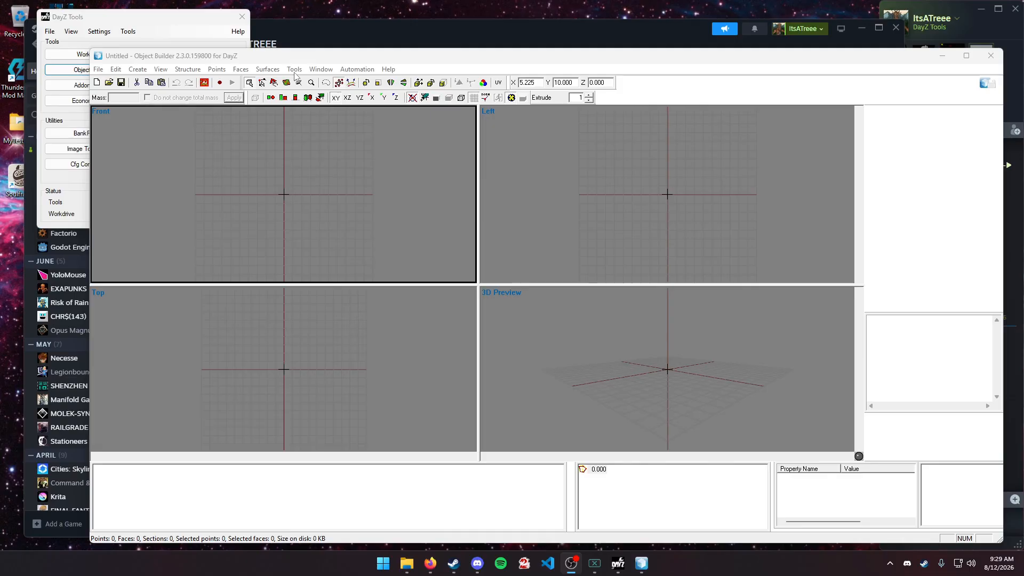
# Open the tools directory of DayZ Tools in File Explorer.
pyautogui.click(150, 23)
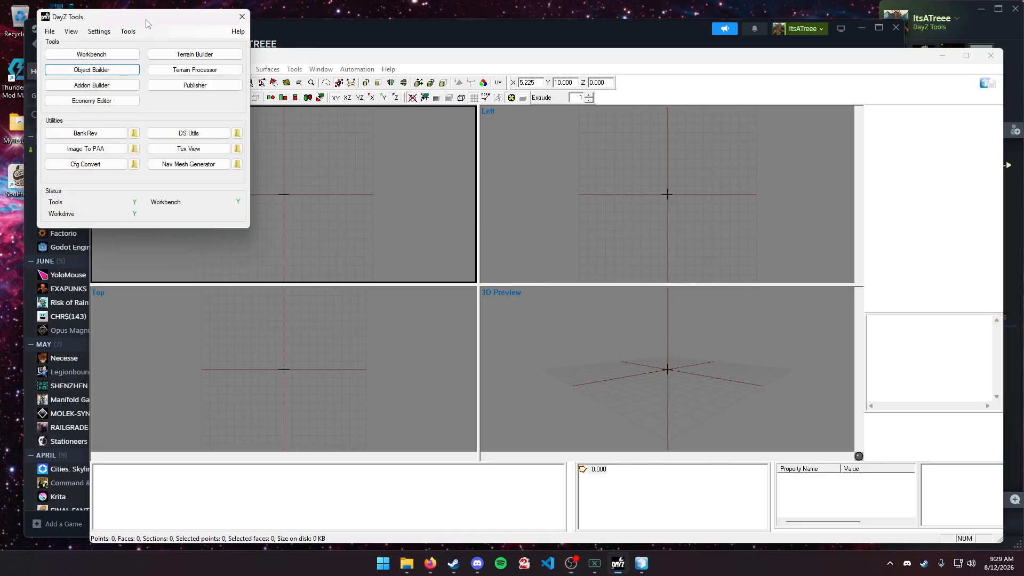
pyautogui.click(115, 70)
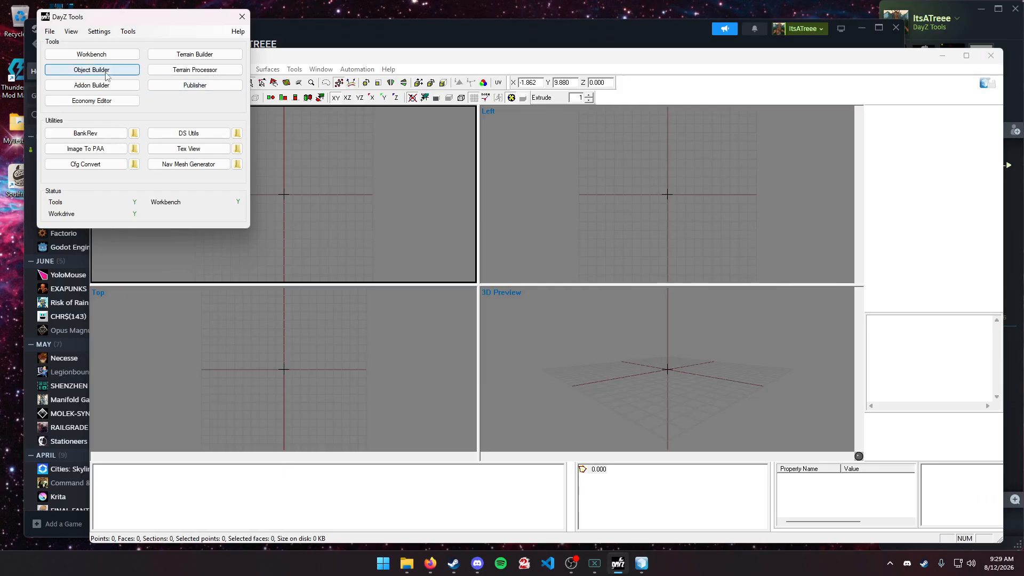
pyautogui.click(71, 32)
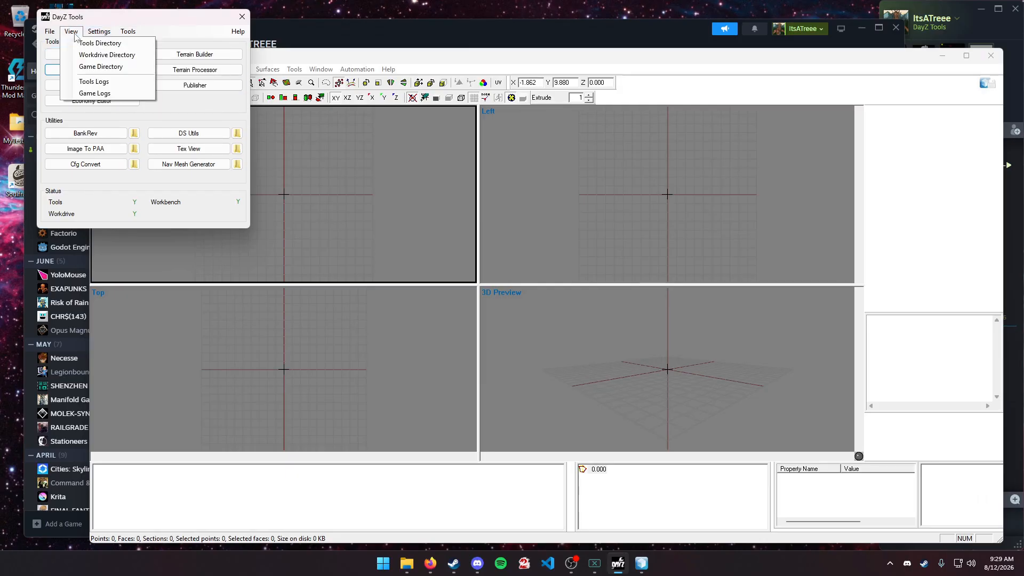
pyautogui.click(75, 33)
pyautogui.click(75, 33)
pyautogui.click(74, 53)
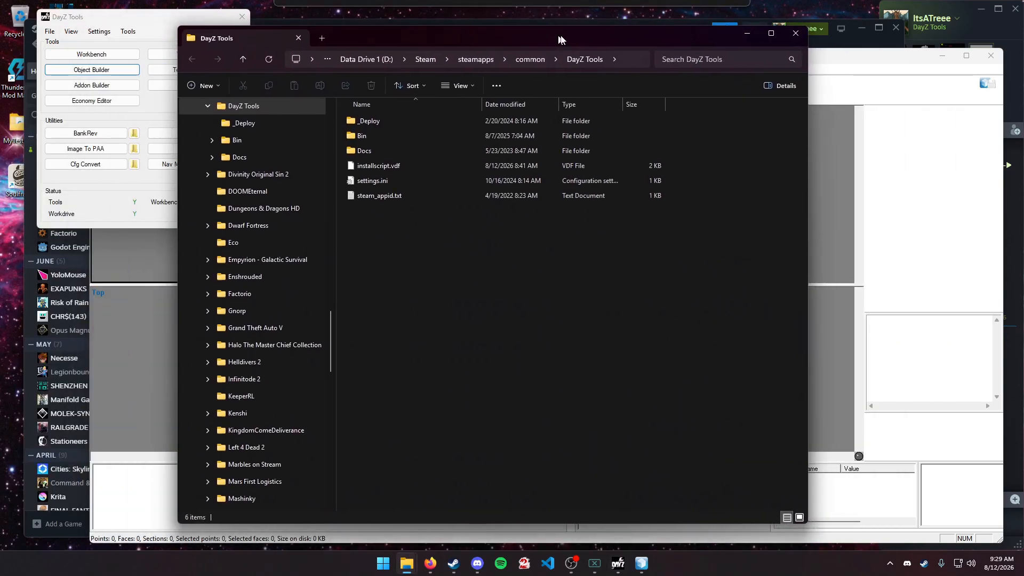
# Launch ObjectBuilder.exe from the Bin\ObjectBuilder folder, and close that extra instance and the folder window.
pyautogui.doubleClick(368, 137)
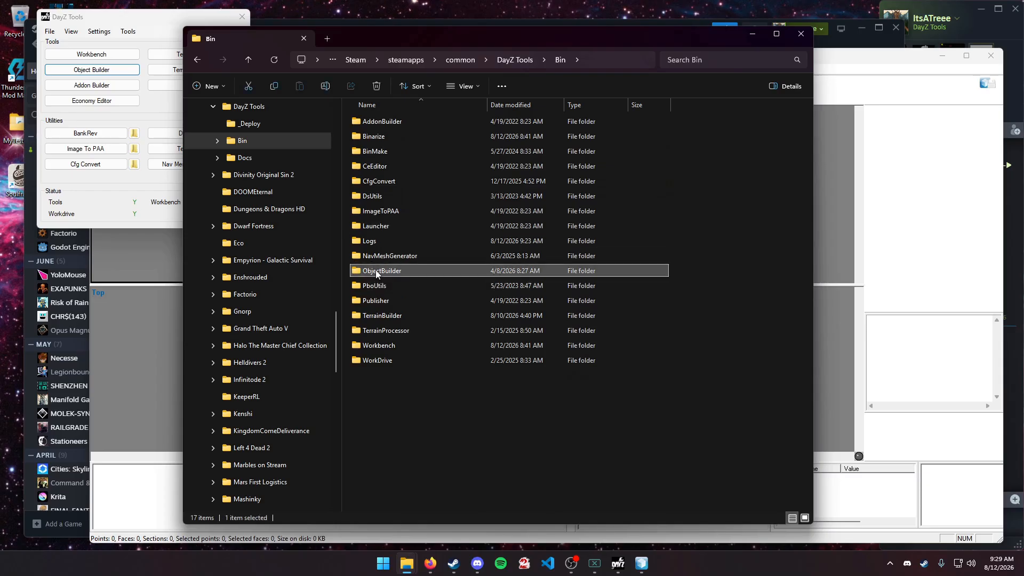
pyautogui.doubleClick(376, 270)
pyautogui.doubleClick(380, 286)
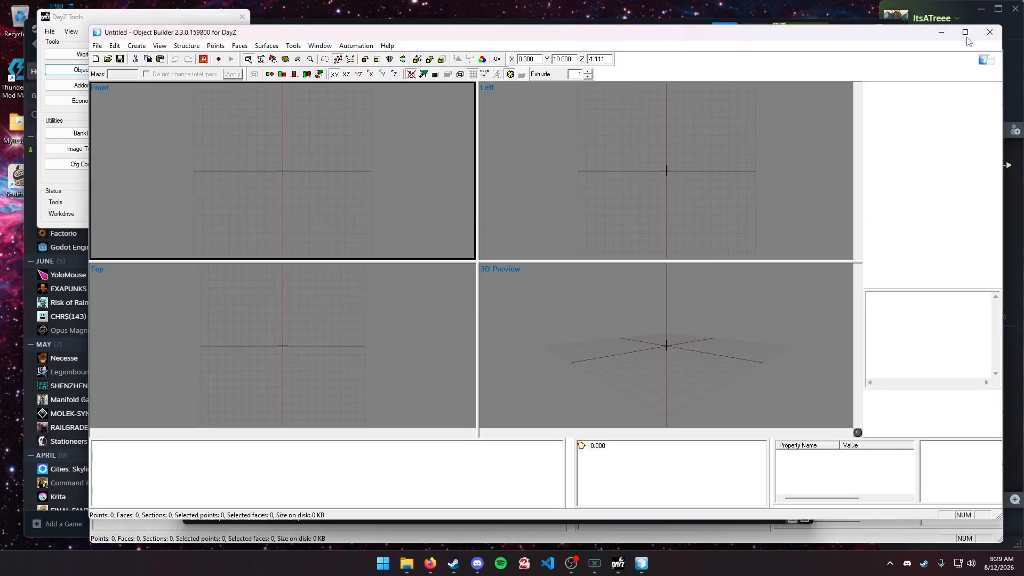
pyautogui.click(990, 32)
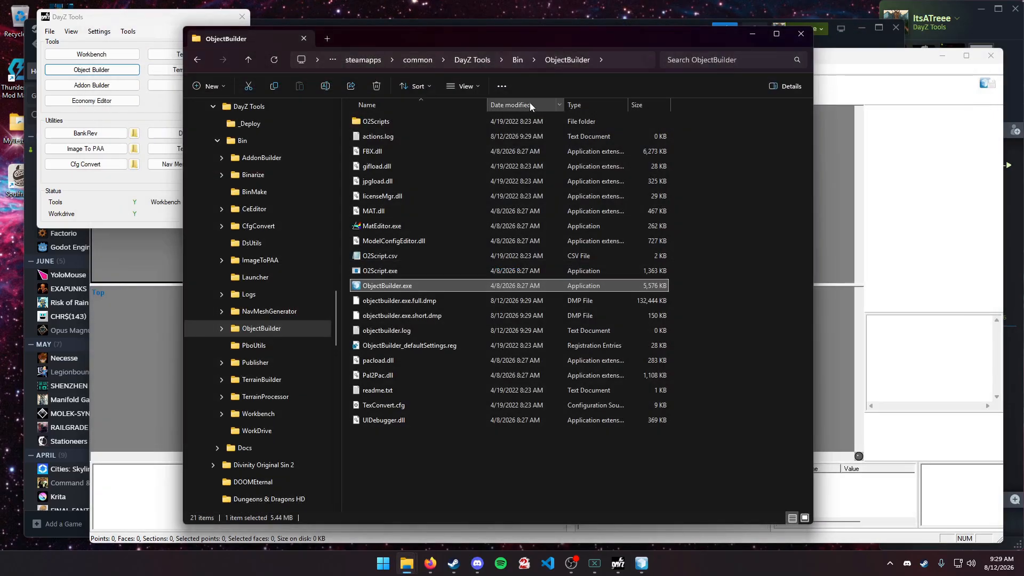
pyautogui.click(800, 34)
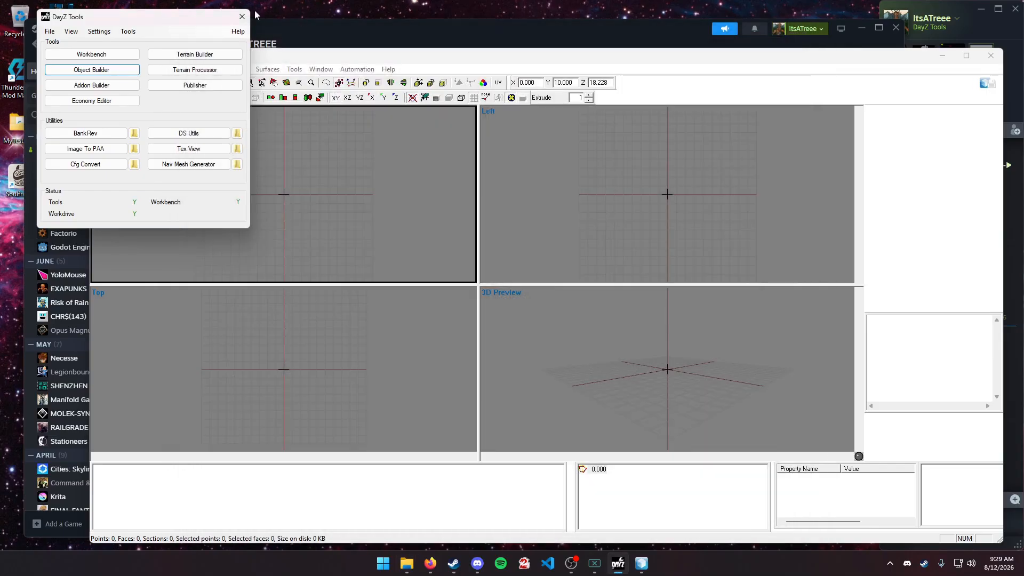
# Start the Buldozer preview from Object Builder and reposition its window fully on screen.
pyautogui.moveTo(377, 57); pyautogui.dragTo(352, 47)
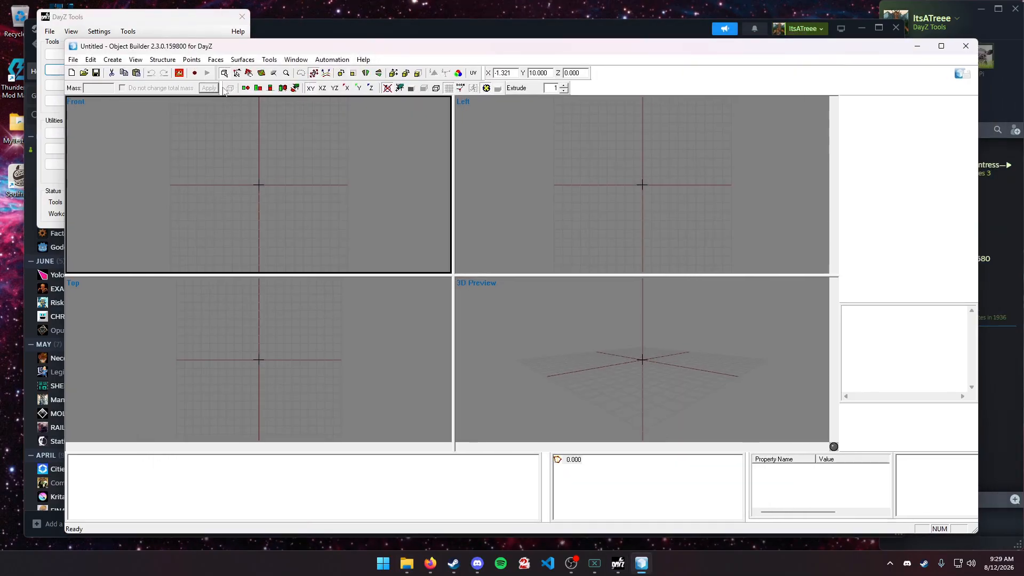
pyautogui.scroll(2, 282, 181)
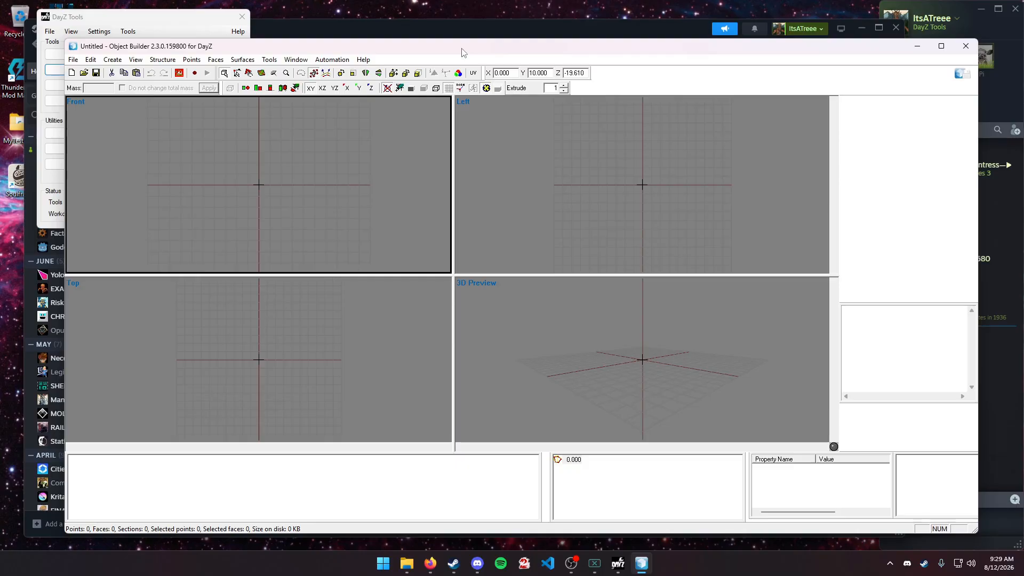
pyautogui.moveTo(461, 47); pyautogui.dragTo(480, 47)
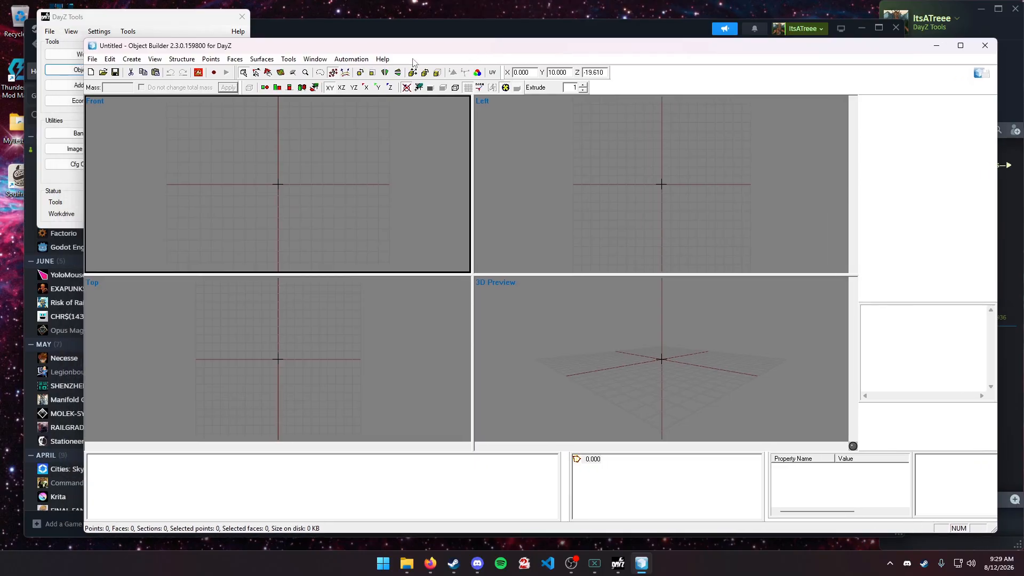
pyautogui.rightClick(197, 74)
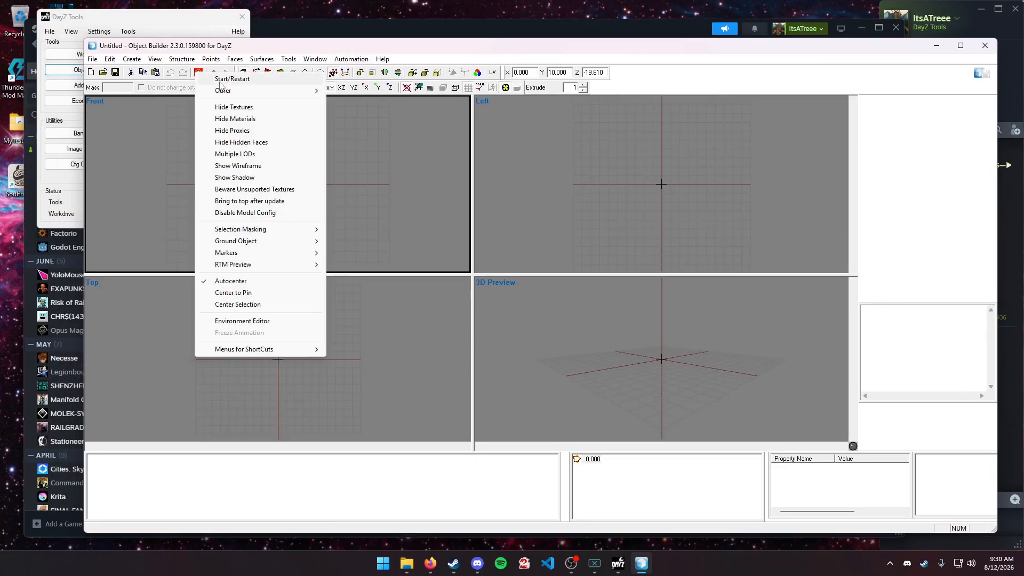
pyautogui.click(220, 80)
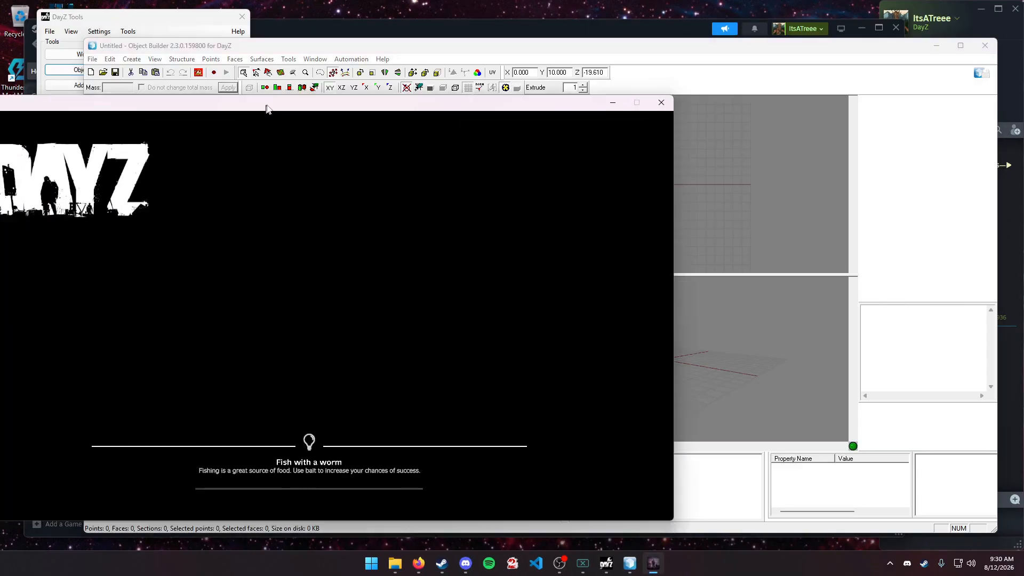
pyautogui.moveTo(268, 107); pyautogui.dragTo(368, 36)
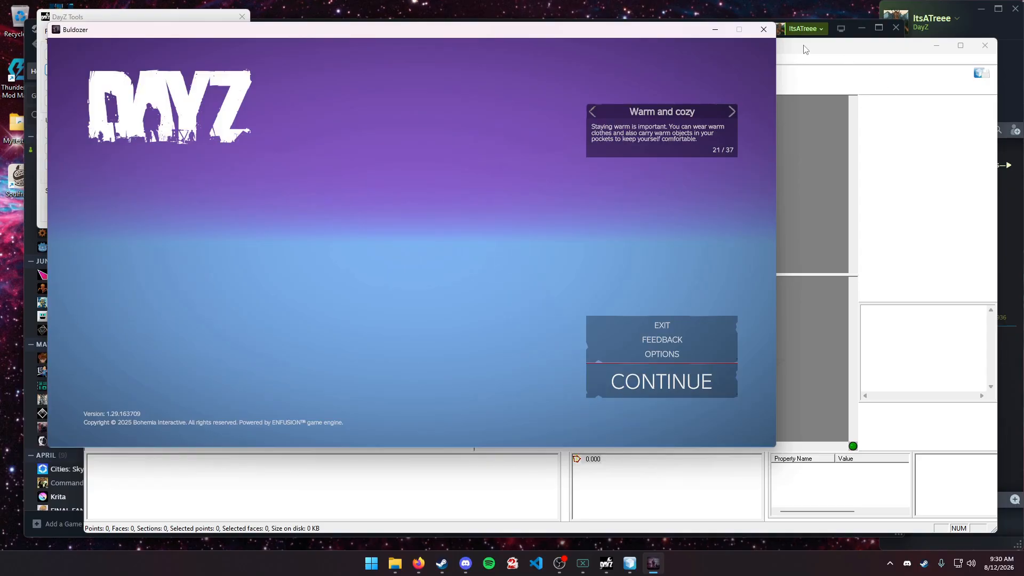
# Create a 1 × 1 × 1 box in Object Builder with one segment per axis, centered to the pin.
pyautogui.click(803, 45)
pyautogui.press('F7')
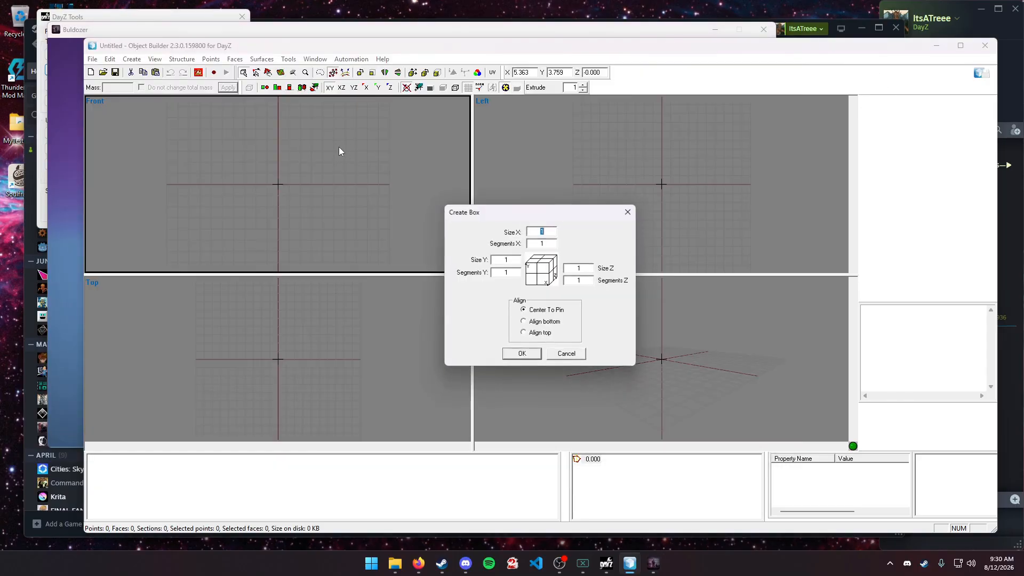
pyautogui.click(515, 355)
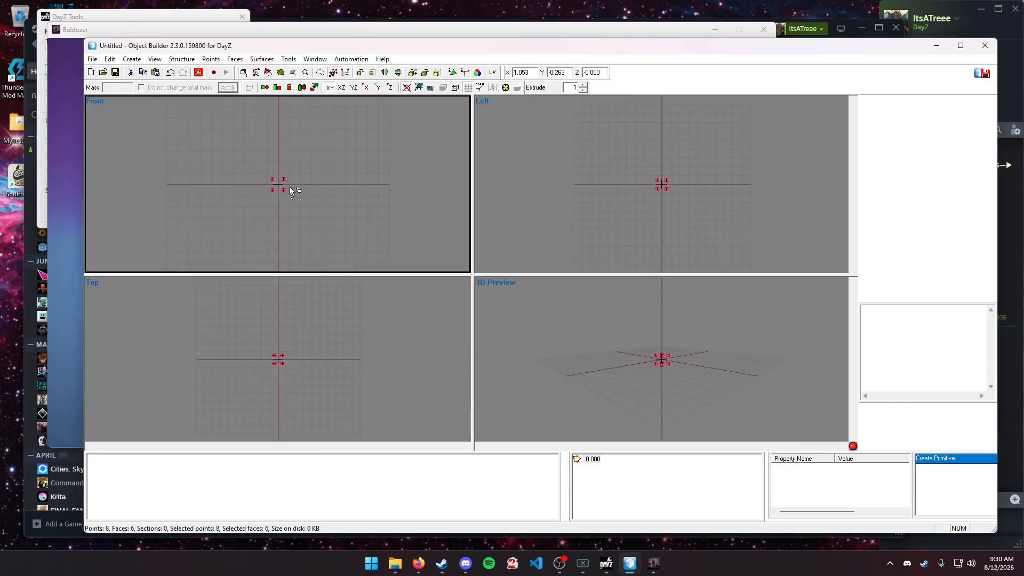
pyautogui.scroll(-2, 290, 191)
pyautogui.scroll(4, 289, 190)
# Switch to Buldozer, dismiss its main menu and inspect the box up close from an angle.
pyautogui.click(62, 188)
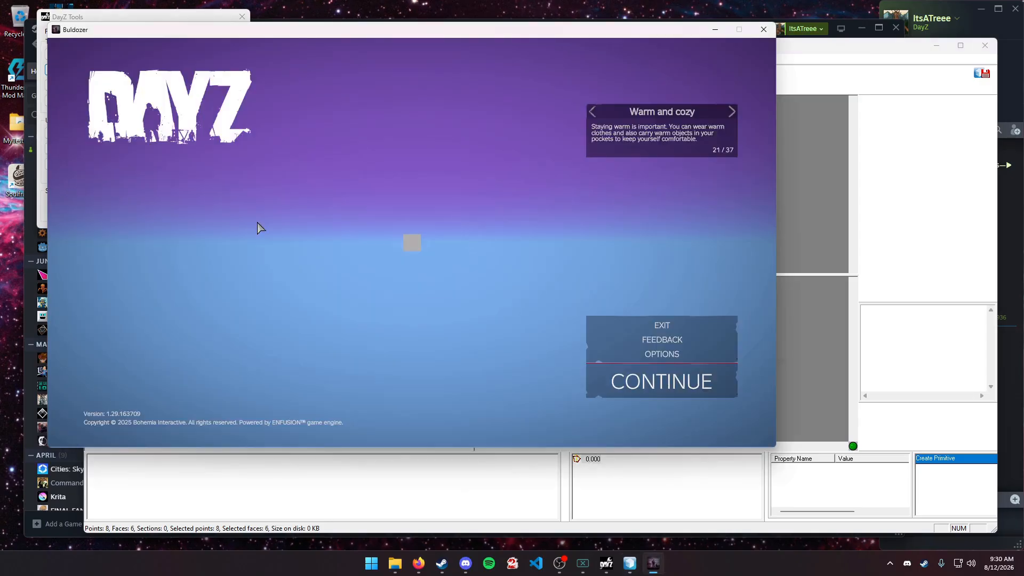
pyautogui.press('Escape')
pyautogui.scroll(8, 412, 242)
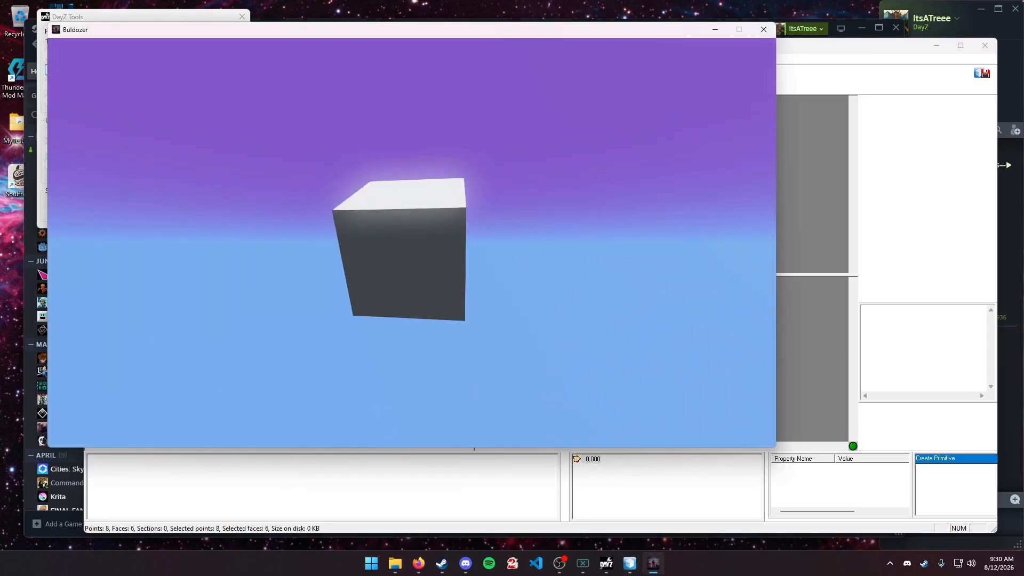
pyautogui.press('Escape')
# Return to Object Builder, select the whole box in the Front view and delete it.
pyautogui.click(794, 226)
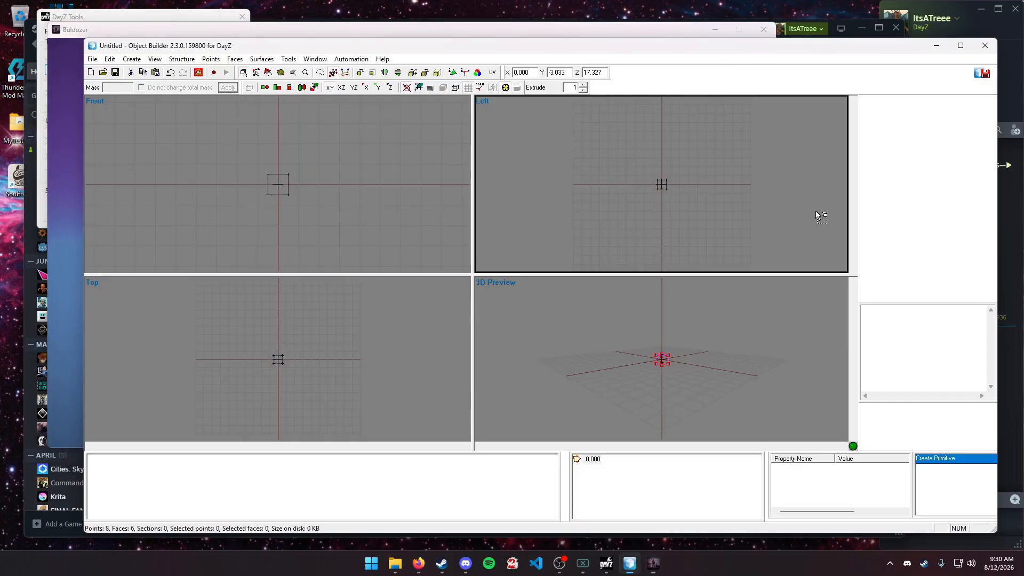
pyautogui.moveTo(187, 139); pyautogui.dragTo(396, 261)
pyautogui.press('Delete')
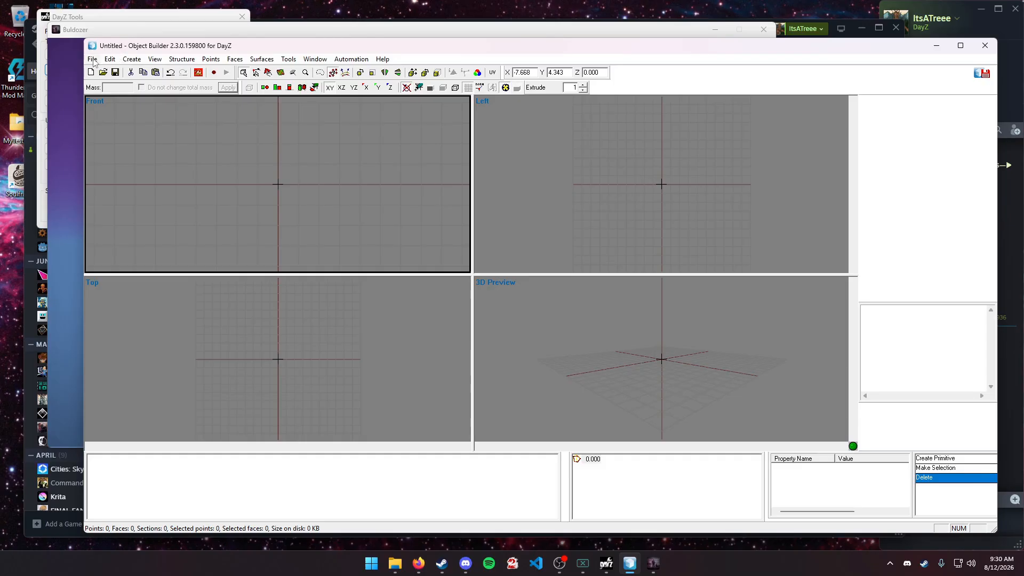
# Start creating a new proxy and open the file browser for its model.
pyautogui.rightClick(166, 476)
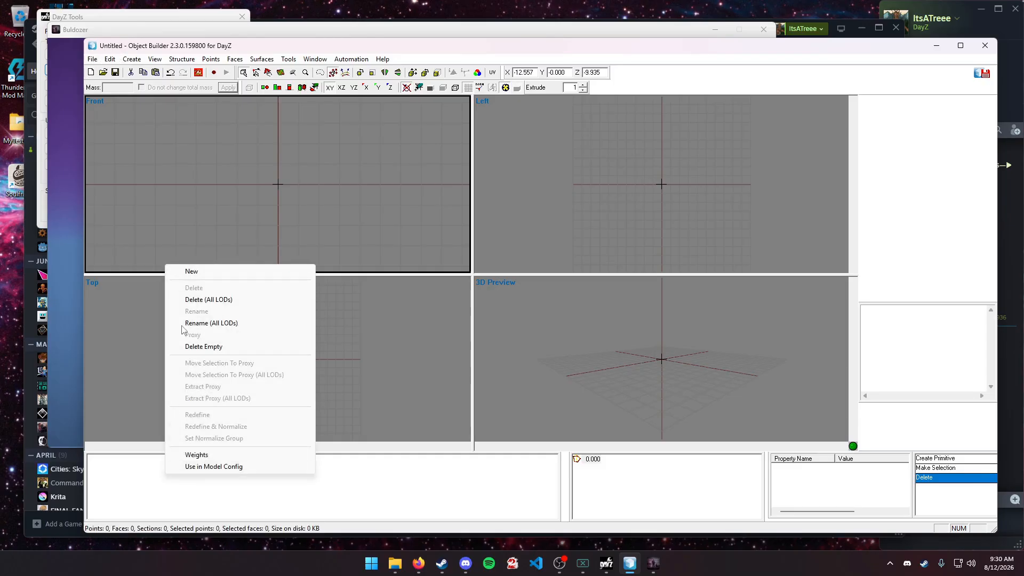
pyautogui.click(135, 59)
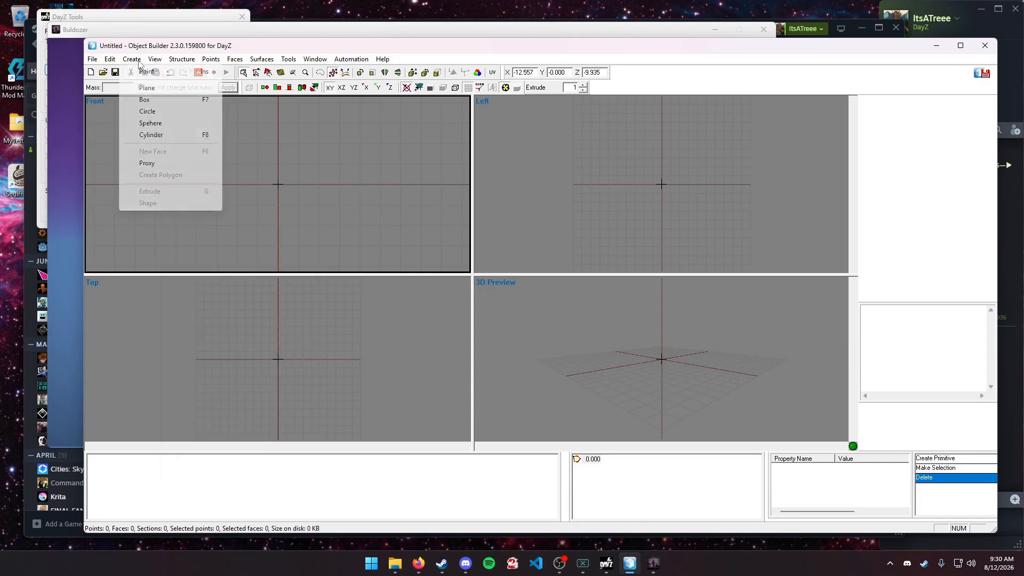
pyautogui.click(146, 163)
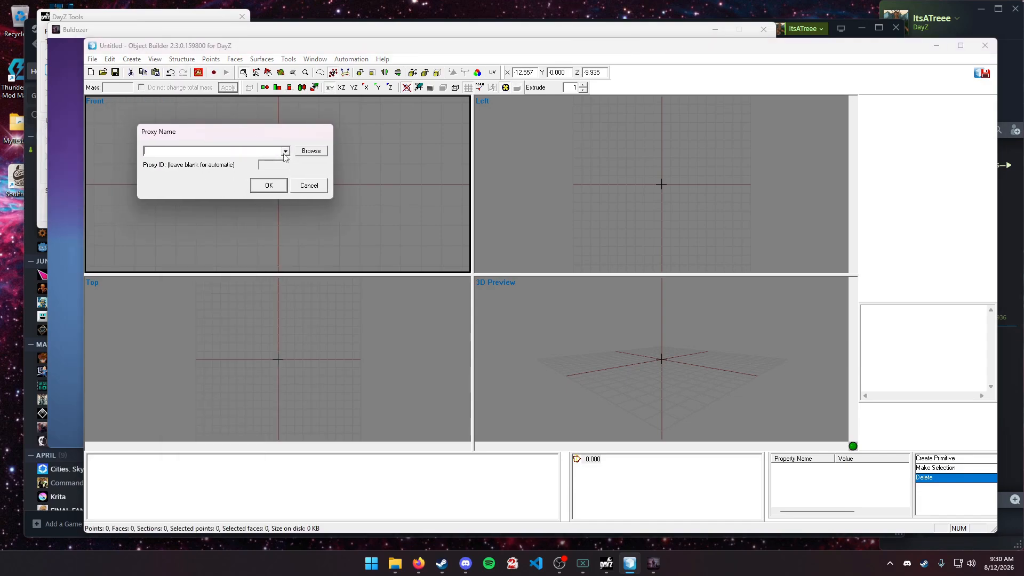
pyautogui.click(305, 155)
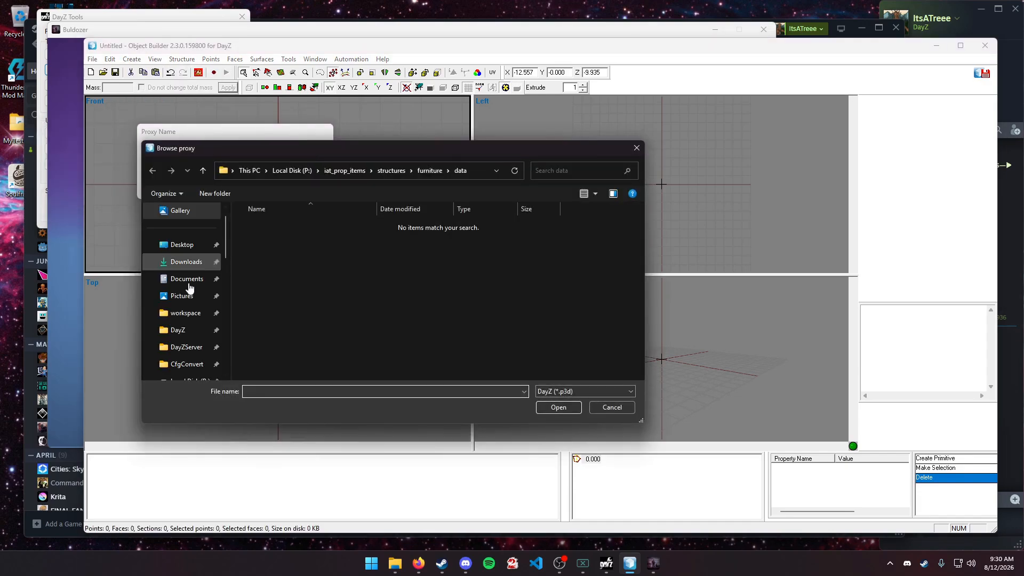
# Browse to the DZ\gear folder on Local Disk (P:) for the proxy model.
pyautogui.scroll(-5, 192, 315)
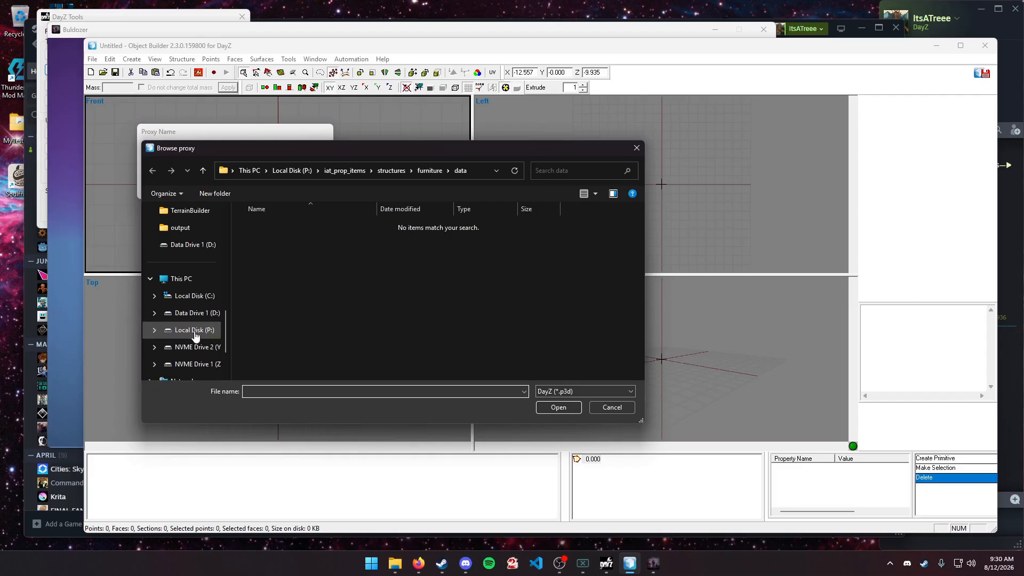
pyautogui.click(195, 331)
pyautogui.scroll(-10, 325, 291)
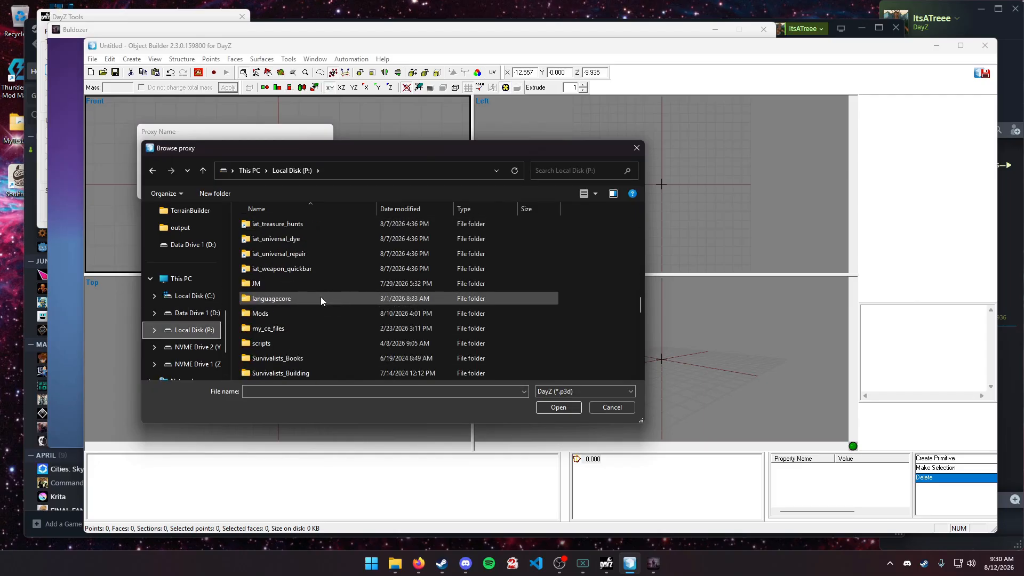
pyautogui.scroll(-3, 322, 296)
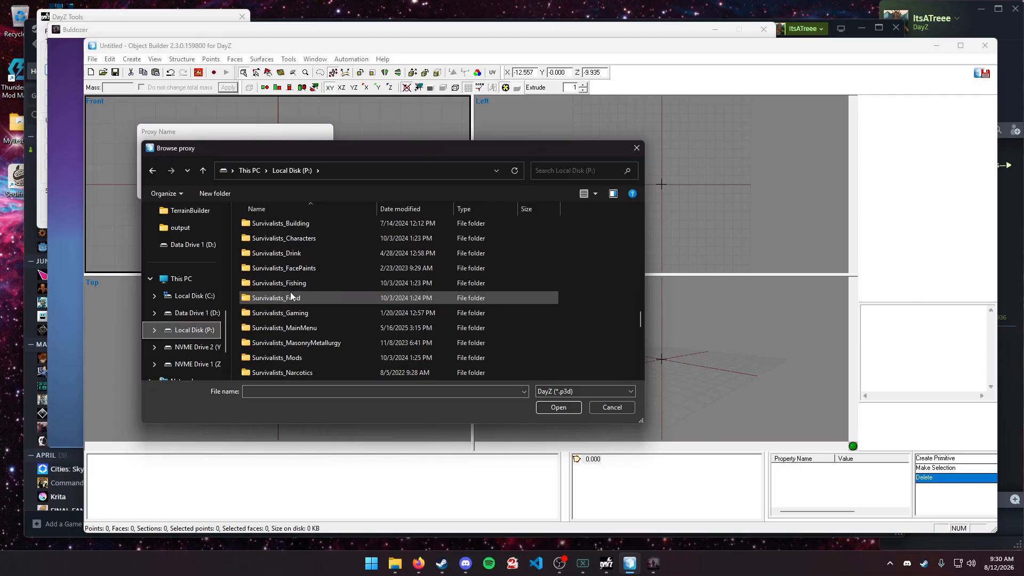
pyautogui.scroll(10, 290, 292)
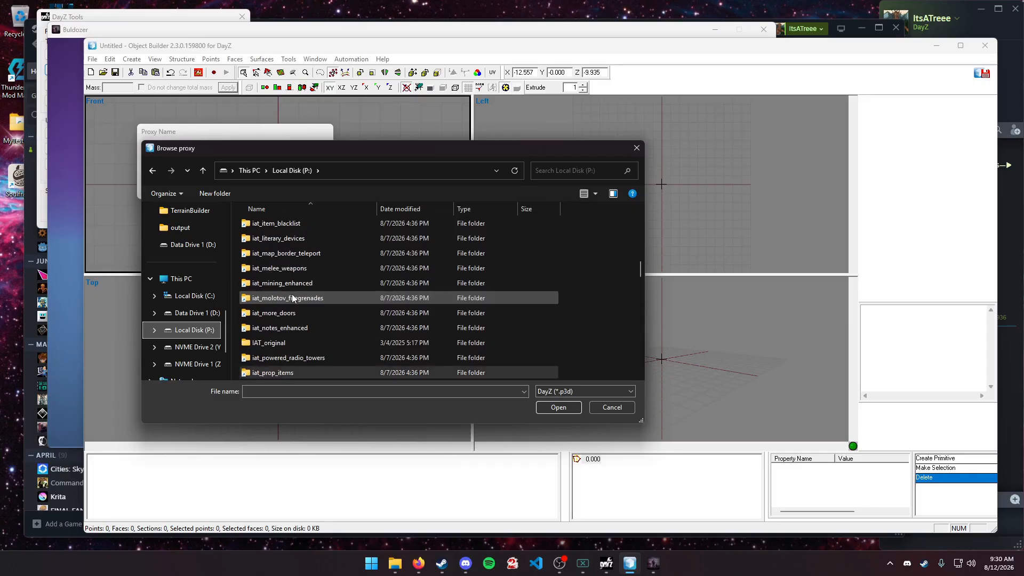
pyautogui.scroll(5, 292, 298)
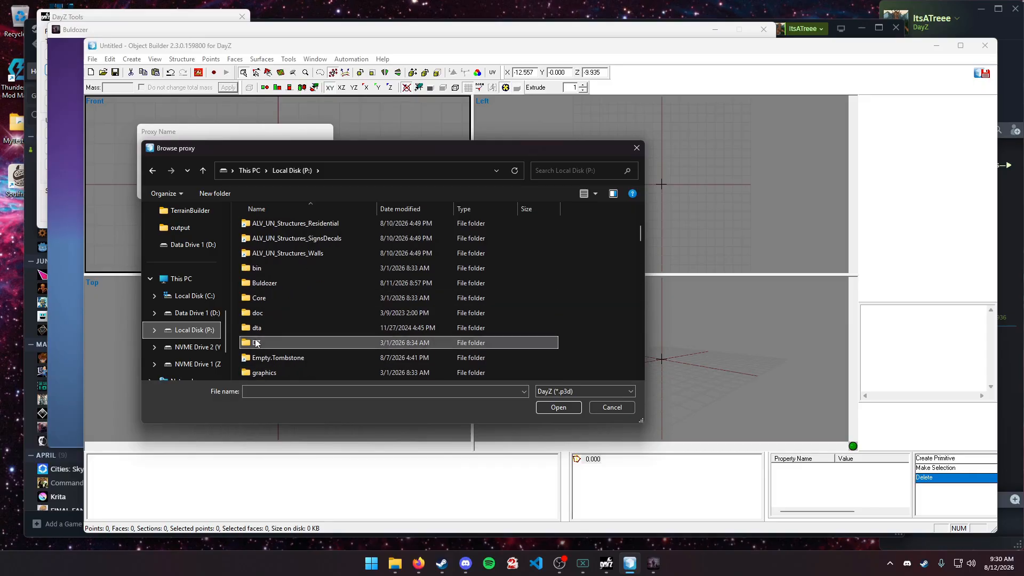
pyautogui.doubleClick(256, 343)
pyautogui.scroll(-3, 275, 323)
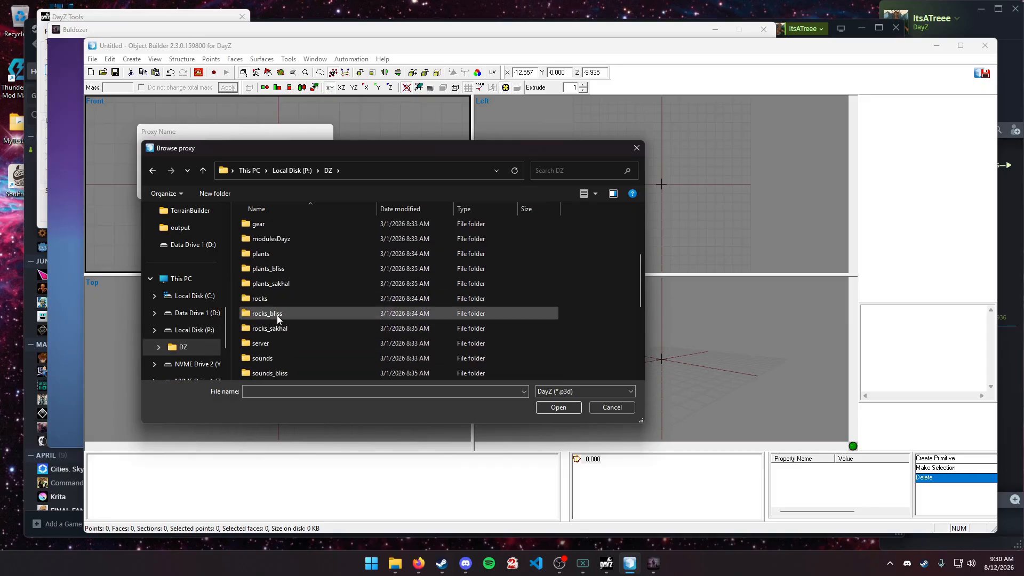
pyautogui.doubleClick(247, 225)
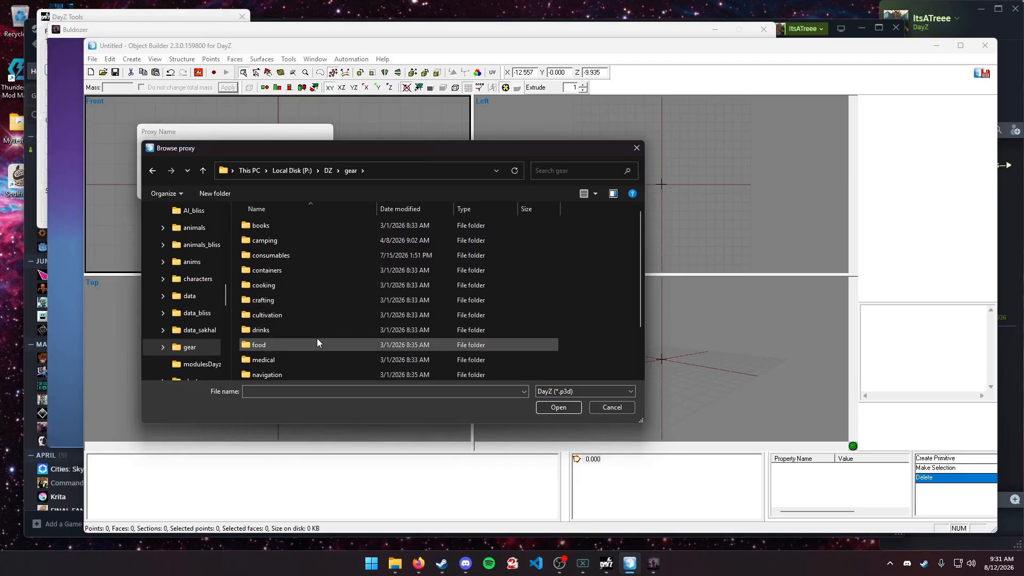
pyautogui.scroll(-2, 317, 317)
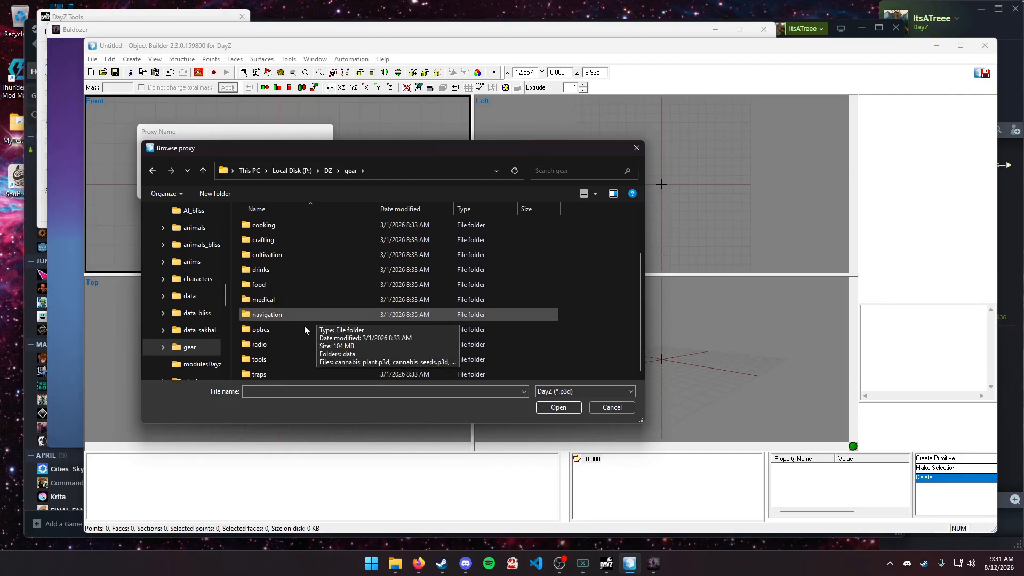
pyautogui.doubleClick(258, 358)
pyautogui.scroll(-4, 267, 297)
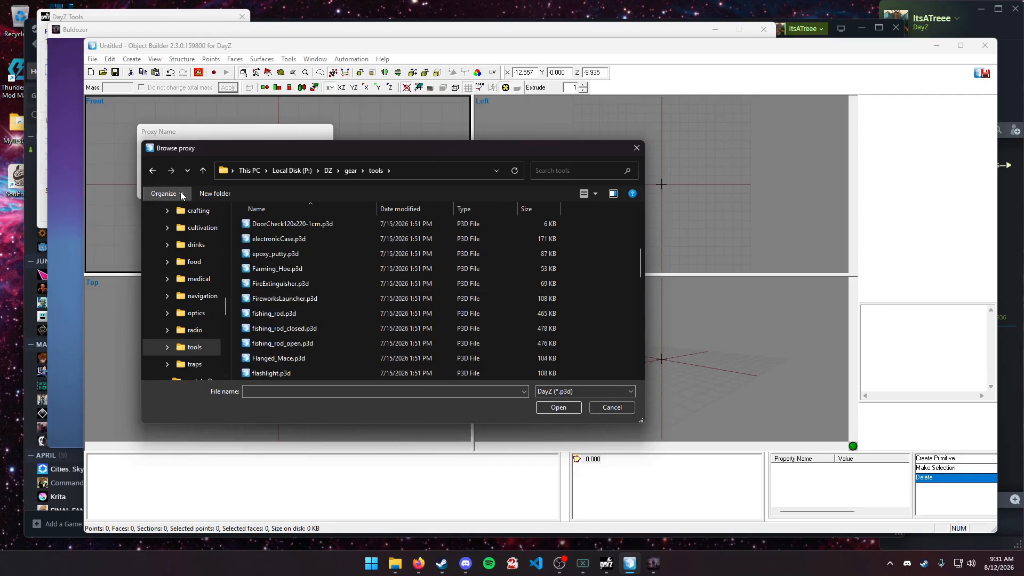
pyautogui.click(153, 171)
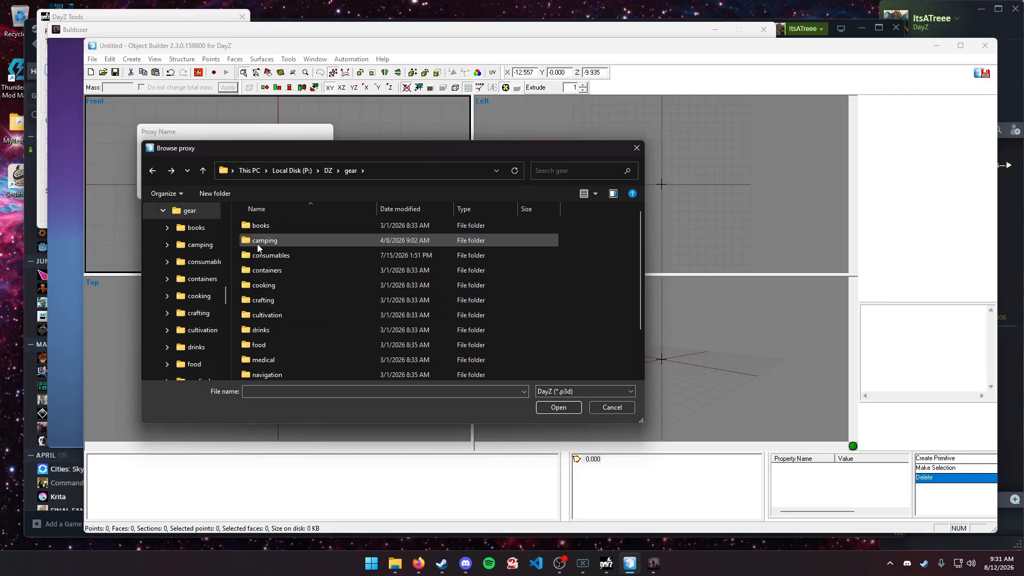
# Create the proxy from BatteryD.p3d in the DZ\gear\consumables folder.
pyautogui.doubleClick(257, 256)
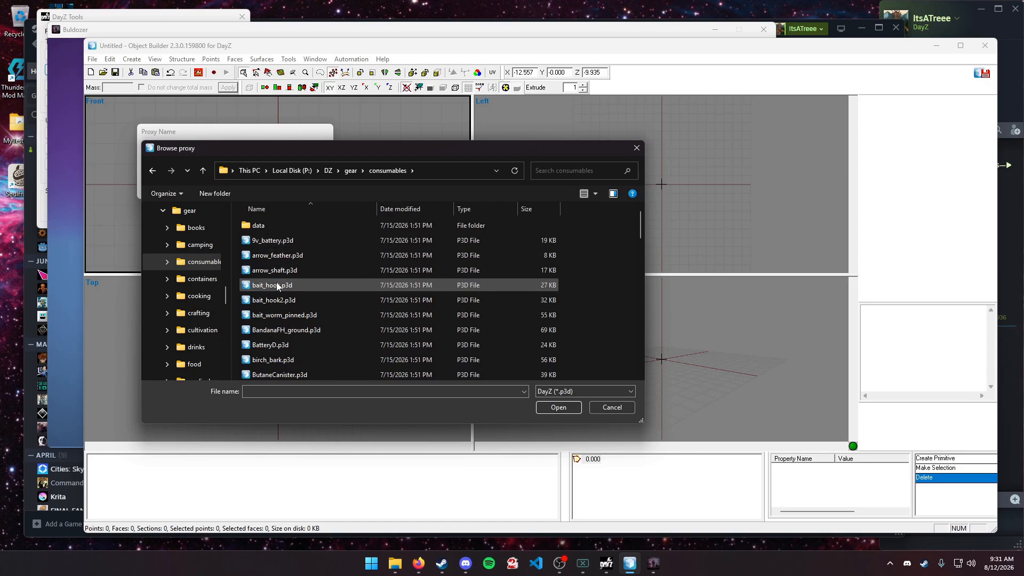
pyautogui.scroll(-2, 280, 314)
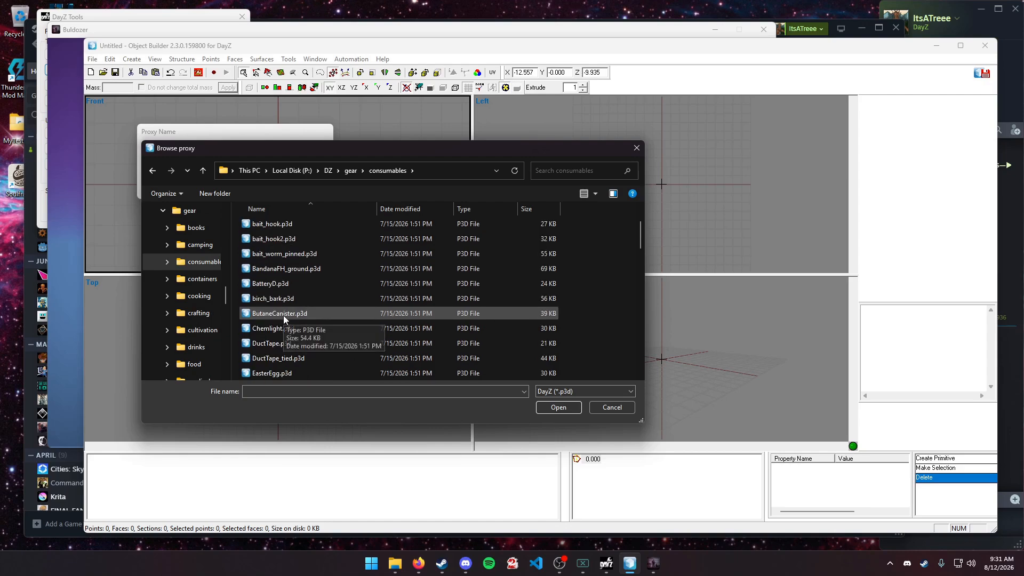
pyautogui.scroll(-5, 277, 328)
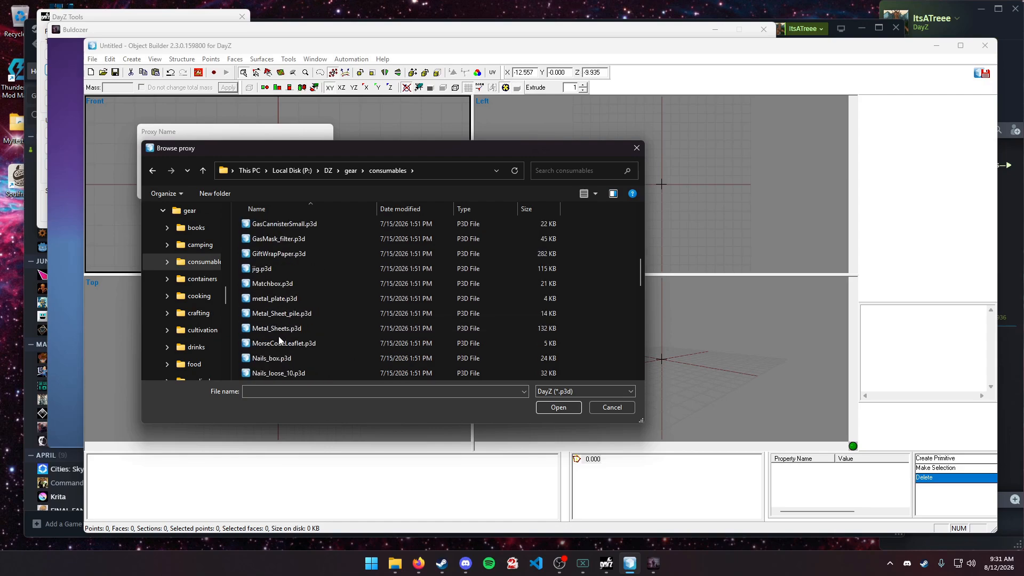
pyautogui.scroll(-3, 280, 340)
pyautogui.scroll(-5, 279, 340)
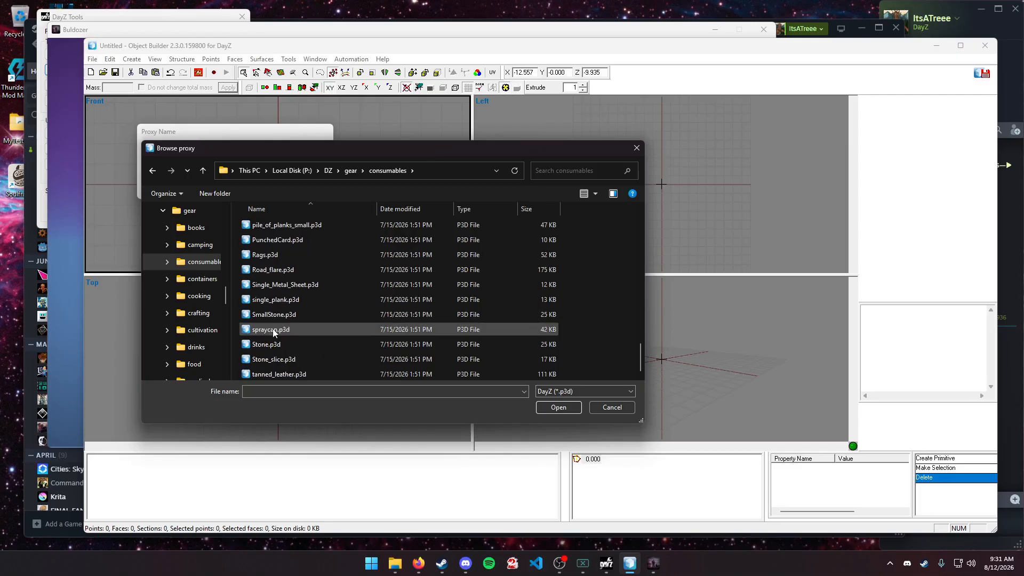
pyautogui.scroll(15, 278, 336)
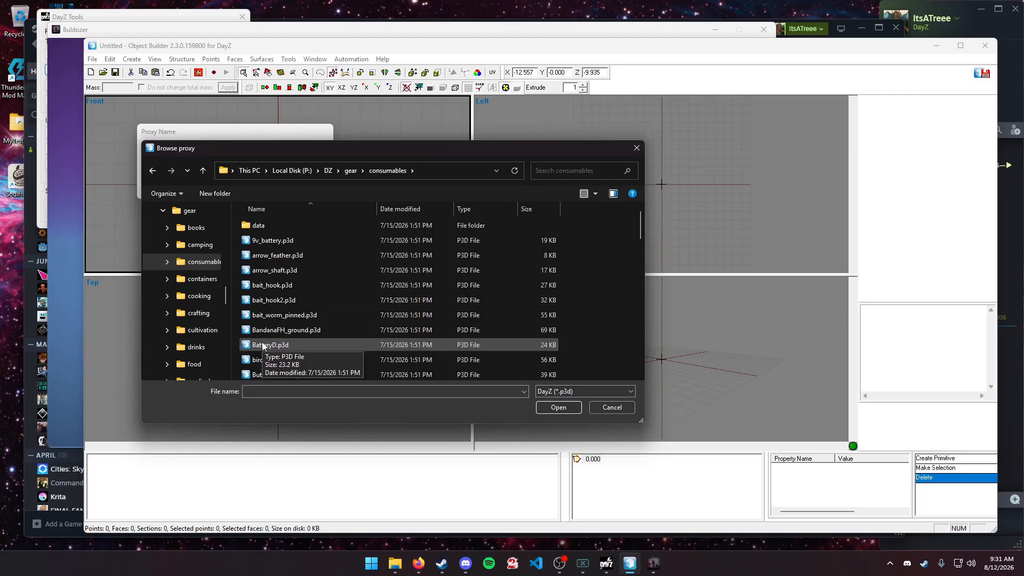
pyautogui.doubleClick(262, 346)
pyautogui.click(269, 187)
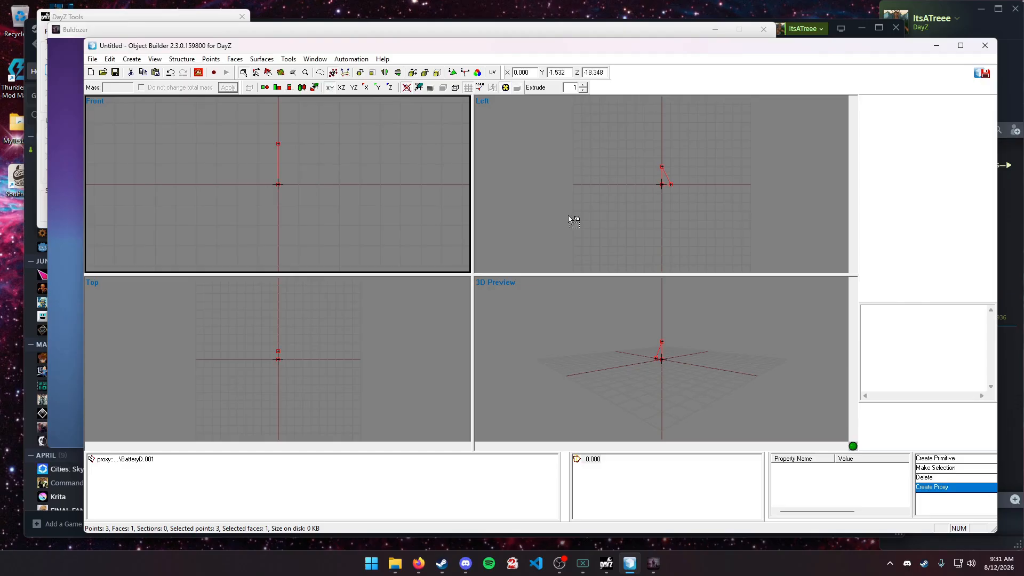
# Try to scale the selected proxy points by 0.1 without using the pin as reference, and undo the transformation.
pyautogui.scroll(2, 675, 168)
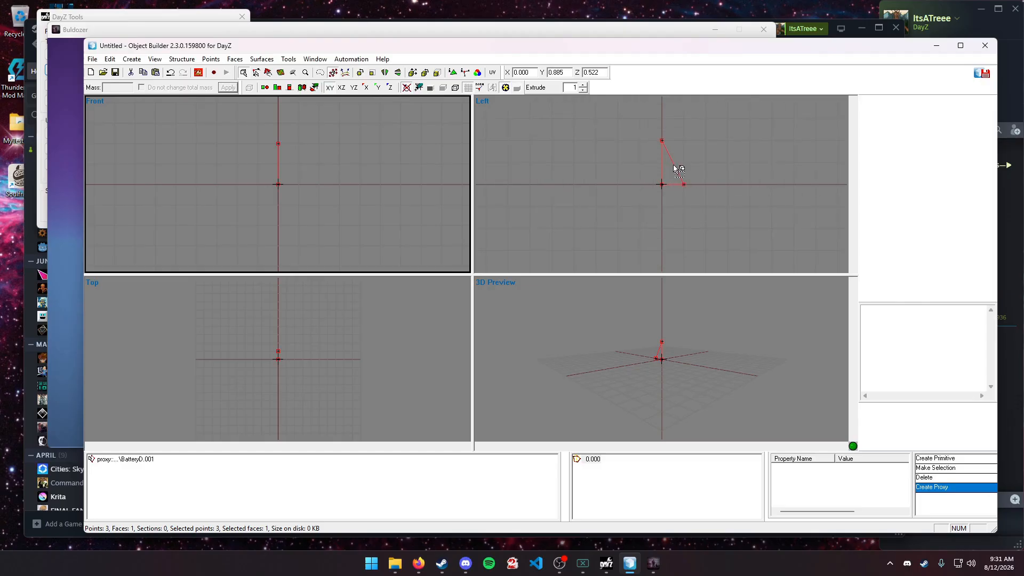
pyautogui.click(437, 73)
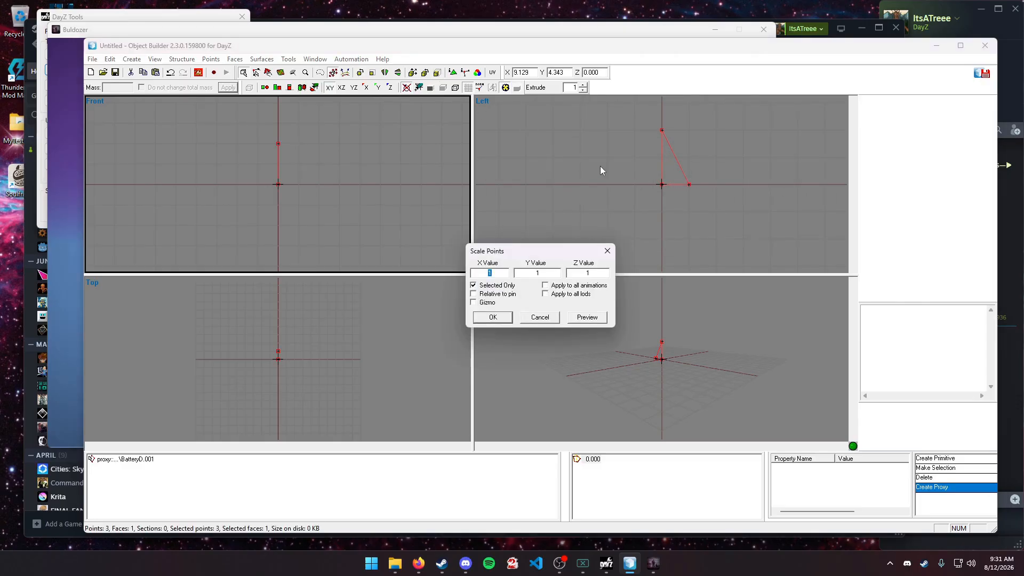
pyautogui.write('0.10.1')
pyautogui.press('Return')
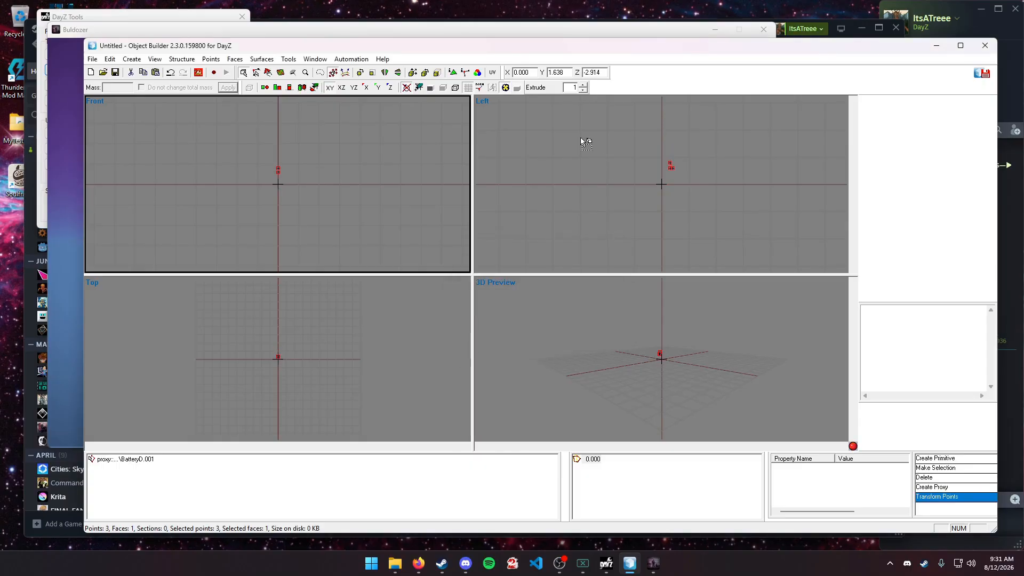
pyautogui.hotkey('ctrl', 'z')
# Scale the selected proxy points by 0.1 in X, Y and Z relative to the pin and clear the selection.
pyautogui.click(425, 75)
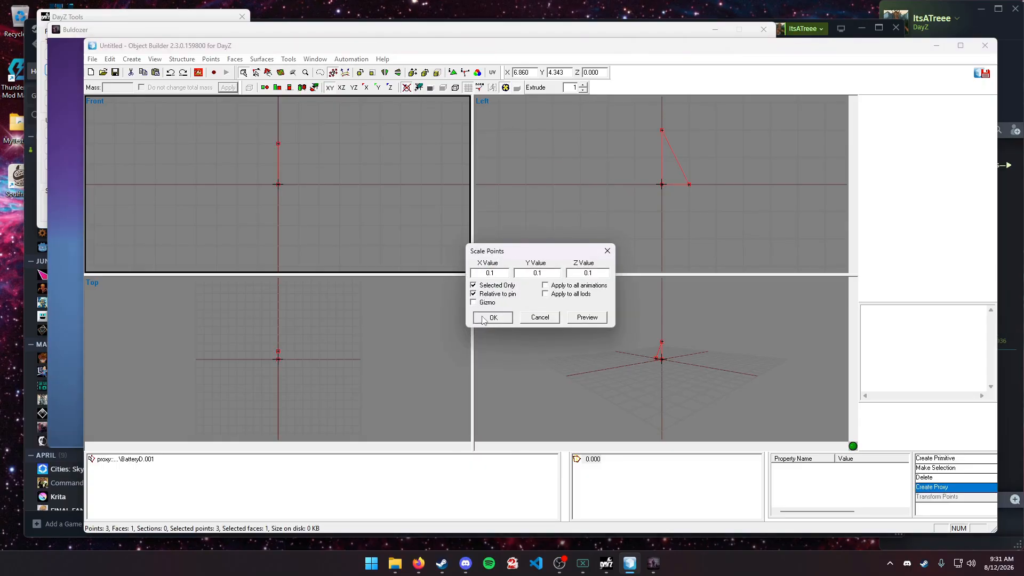
pyautogui.click(484, 319)
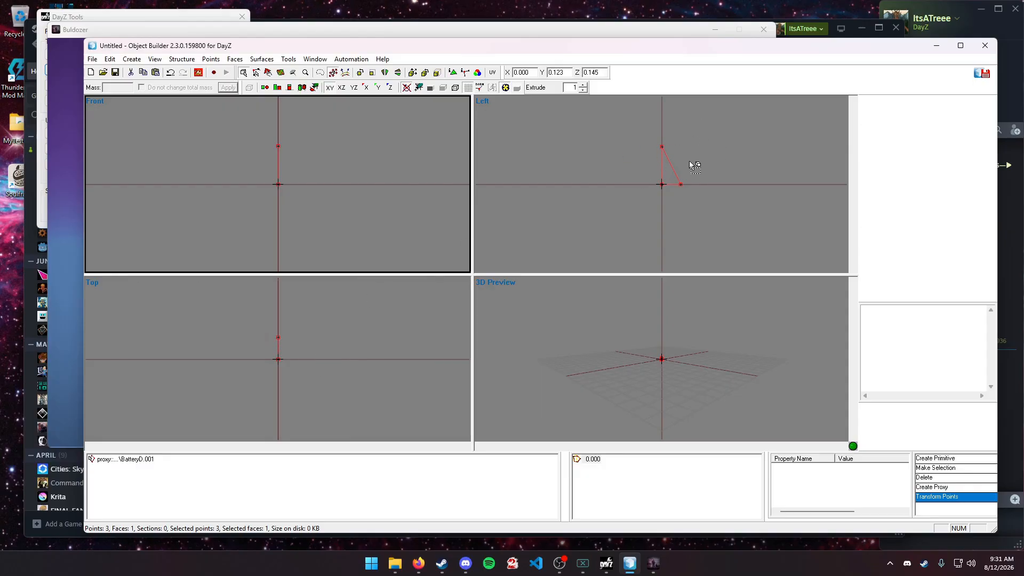
pyautogui.click(577, 165)
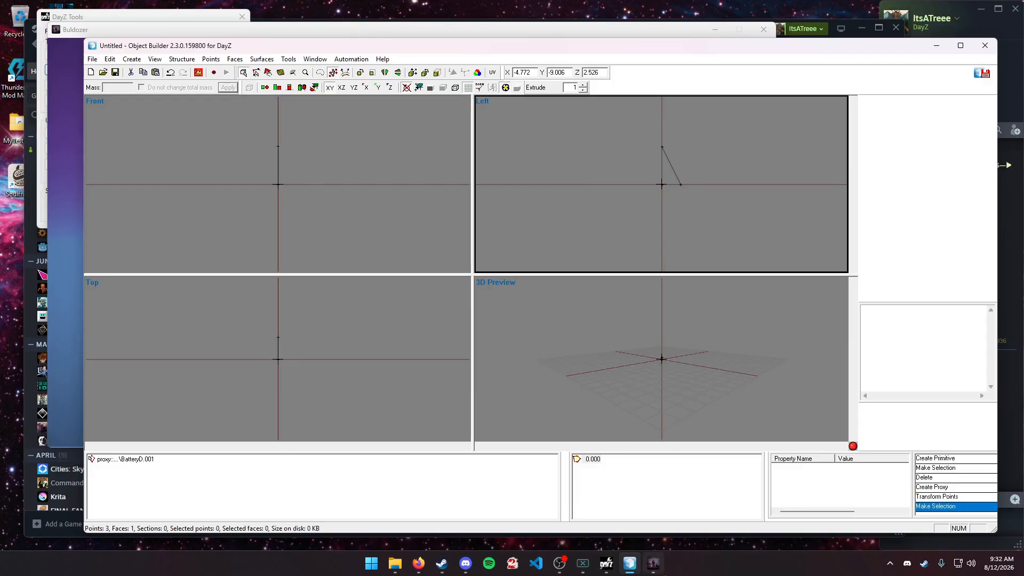
# Switch to Buldozer, dismiss its main menu and inspect the battery proxy up close from different sides.
pyautogui.click(652, 564)
pyautogui.click(619, 387)
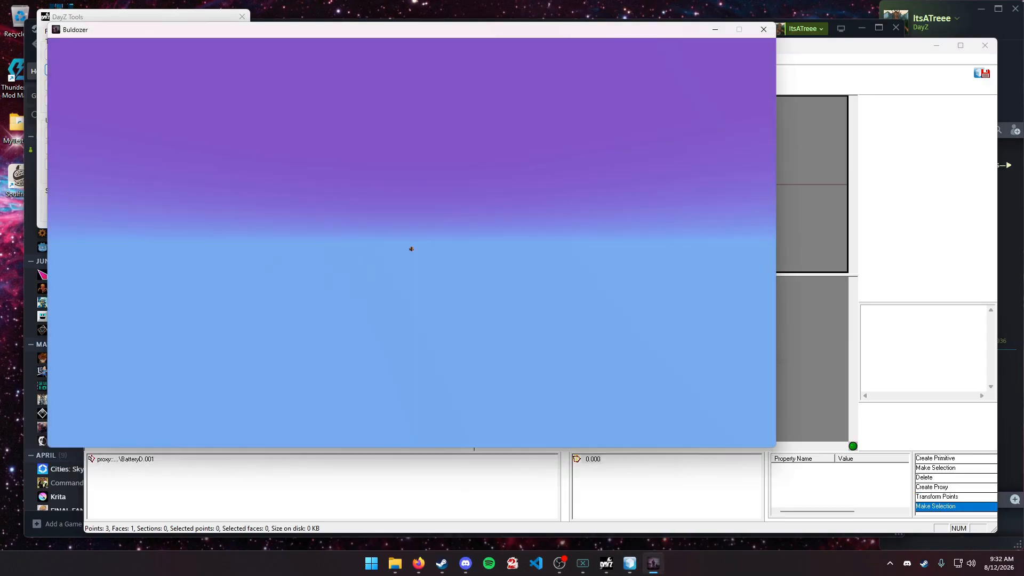
pyautogui.scroll(5, 412, 243)
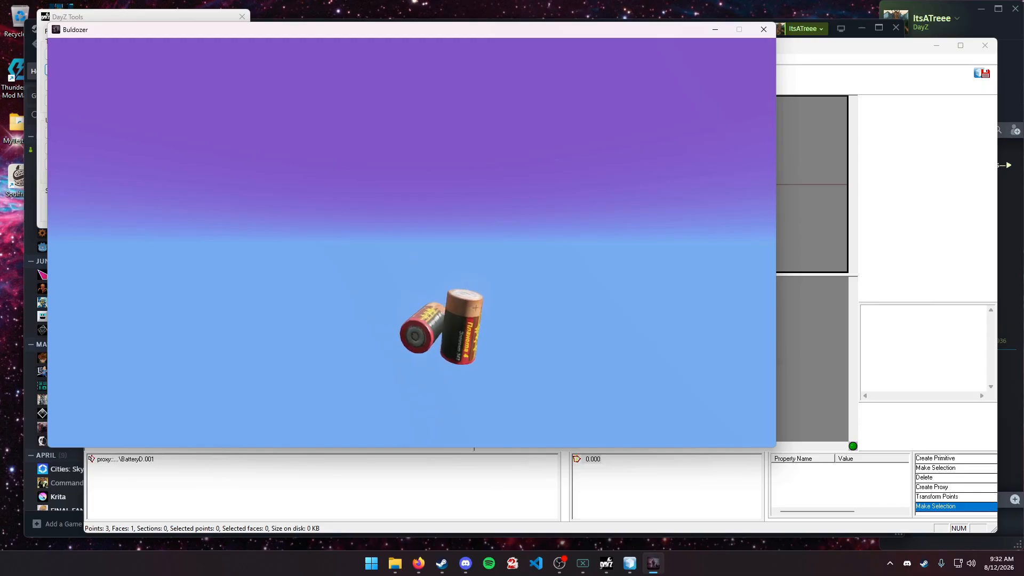
pyautogui.scroll(-2, 412, 242)
pyautogui.scroll(3, 411, 243)
pyautogui.press('Escape')
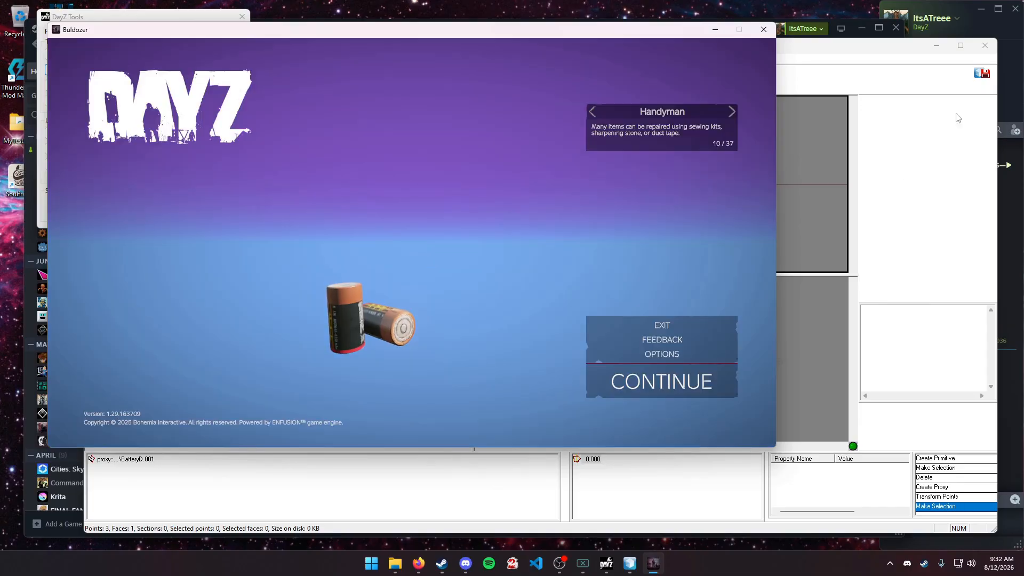
# Return to Object Builder, select the whole proxy and start renaming it with the model file browser open.
pyautogui.click(848, 58)
pyautogui.click(269, 143)
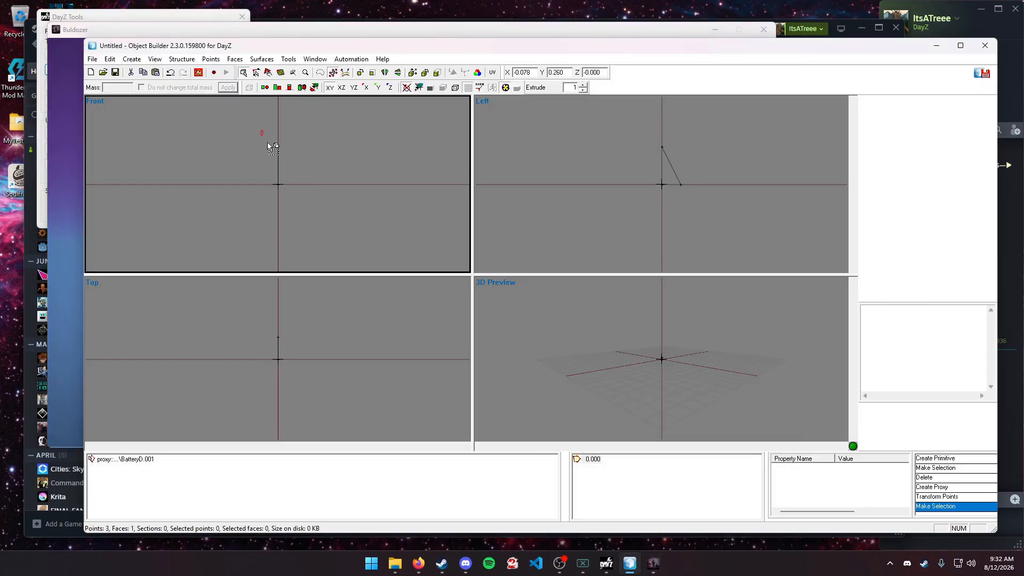
pyautogui.hotkey('ctrl', 'a')
pyautogui.rightClick(97, 458)
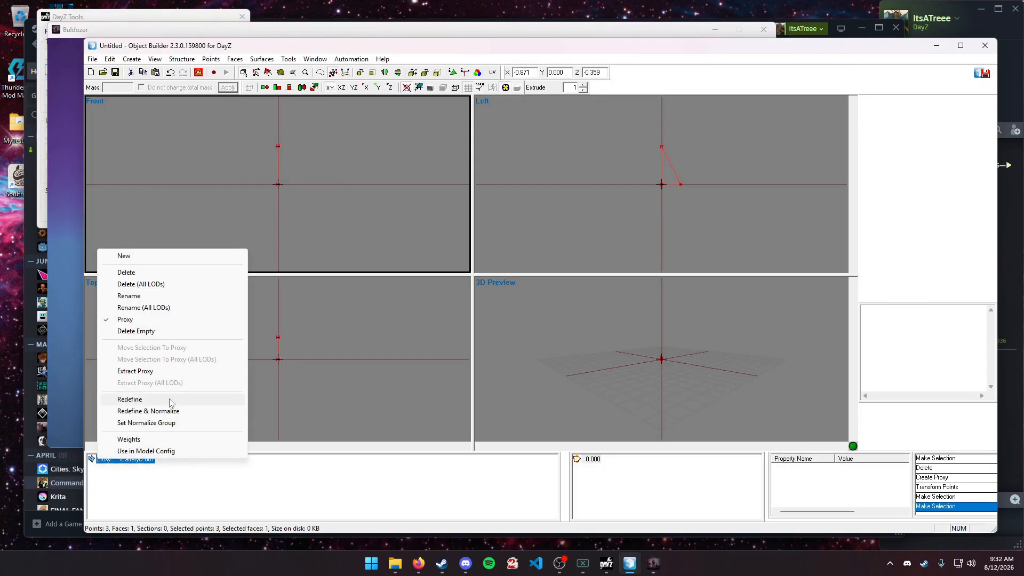
pyautogui.click(123, 300)
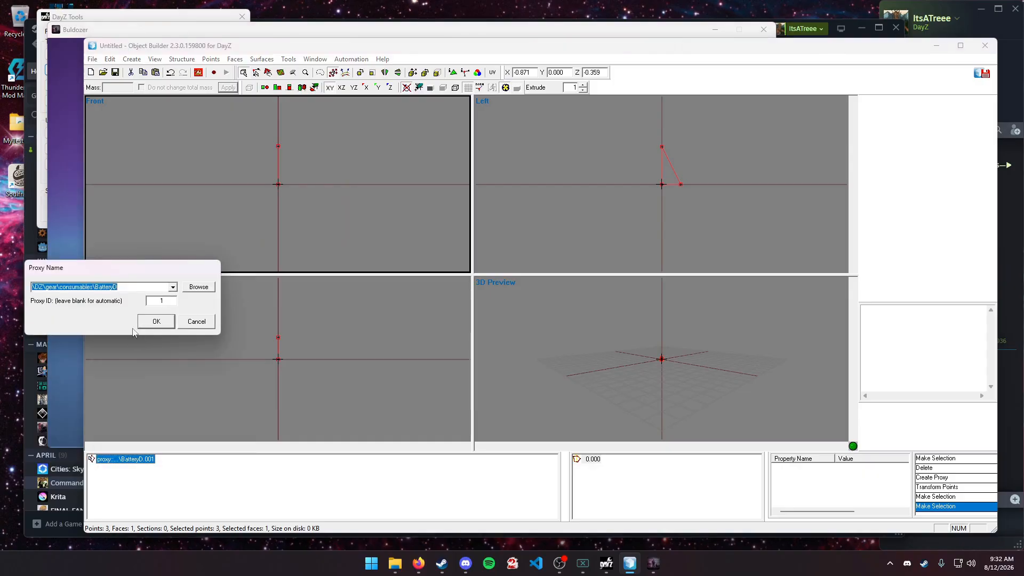
pyautogui.click(198, 287)
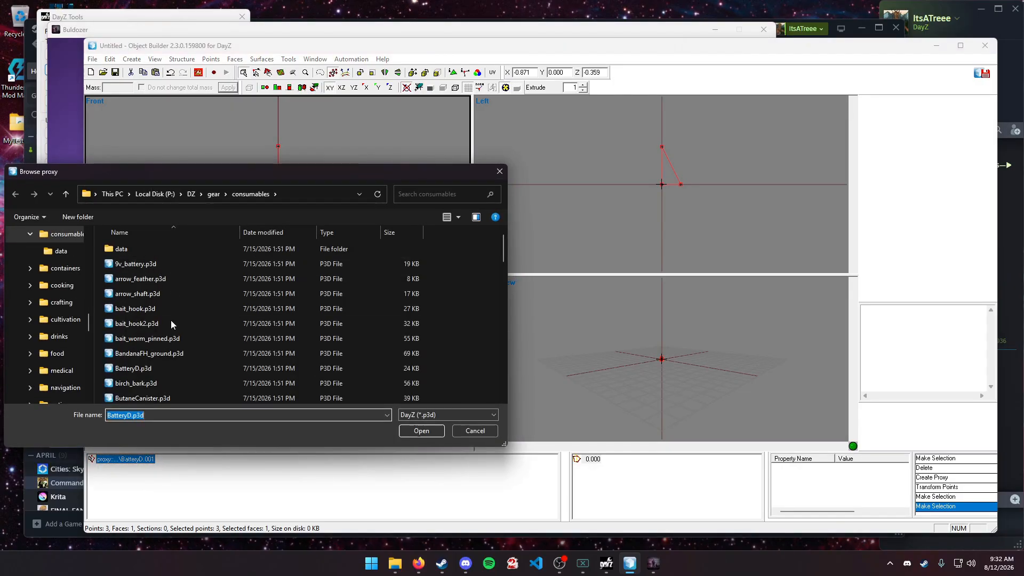
# Browse to the DZ\vehicles\parts folder for the replacement proxy model.
pyautogui.scroll(-8, 170, 335)
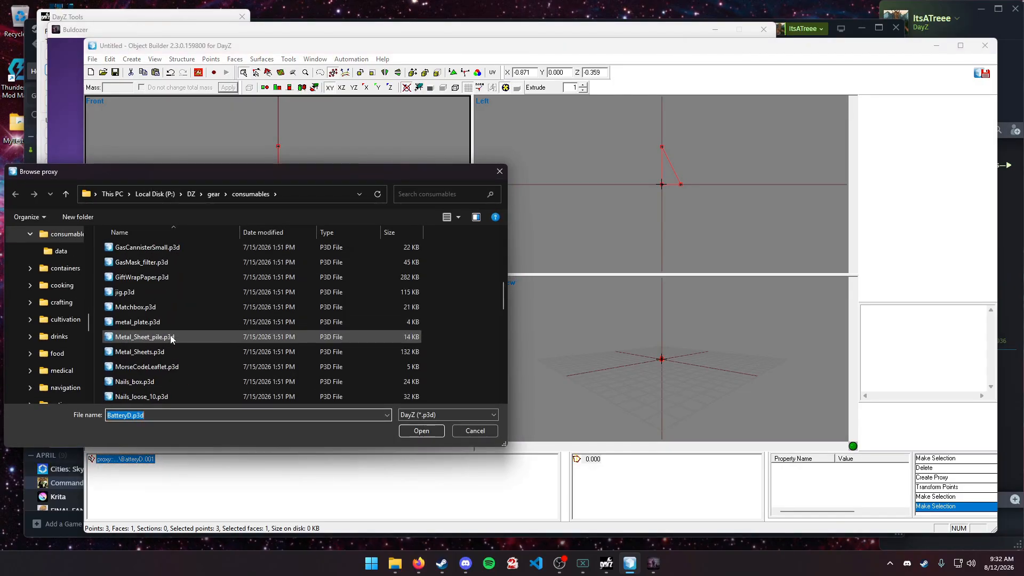
pyautogui.scroll(-2, 171, 339)
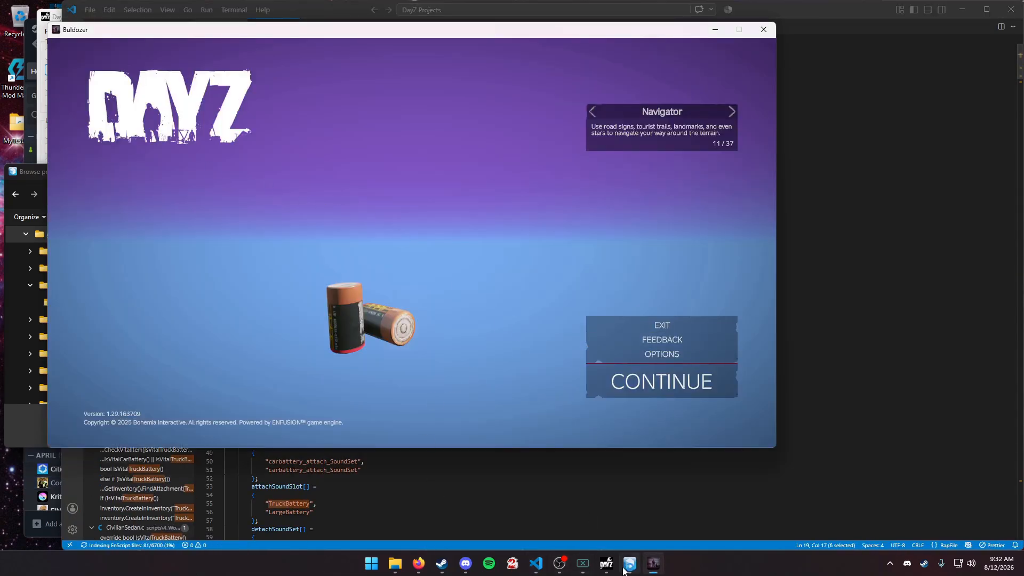
pyautogui.click(630, 564)
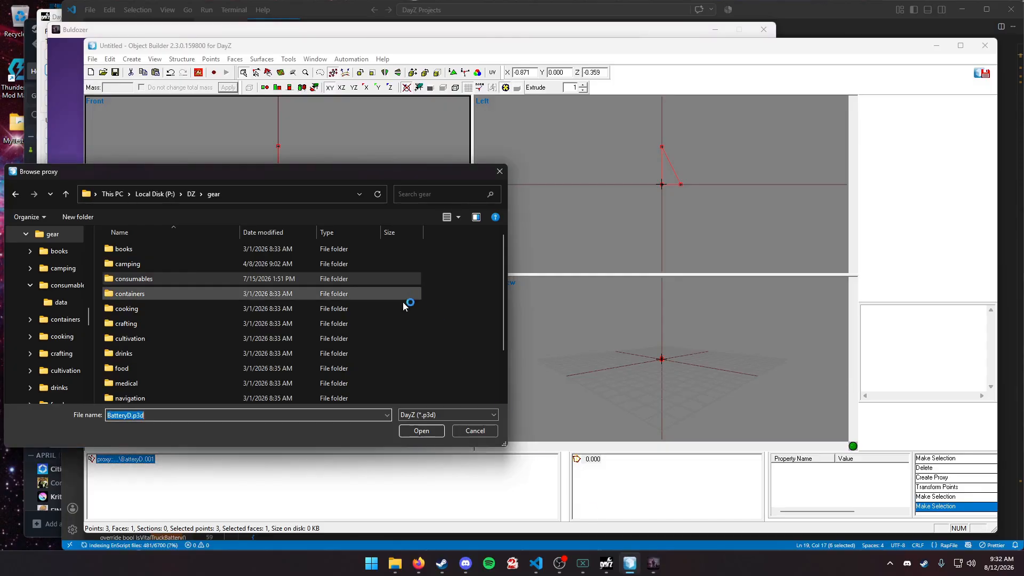
pyautogui.click(195, 195)
pyautogui.scroll(-10, 149, 342)
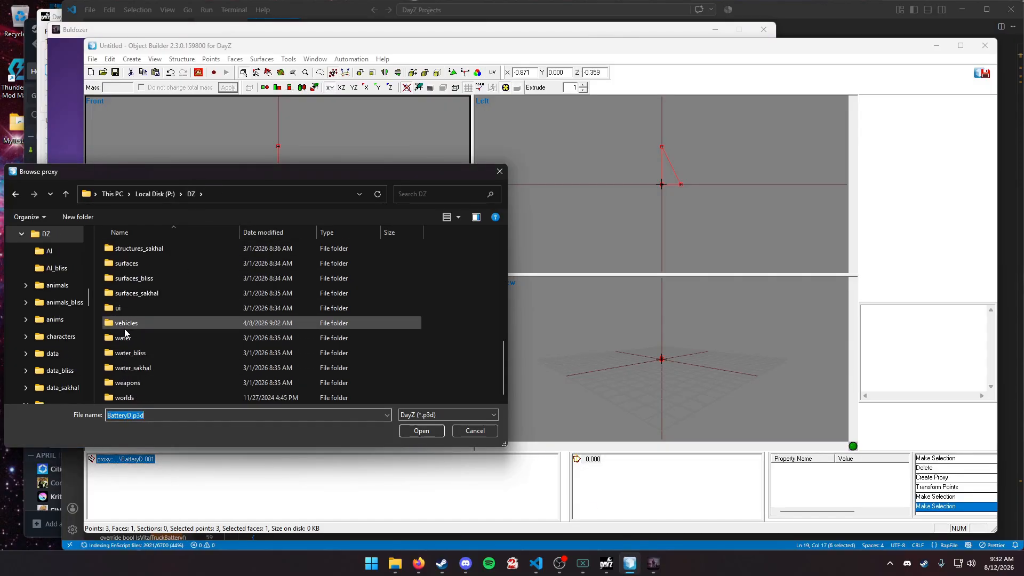
pyautogui.doubleClick(122, 323)
pyautogui.doubleClick(130, 261)
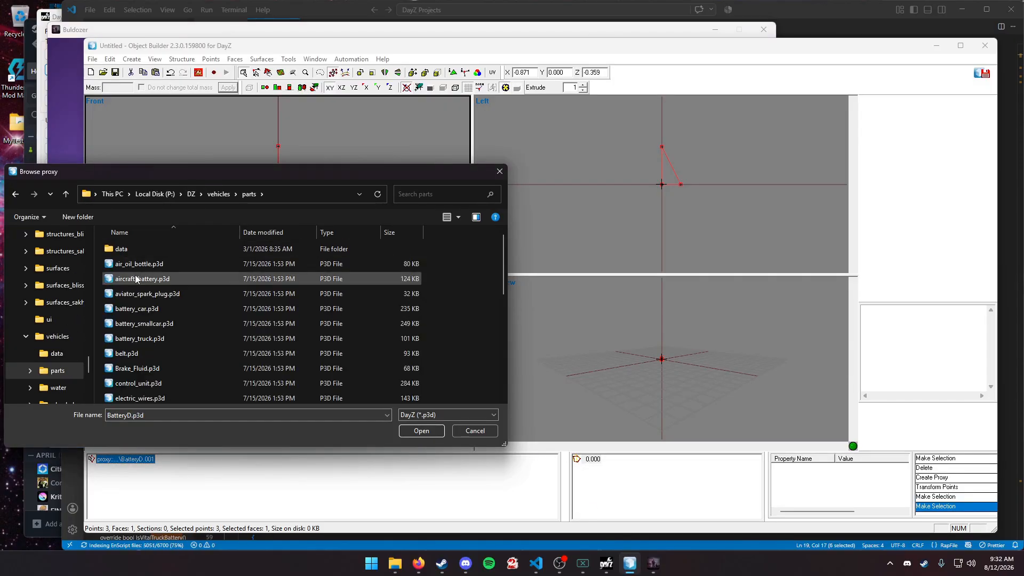
# Choose battery_truck.p3d as the proxy's model and apply the rename with proxy ID 1.
pyautogui.scroll(-2, 137, 299)
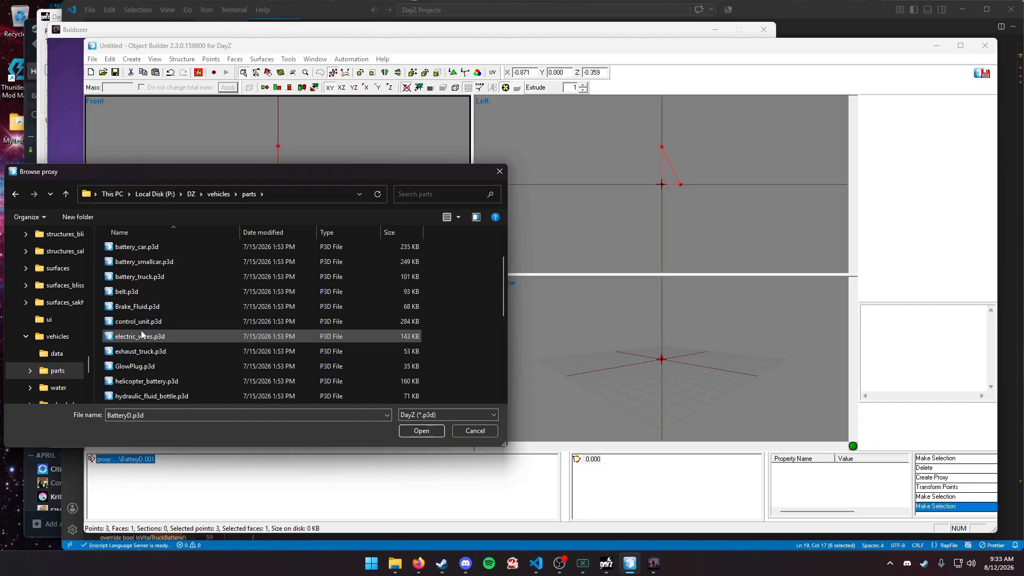
pyautogui.doubleClick(140, 277)
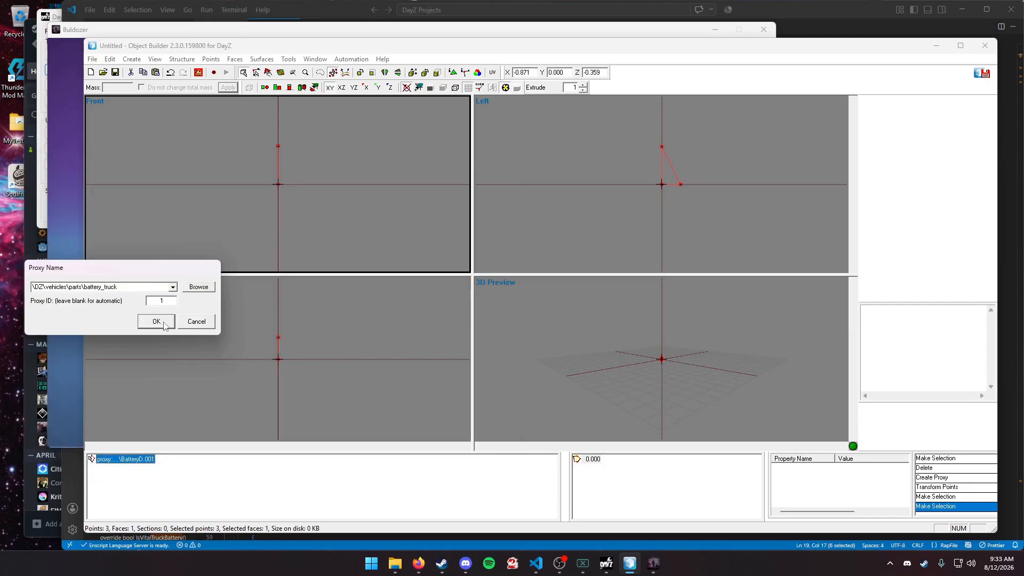
pyautogui.click(156, 322)
# Inspect the truck battery proxy in Buldozer from several angles and move the preview window to the screen's upper-left corner.
pyautogui.click(652, 563)
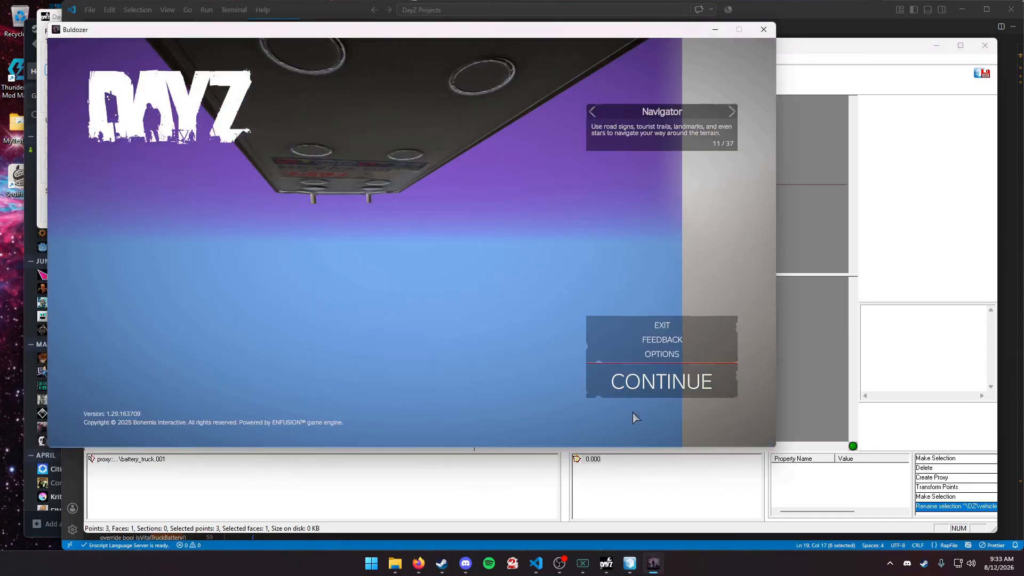
pyautogui.click(634, 392)
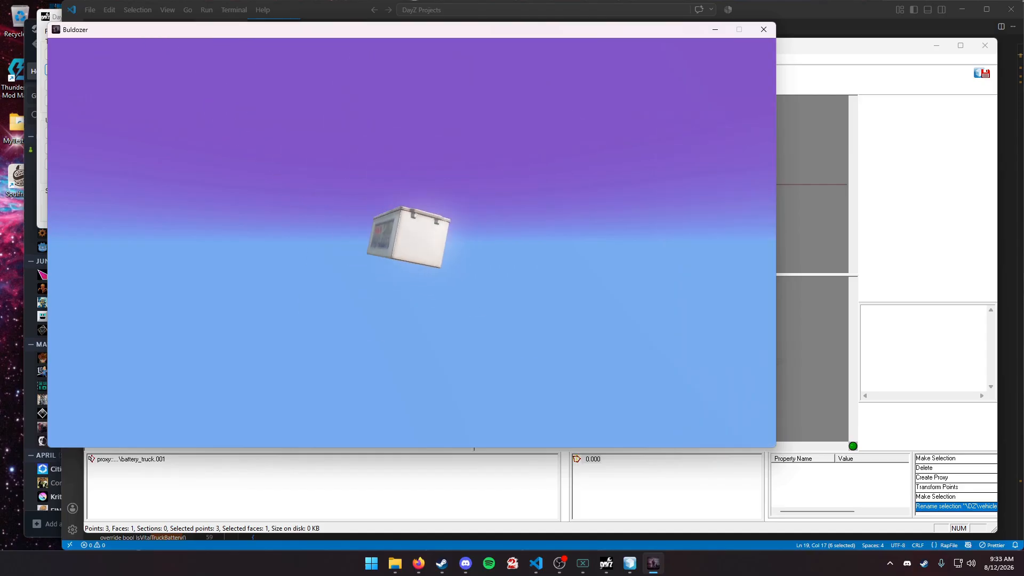
pyautogui.scroll(3, 411, 243)
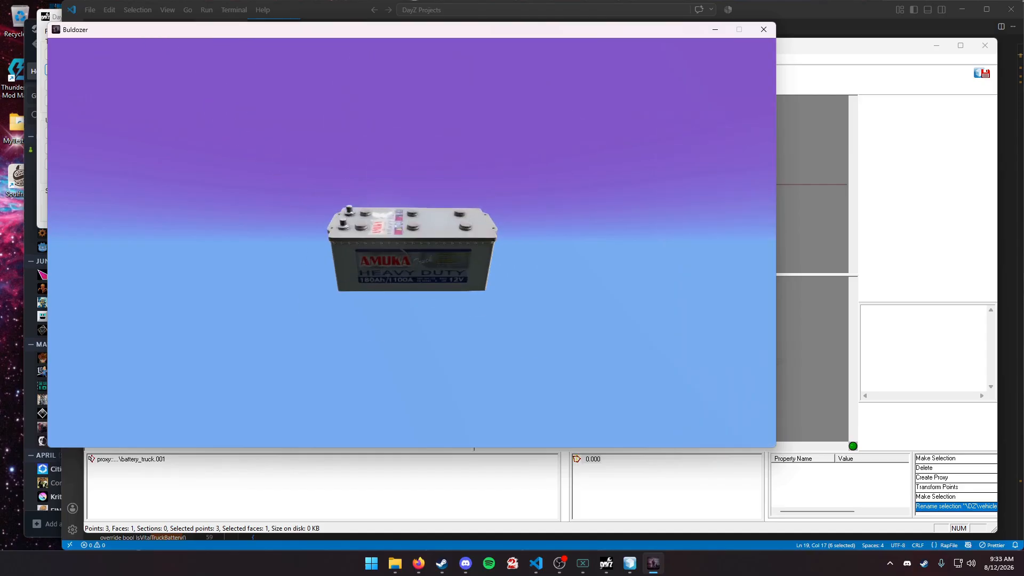
pyautogui.scroll(5, 412, 243)
pyautogui.scroll(-3, 411, 242)
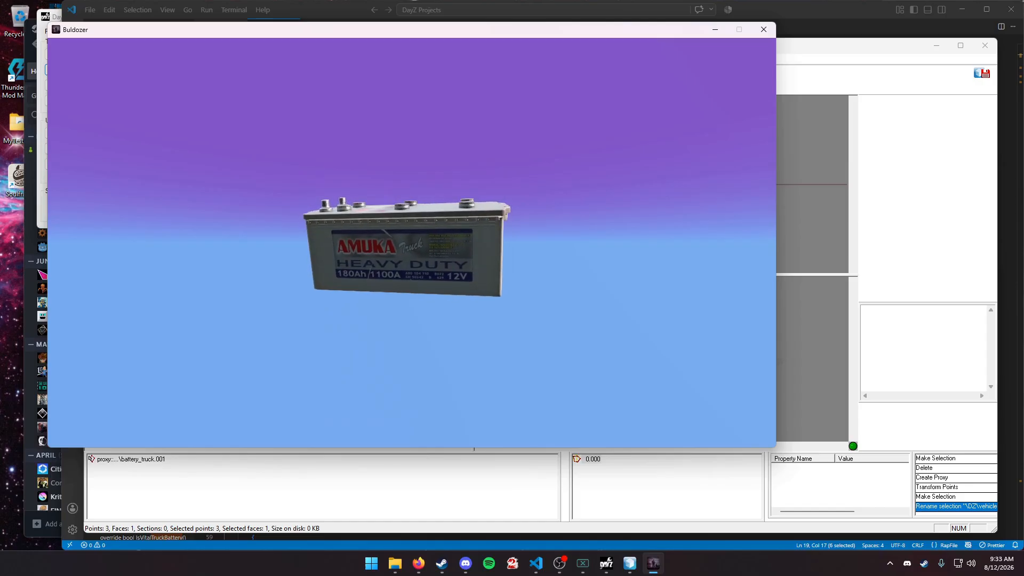
pyautogui.press('Escape')
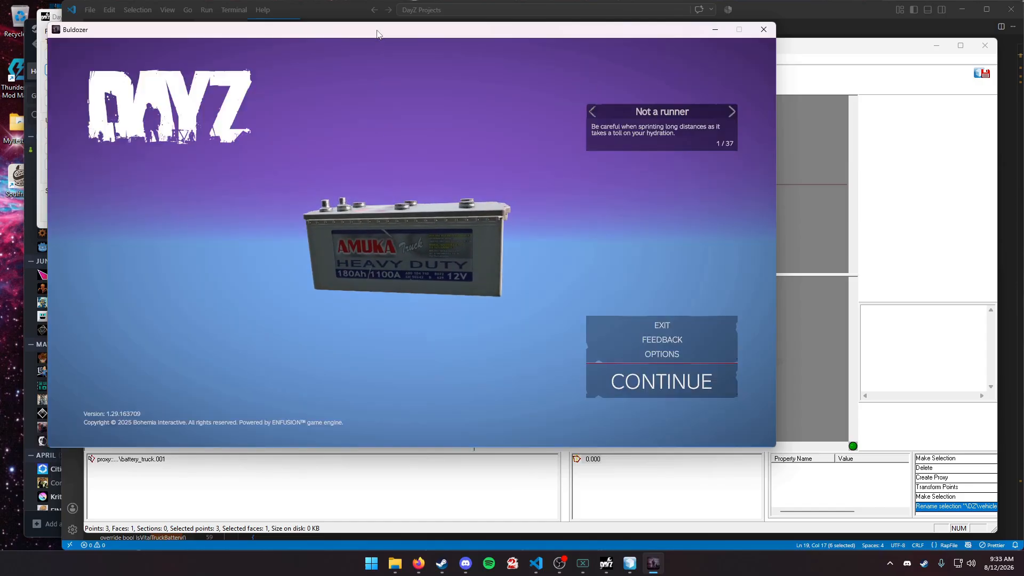
pyautogui.moveTo(370, 35); pyautogui.dragTo(317, 13)
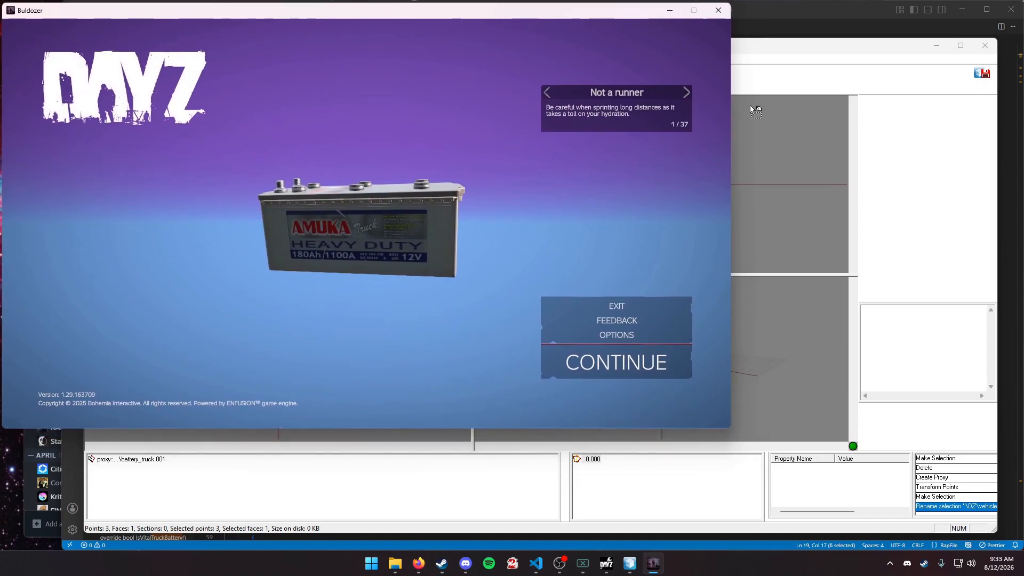
# Move the Object Builder window clear of the preview window and clear the proxy selection.
pyautogui.moveTo(749, 51)
pyautogui.mouseDown()
pyautogui.moveTo(811, 60)
pyautogui.moveTo(739, 61)
pyautogui.moveTo(766, 61)
pyautogui.mouseUp()
pyautogui.click(384, 214)
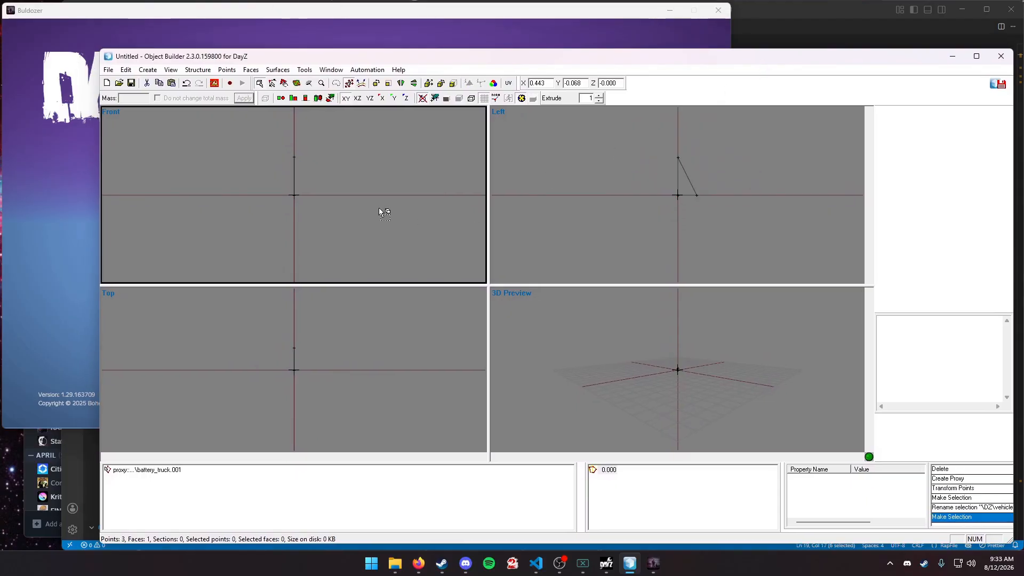
pyautogui.click(366, 14)
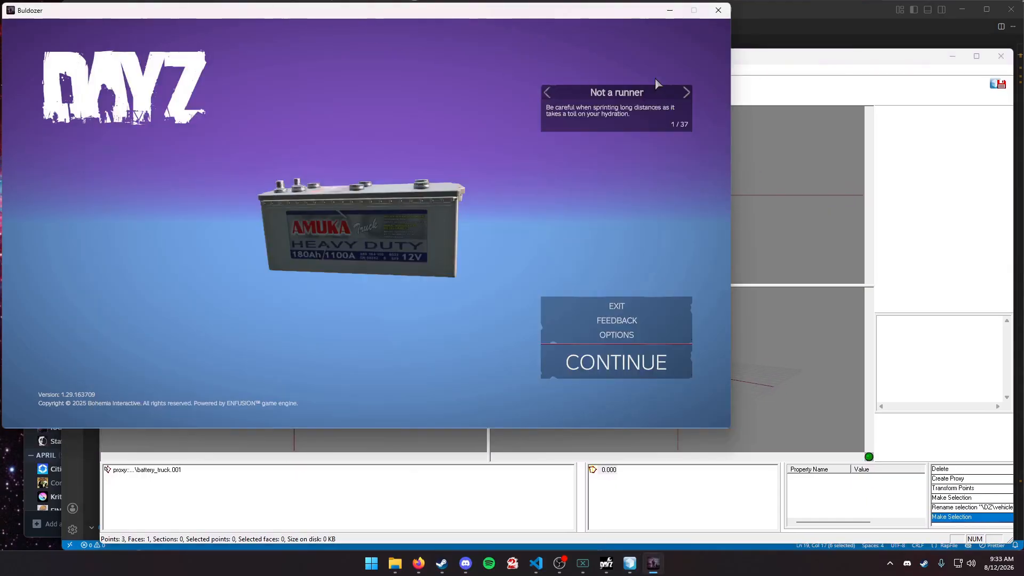
pyautogui.click(764, 73)
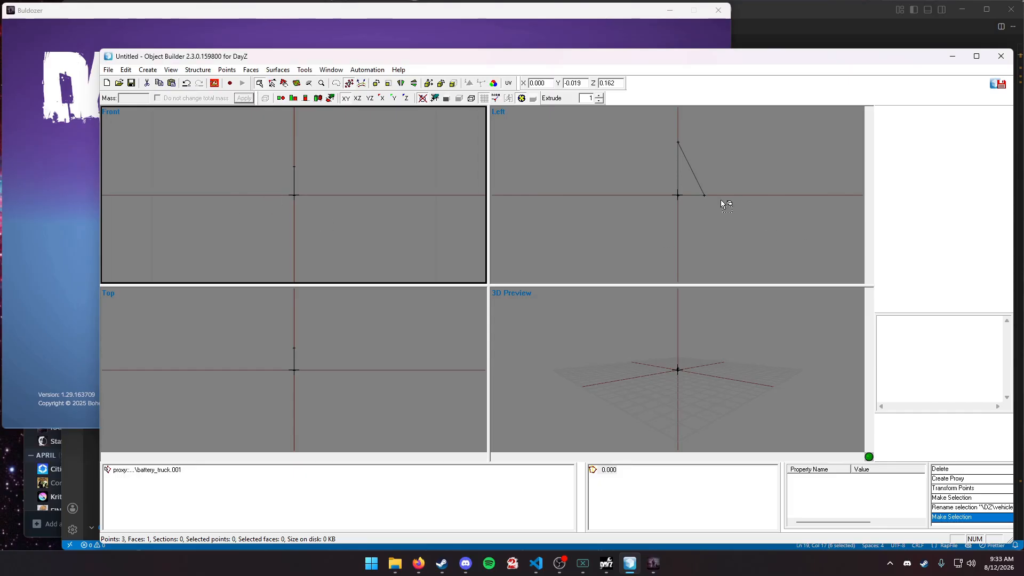
# Create a box of size 1 × 1 × 1 centred to the pin, deselect it and check it in Buldozer.
pyautogui.scroll(-3, 721, 203)
pyautogui.click(593, 181)
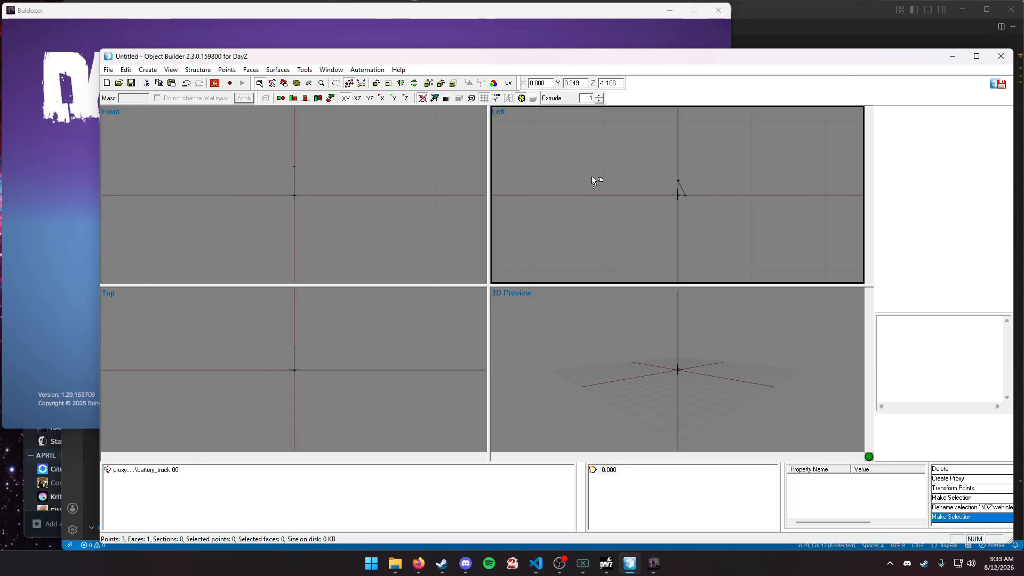
pyautogui.click(538, 366)
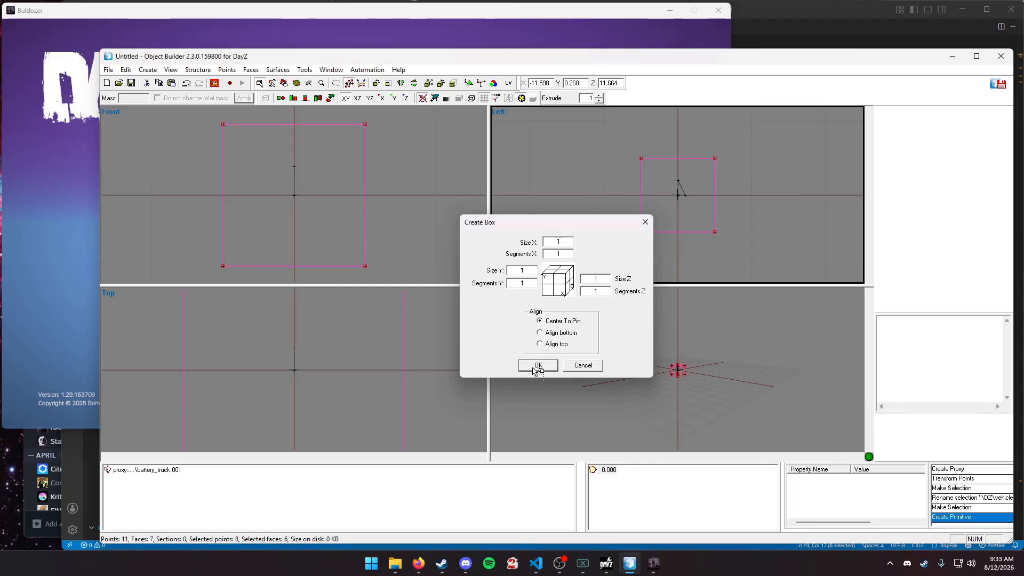
pyautogui.click(360, 185)
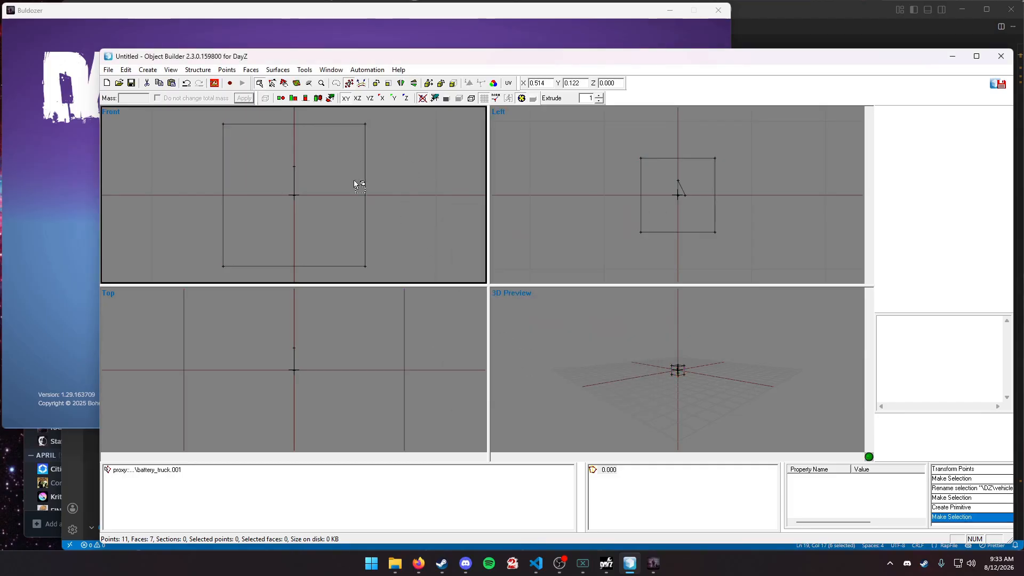
pyautogui.click(57, 206)
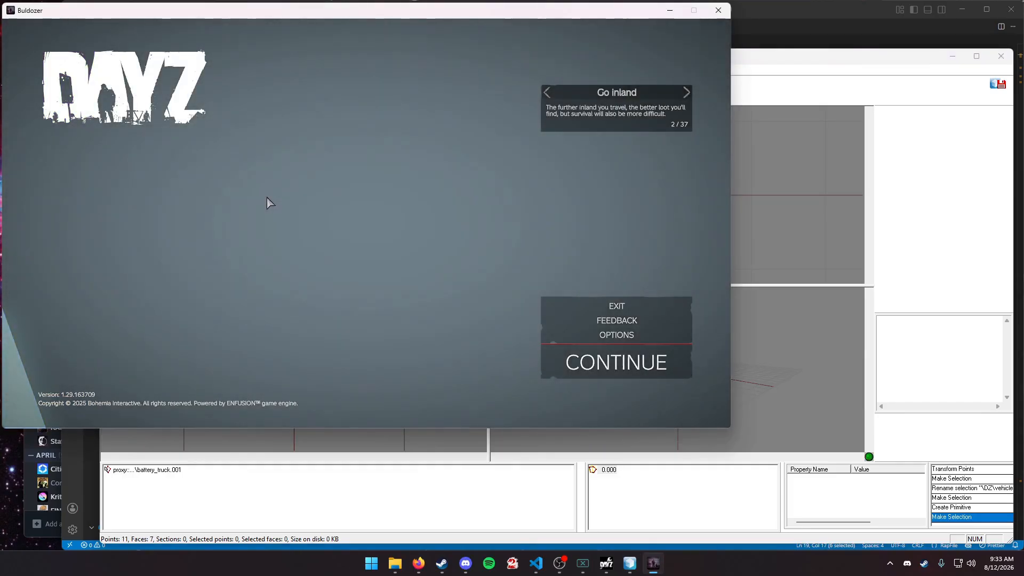
pyautogui.scroll(-5, 366, 223)
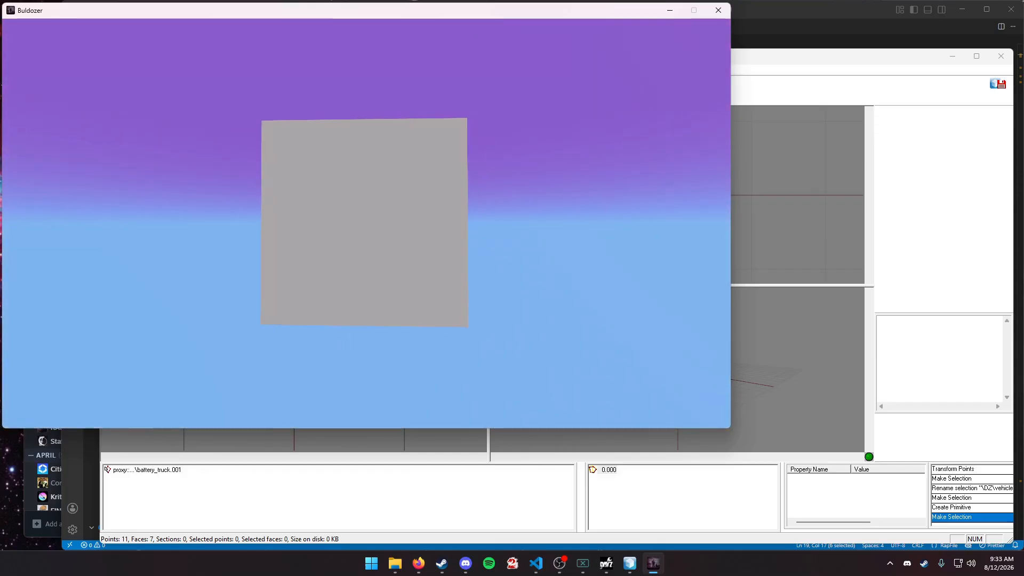
pyautogui.press('Escape')
# Select the box's four top points in the Front view, lower them and check the result in Buldozer.
pyautogui.click(753, 64)
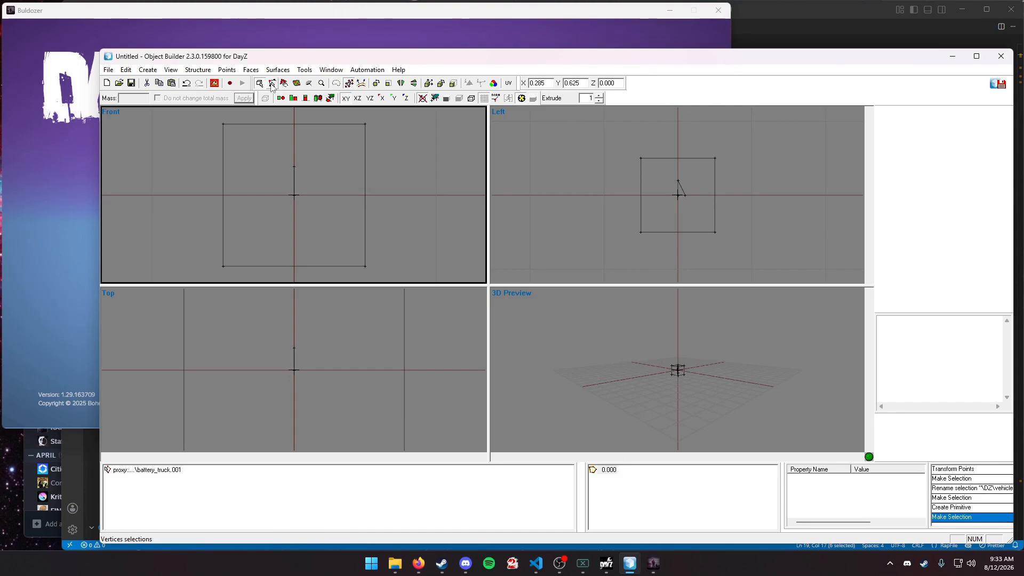
pyautogui.click(362, 84)
pyautogui.moveTo(203, 116); pyautogui.dragTo(408, 146)
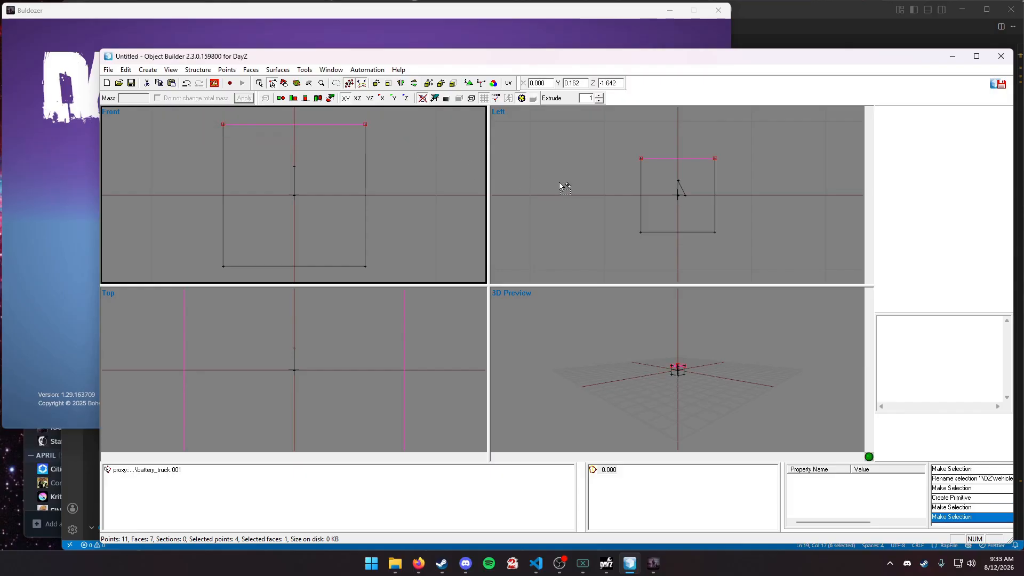
pyautogui.moveTo(341, 150); pyautogui.dragTo(385, 149)
pyautogui.click(64, 237)
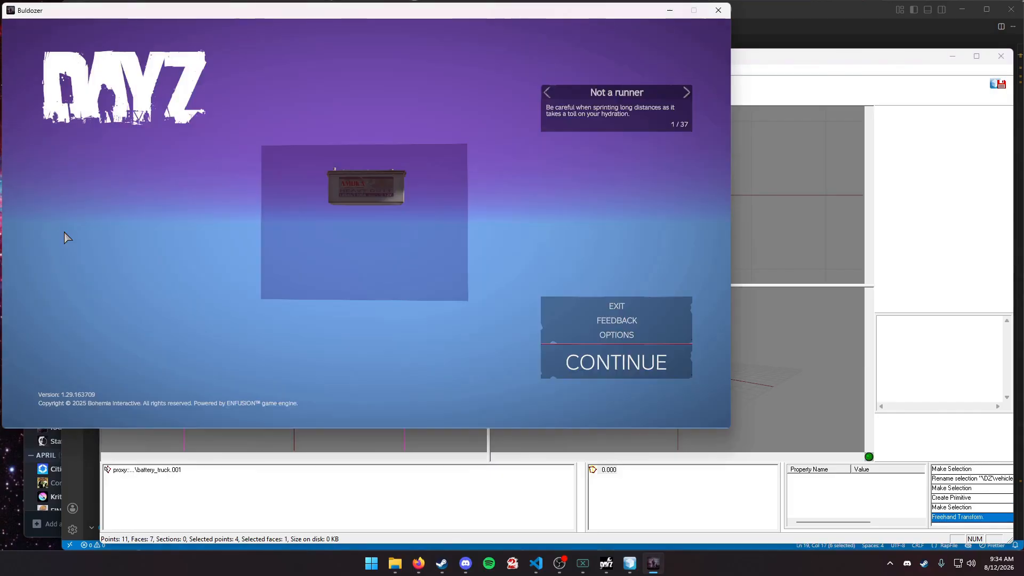
# Lower the box's top points further toward the battery's lid and inspect the fit in Buldozer.
pyautogui.click(811, 193)
pyautogui.moveTo(343, 192); pyautogui.dragTo(343, 211)
pyautogui.click(69, 215)
pyautogui.press('Escape')
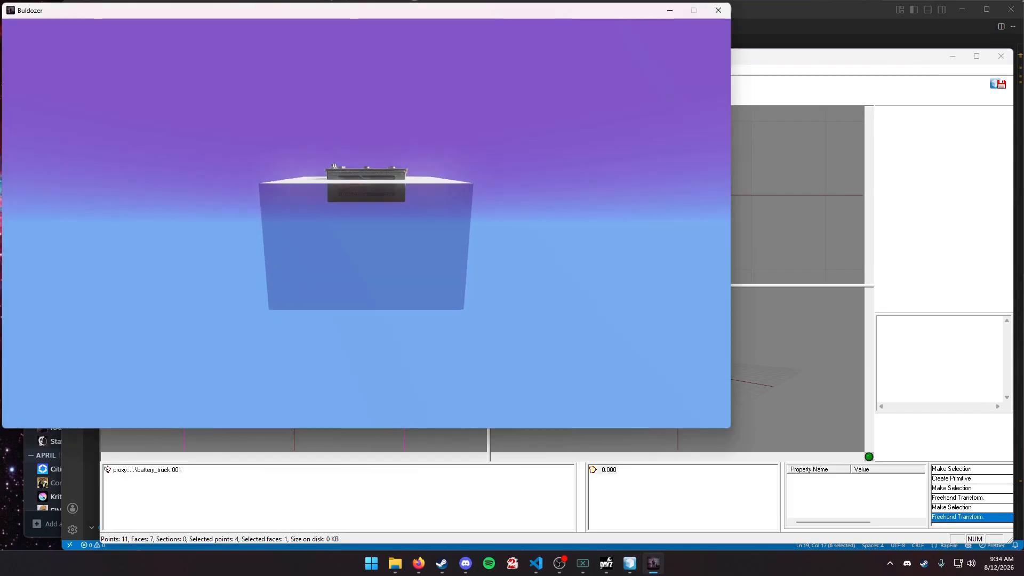
pyautogui.scroll(5, 366, 223)
pyautogui.scroll(-4, 366, 223)
pyautogui.press('Escape')
# Nudge the box's top face to the height of the battery's lid, comparing each adjustment in Buldozer.
pyautogui.click(930, 203)
pyautogui.moveTo(320, 199); pyautogui.dragTo(320, 205, button='right')
pyautogui.click(70, 214)
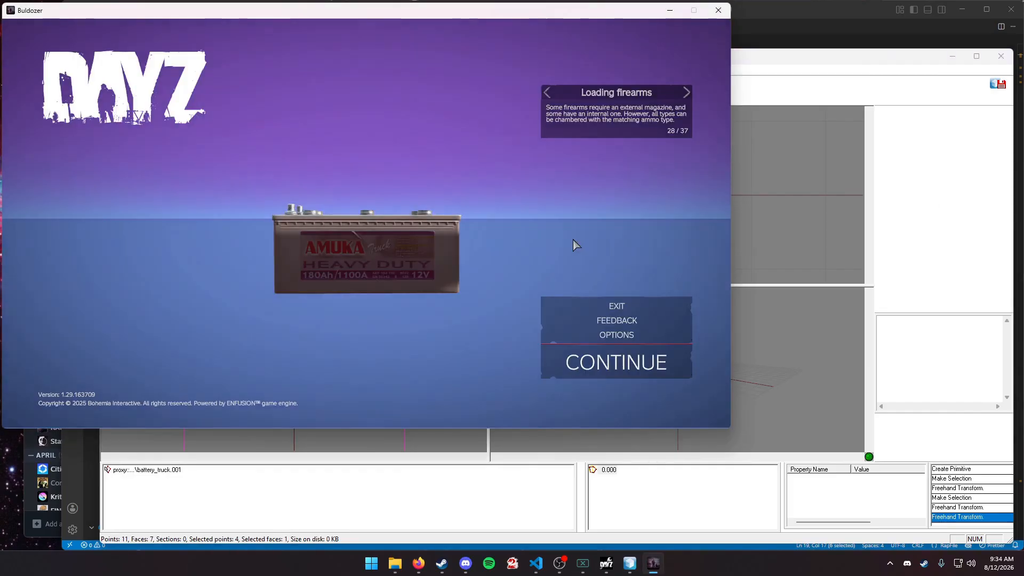
pyautogui.click(773, 228)
pyautogui.moveTo(201, 148); pyautogui.dragTo(341, 169)
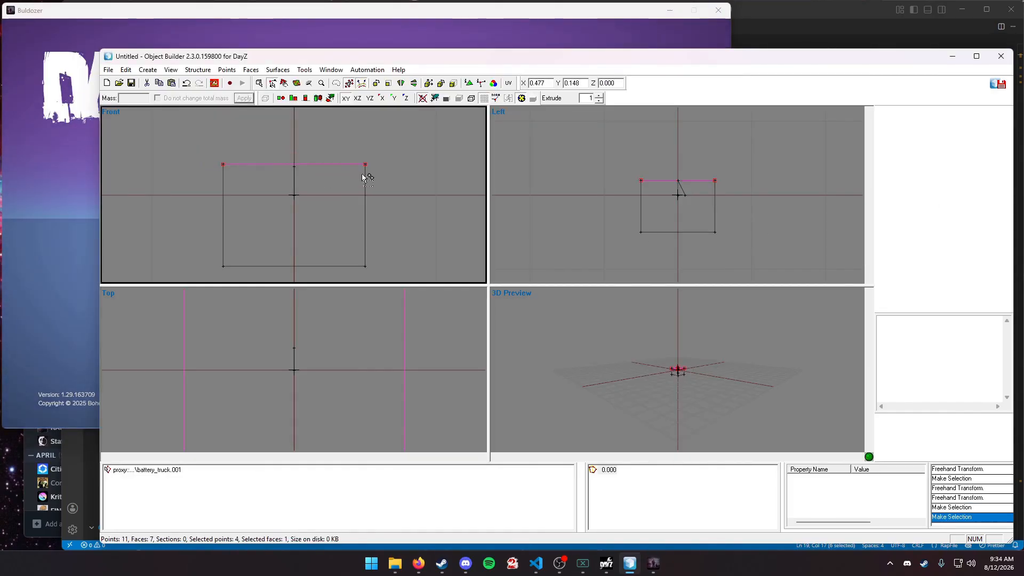
pyautogui.moveTo(362, 175); pyautogui.dragTo(363, 172, button='right')
pyautogui.click(69, 203)
pyautogui.press('Escape')
pyautogui.click(773, 213)
pyautogui.moveTo(263, 181); pyautogui.dragTo(263, 183, button='right')
pyautogui.click(69, 202)
pyautogui.press('Escape')
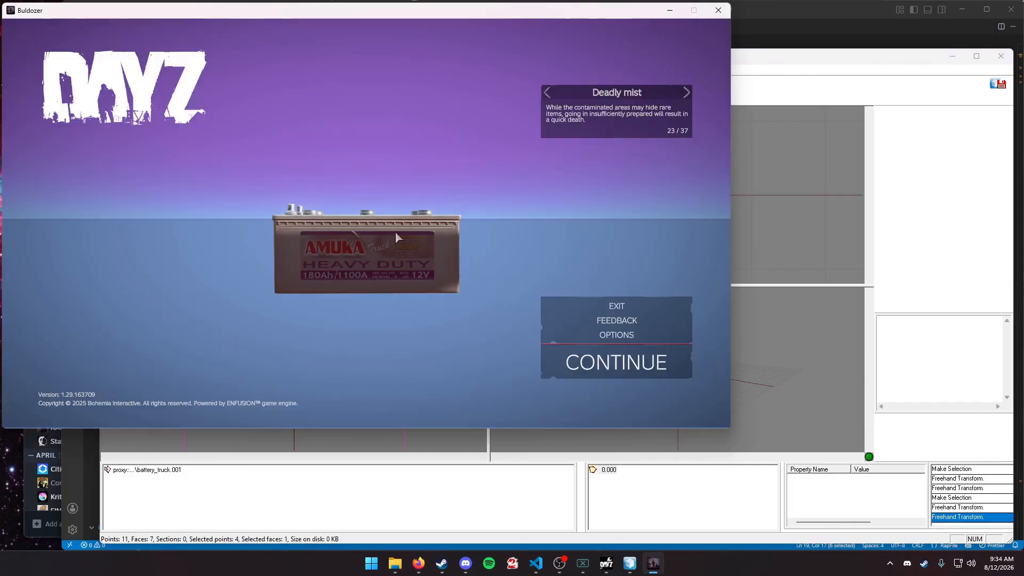
# Reselect the box's upper corner points in the Front view and fine-tune their height against the battery.
pyautogui.click(748, 145)
pyautogui.moveTo(160, 139); pyautogui.dragTo(216, 164)
pyautogui.keyDown('ctrl'); pyautogui.moveTo(377, 140); pyautogui.dragTo(410, 162); pyautogui.keyUp('ctrl')
pyautogui.moveTo(395, 165); pyautogui.dragTo(388, 164, button='right')
pyautogui.click(80, 169)
pyautogui.click(747, 225)
pyautogui.moveTo(217, 160); pyautogui.dragTo(217, 162, button='right')
pyautogui.click(84, 170)
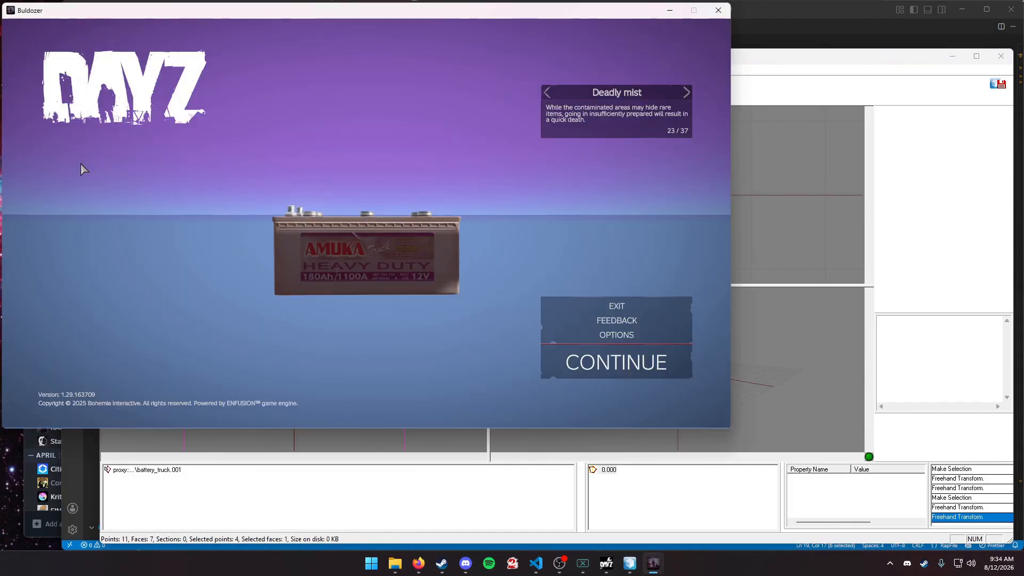
# Select the box's bottom points in the Front view, raise them toward the battery's base and preview the box.
pyautogui.click(747, 224)
pyautogui.scroll(-5, 345, 224)
pyautogui.moveTo(220, 241); pyautogui.dragTo(370, 270)
pyautogui.moveTo(304, 261)
pyautogui.mouseDown(button='right')
pyautogui.moveTo(304, 224)
pyautogui.moveTo(327, 233)
pyautogui.moveTo(281, 223)
pyautogui.mouseUp(button='right')
pyautogui.click(74, 205)
pyautogui.press('Escape')
pyautogui.scroll(-3, 367, 224)
# Fine-tune the box's bottom face against the battery's underside in Buldozer, then clear the selection.
pyautogui.hotkey('alt', 'Tab')
pyautogui.hotkey('alt', 'Tab')
pyautogui.scroll(4, 366, 224)
pyautogui.hotkey('alt', 'Tab')
pyautogui.scroll(1, 281, 224)
pyautogui.hotkey('alt', 'Tab')
pyautogui.hotkey('alt', 'Tab')
pyautogui.moveTo(366, 223); pyautogui.dragTo(368, 224, button='right')
pyautogui.click(368, 225)
pyautogui.hotkey('alt', 'Tab')
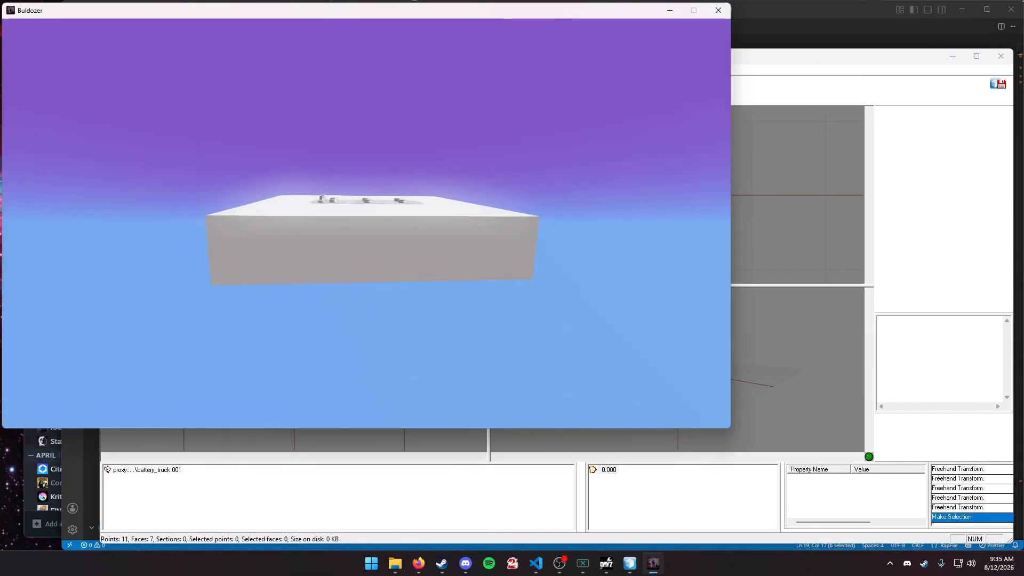
# Move both end faces of the box inward in the Front view toward the battery's width and preview them.
pyautogui.hotkey('alt', 'Tab')
pyautogui.moveTo(139, 123); pyautogui.dragTo(229, 219)
pyautogui.moveTo(231, 224); pyautogui.dragTo(294, 224, button='right')
pyautogui.moveTo(384, 219); pyautogui.dragTo(453, 124)
pyautogui.moveTo(201, 215); pyautogui.dragTo(123, 215, button='right')
pyautogui.hotkey('alt', 'Tab')
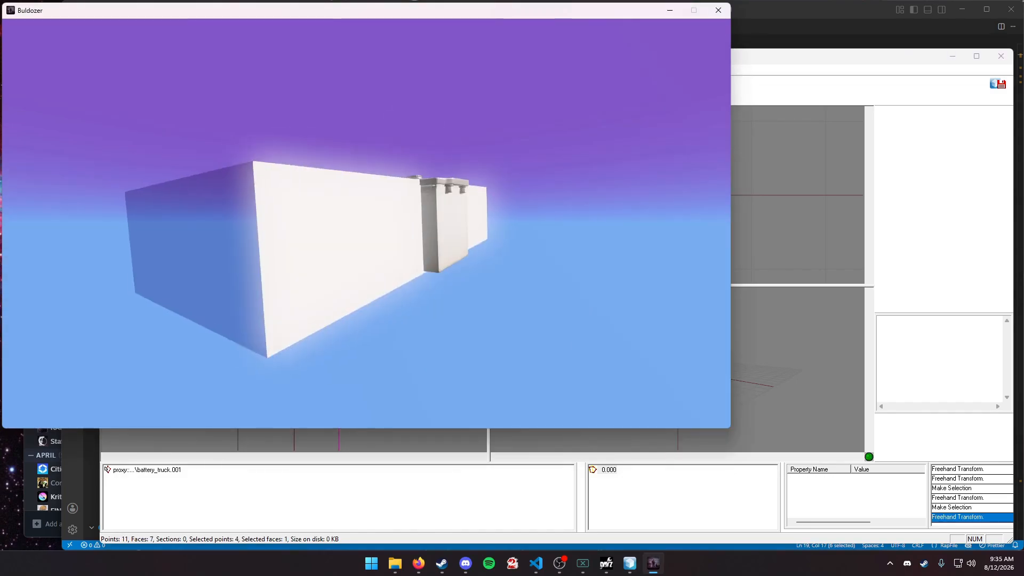
# Fine-tune both end faces of the box to the battery's width against the preview, then clear the selection.
pyautogui.hotkey('alt', 'Tab')
pyautogui.moveTo(184, 114); pyautogui.dragTo(216, 208)
pyautogui.moveTo(217, 197); pyautogui.dragTo(219, 197, button='right')
pyautogui.moveTo(350, 114); pyautogui.dragTo(396, 222)
pyautogui.hotkey('alt', 'Tab')
pyautogui.moveTo(397, 222); pyautogui.dragTo(367, 223, button='right')
pyautogui.hotkey('alt', 'Tab')
pyautogui.hotkey('alt', 'Tab')
pyautogui.hotkey('alt', 'Tab')
pyautogui.hotkey('alt', 'Tab')
pyautogui.hotkey('alt', 'Tab')
pyautogui.hotkey('alt', 'Tab')
pyautogui.hotkey('alt', 'Tab')
pyautogui.hotkey('alt', 'Tab')
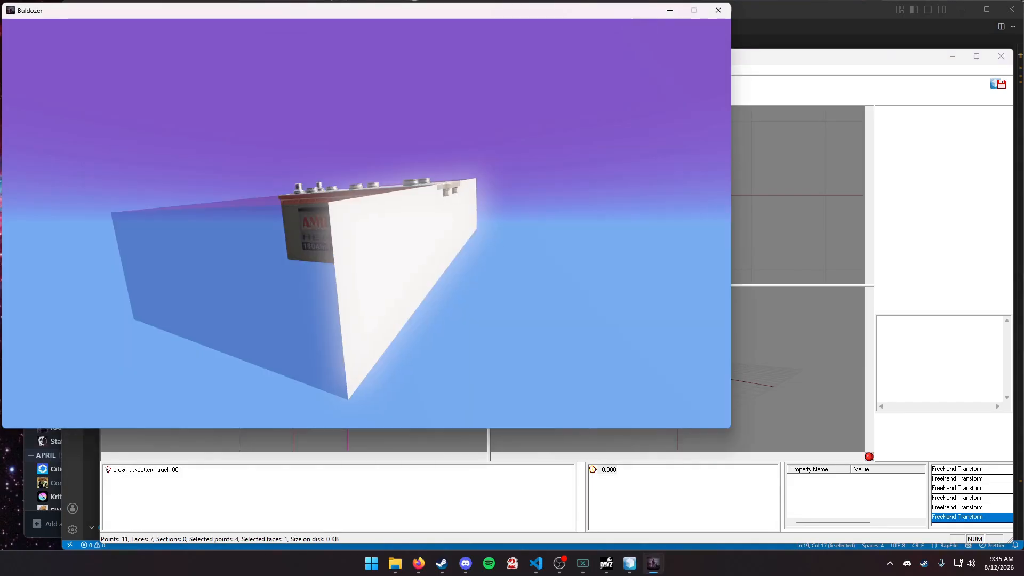
pyautogui.hotkey('alt', 'Tab')
pyautogui.click(737, 187)
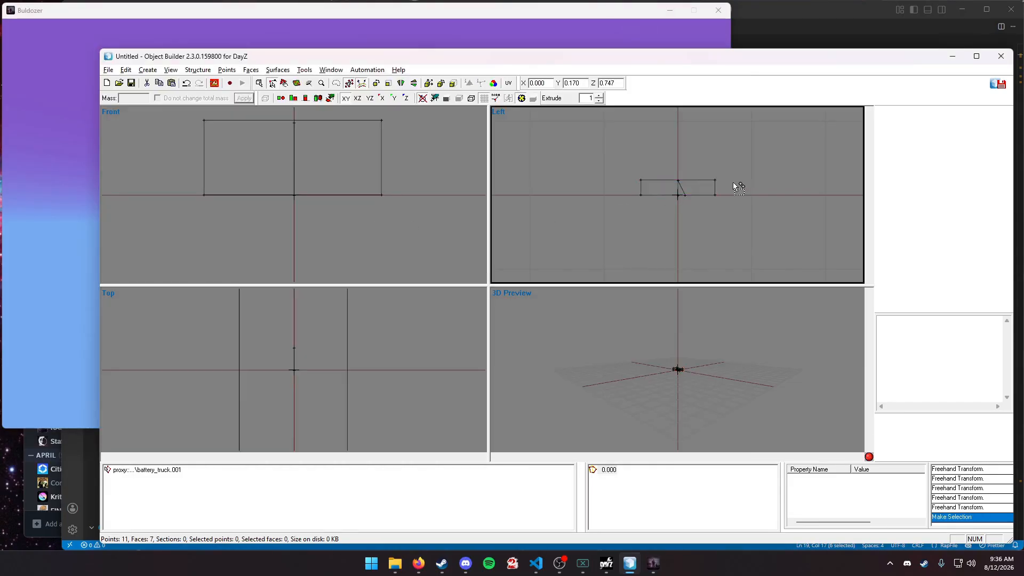
# Move the box's two long side faces inward in the Left view to reduce its depth around the battery.
pyautogui.scroll(3, 733, 183)
pyautogui.moveTo(525, 131); pyautogui.dragTo(584, 226)
pyautogui.moveTo(607, 234); pyautogui.dragTo(693, 237, button='right')
pyautogui.moveTo(774, 127); pyautogui.dragTo(834, 230)
pyautogui.moveTo(839, 235); pyautogui.dragTo(761, 235, button='right')
pyautogui.hotkey('alt', 'Tab')
pyautogui.hotkey('alt', 'Tab')
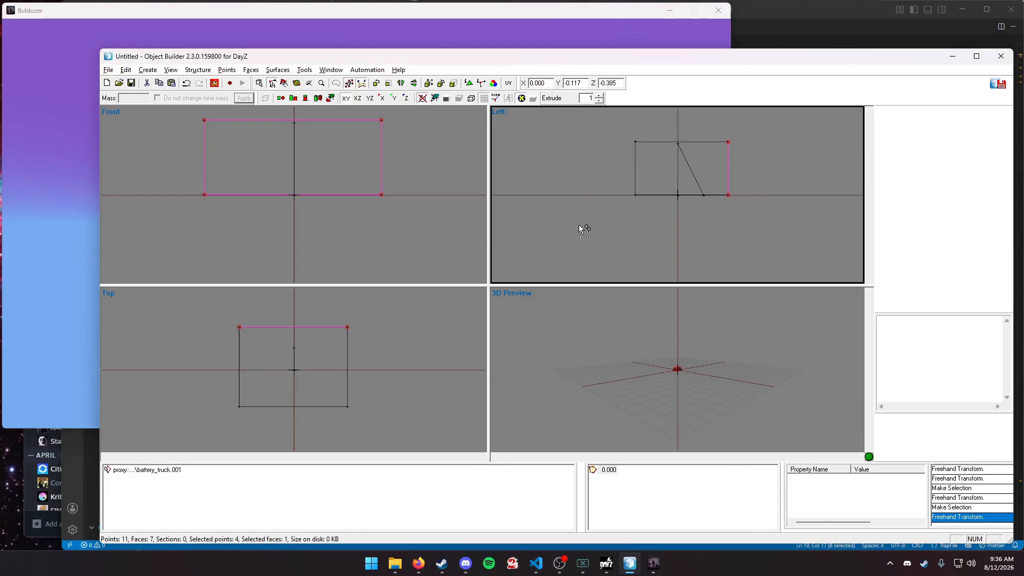
# Align the box's long side face farthest from the proxy's slanted edge with the battery in the Left view.
pyautogui.moveTo(584, 229); pyautogui.dragTo(661, 128)
pyautogui.moveTo(708, 167); pyautogui.dragTo(714, 166, button='right')
pyautogui.hotkey('alt', 'Tab')
pyautogui.hotkey('alt', 'Tab')
pyautogui.moveTo(597, 234); pyautogui.dragTo(607, 233, button='right')
pyautogui.hotkey('alt', 'Tab')
pyautogui.hotkey('alt', 'Tab')
pyautogui.moveTo(368, 224); pyautogui.dragTo(369, 223, button='right')
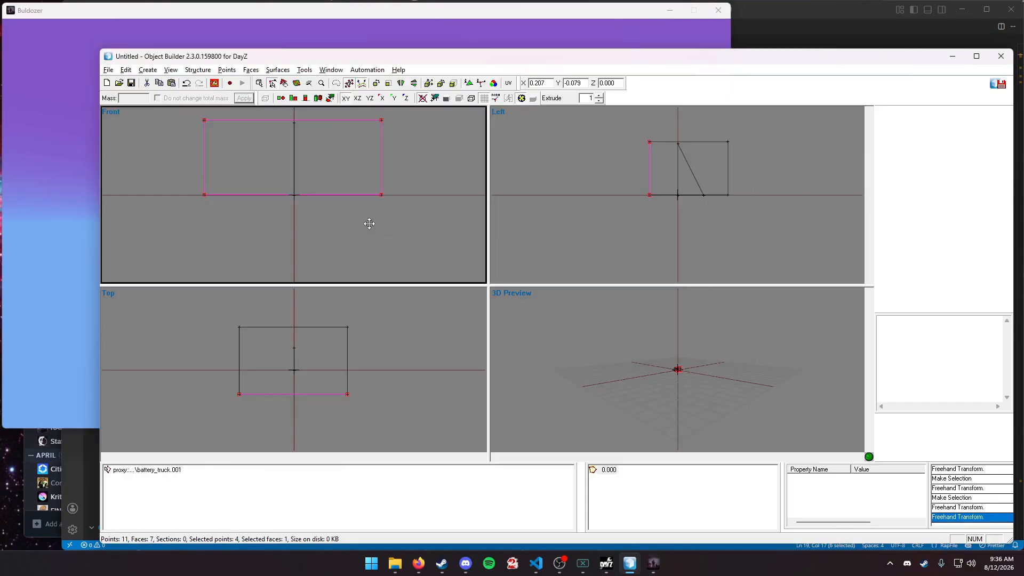
# Move the opposite long side face inward to the battery's other side, fine-tuning it against the preview.
pyautogui.moveTo(616, 228); pyautogui.dragTo(617, 229, button='right')
pyautogui.moveTo(723, 132); pyautogui.dragTo(746, 220)
pyautogui.moveTo(744, 222); pyautogui.dragTo(690, 241, button='right')
pyautogui.hotkey('alt', 'Tab')
pyautogui.hotkey('alt', 'Tab')
pyautogui.hotkey('alt', 'Tab')
pyautogui.hotkey('alt', 'Tab')
pyautogui.moveTo(370, 226); pyautogui.dragTo(371, 226, button='right')
pyautogui.moveTo(661, 240); pyautogui.dragTo(656, 240, button='right')
pyautogui.hotkey('alt', 'Tab')
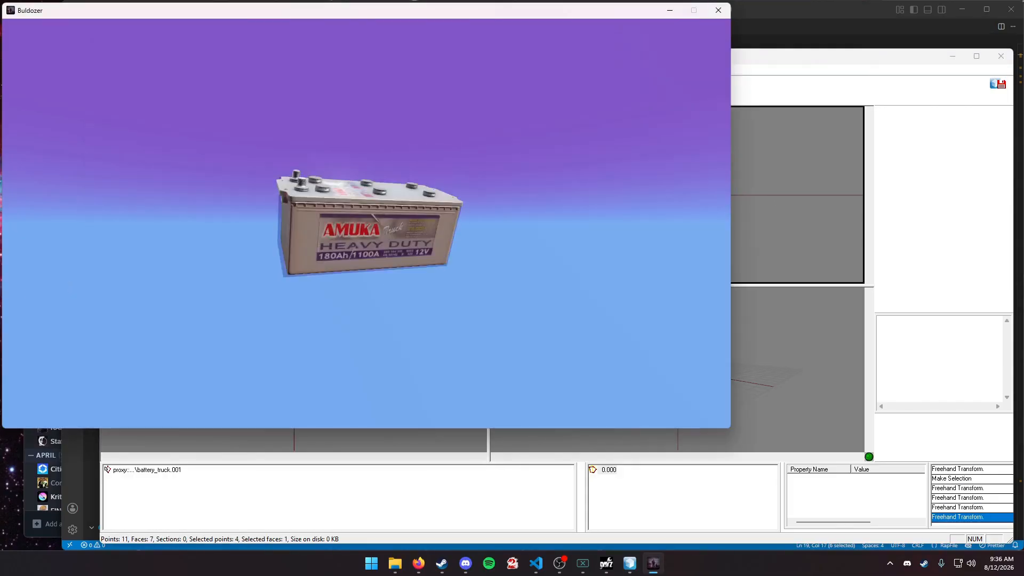
# Clear the selection, inspect the fitted box around the battery in Buldozer and return to Object Builder.
pyautogui.hotkey('alt', 'Tab')
pyautogui.click(373, 225)
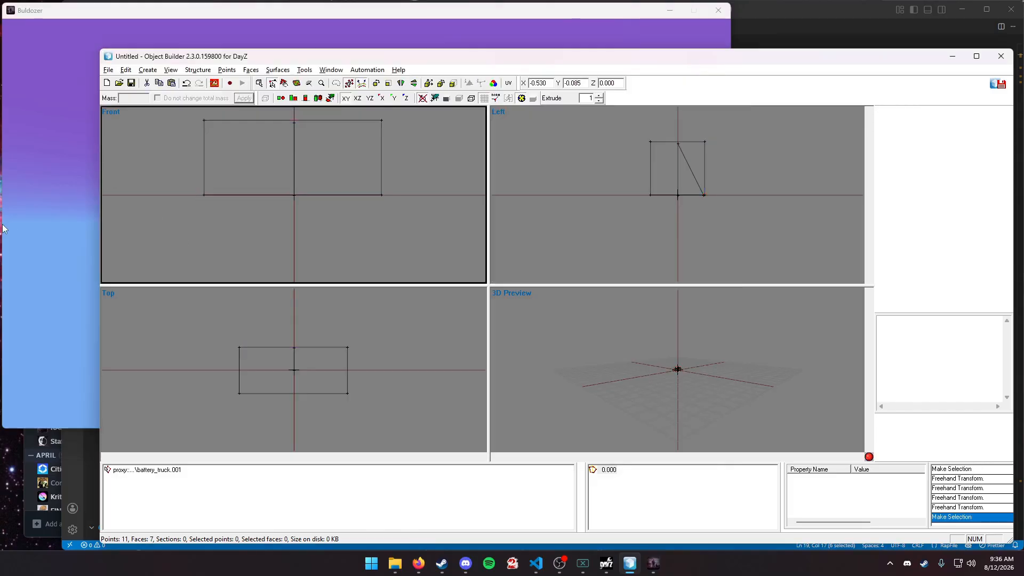
pyautogui.hotkey('alt', 'Tab')
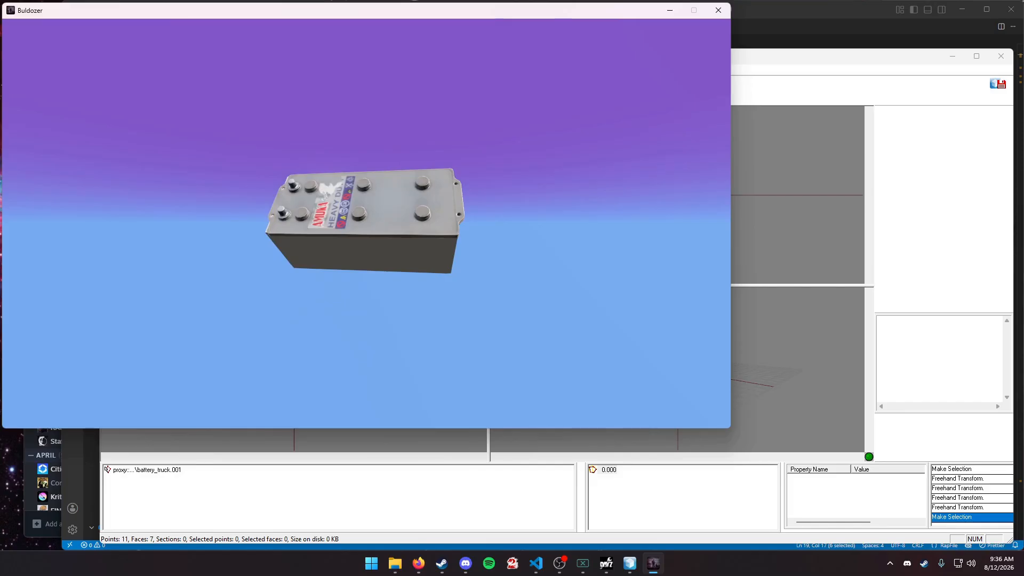
pyautogui.press('Escape')
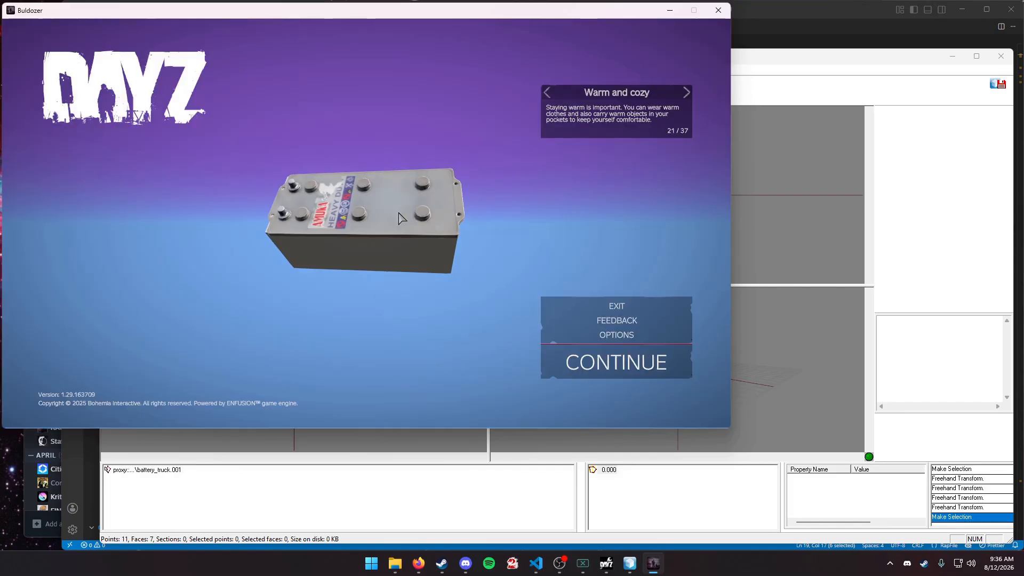
pyautogui.click(767, 177)
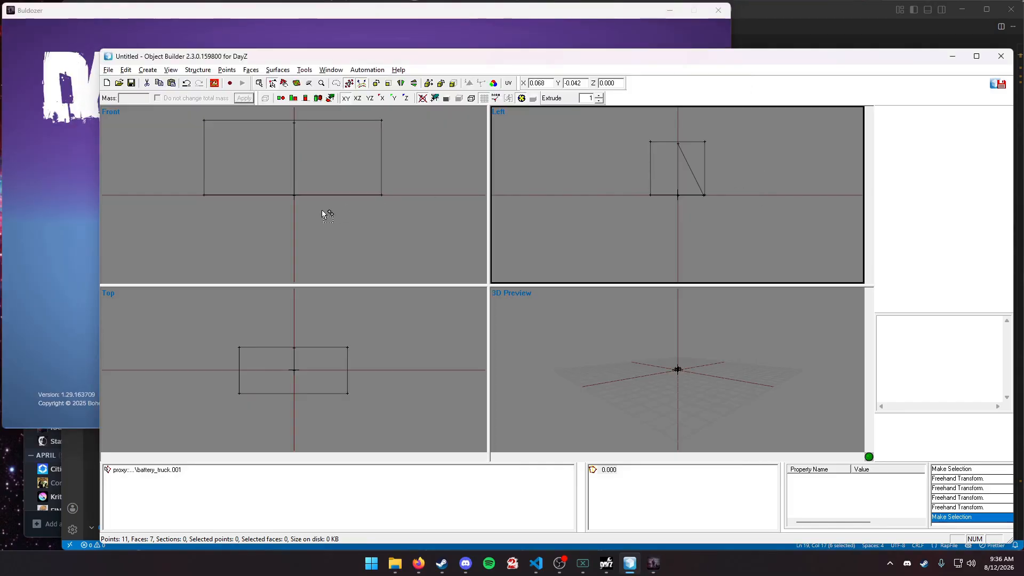
# Create a second box primitive and scale it down to a small cube.
pyautogui.scroll(-2, 329, 235)
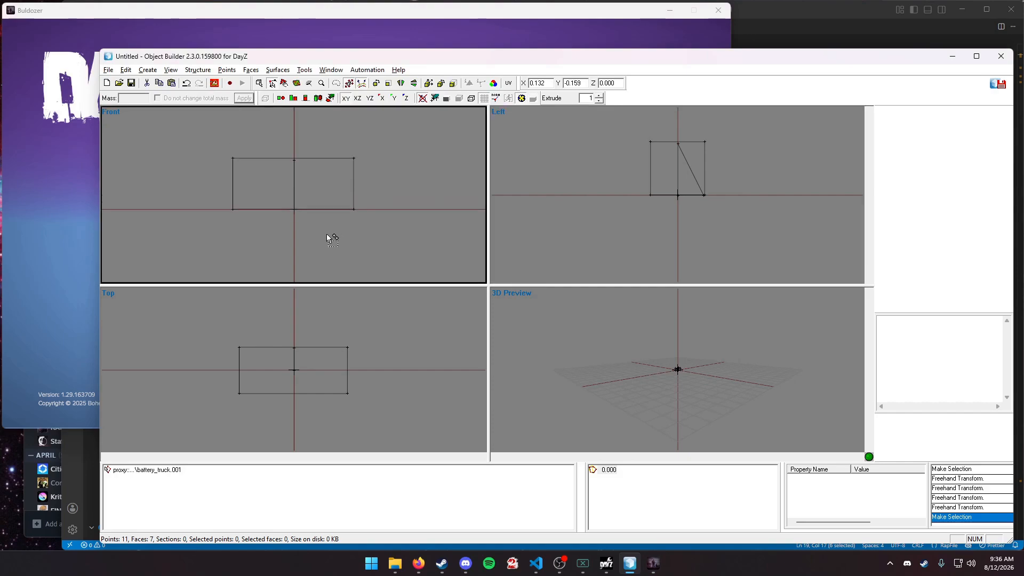
pyautogui.hotkey('alt', 'b')
pyautogui.click(537, 364)
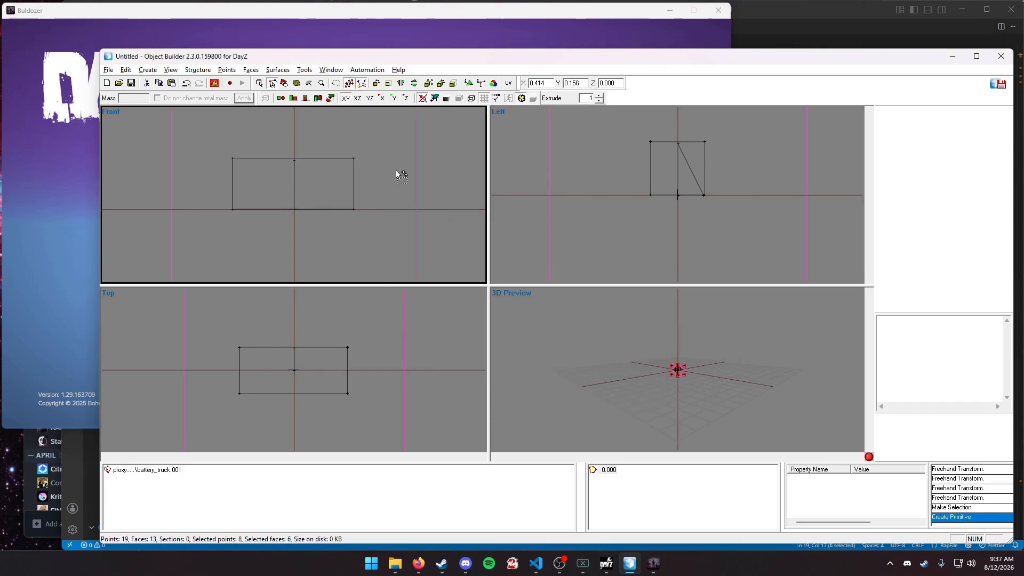
pyautogui.moveTo(401, 176)
pyautogui.mouseDown()
pyautogui.moveTo(468, 171)
pyautogui.moveTo(391, 222)
pyautogui.moveTo(352, 228)
pyautogui.moveTo(272, 186)
pyautogui.moveTo(266, 166)
pyautogui.moveTo(330, 169)
pyautogui.mouseUp()
# Move the small cube onto the battery's lid near the terminals using the Front and Top views.
pyautogui.click(362, 83)
pyautogui.click(361, 85)
pyautogui.moveTo(271, 153); pyautogui.dragTo(269, 160)
pyautogui.moveTo(263, 380); pyautogui.dragTo(263, 388)
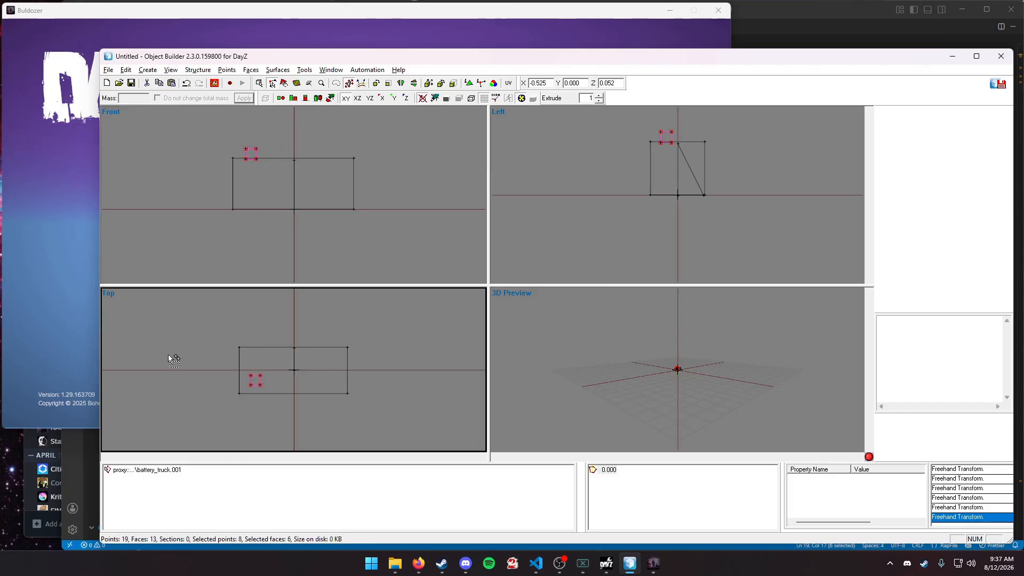
pyautogui.click(63, 324)
pyautogui.hotkey('alt', 'Tab')
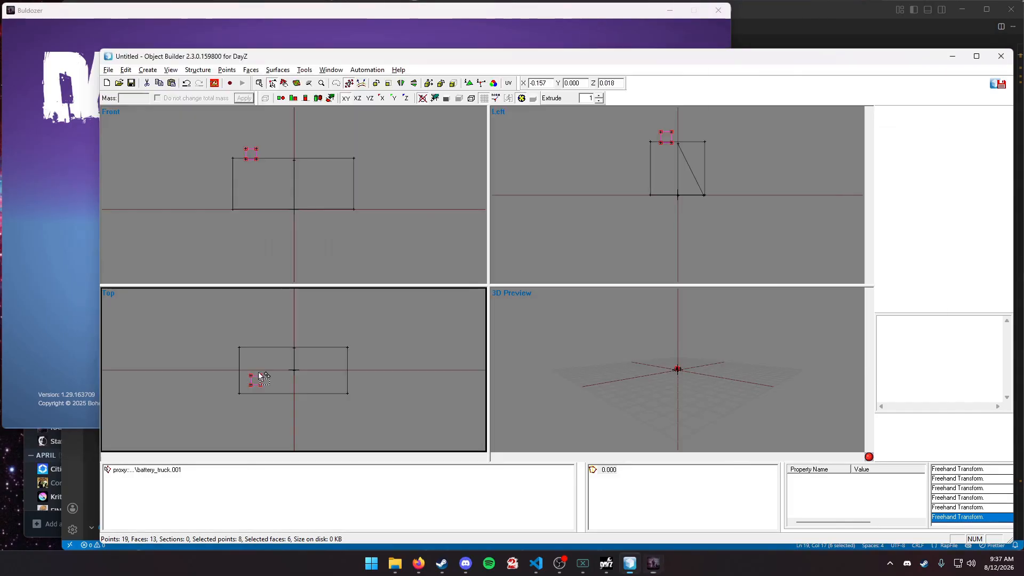
# Nudge the small cube in the Top view and check its placement on the lid in Buldozer.
pyautogui.moveTo(269, 392)
pyautogui.mouseDown()
pyautogui.moveTo(286, 393)
pyautogui.moveTo(269, 391)
pyautogui.mouseUp()
pyautogui.hotkey('alt', 'Tab')
pyautogui.hotkey('alt', 'Tab')
pyautogui.hotkey('alt', 'Tab')
pyautogui.hotkey('alt', 'Tab')
pyautogui.hotkey('alt', 'Tab')
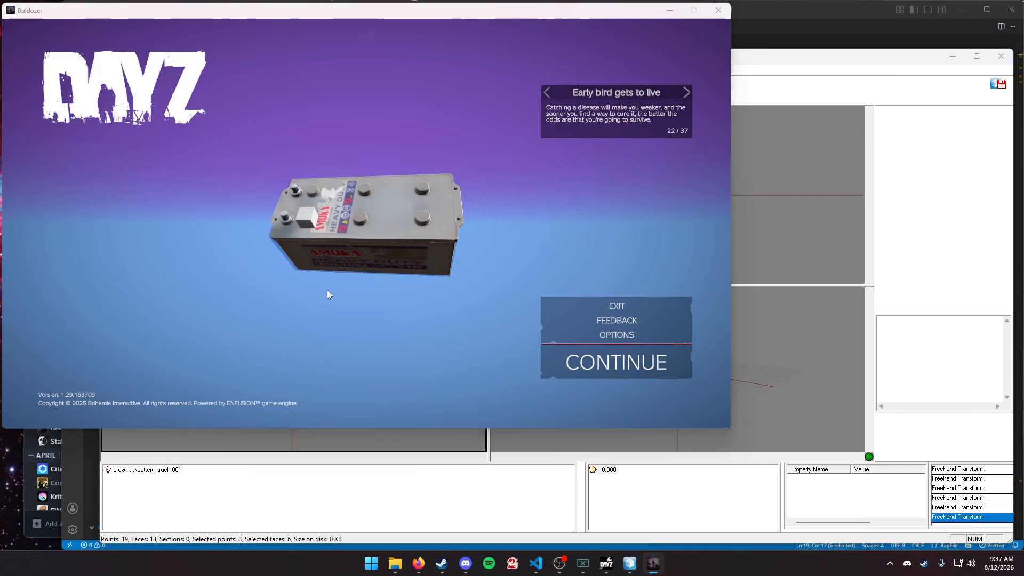
# Lower the small cube's top points in the Front view to flatten it on the lid, and inspect it in Buldozer.
pyautogui.hotkey('alt', 'Tab')
pyautogui.moveTo(256, 130); pyautogui.dragTo(283, 152)
pyautogui.hotkey('ctrl', 'z')
pyautogui.moveTo(304, 156); pyautogui.dragTo(303, 162)
pyautogui.hotkey('alt', 'Tab')
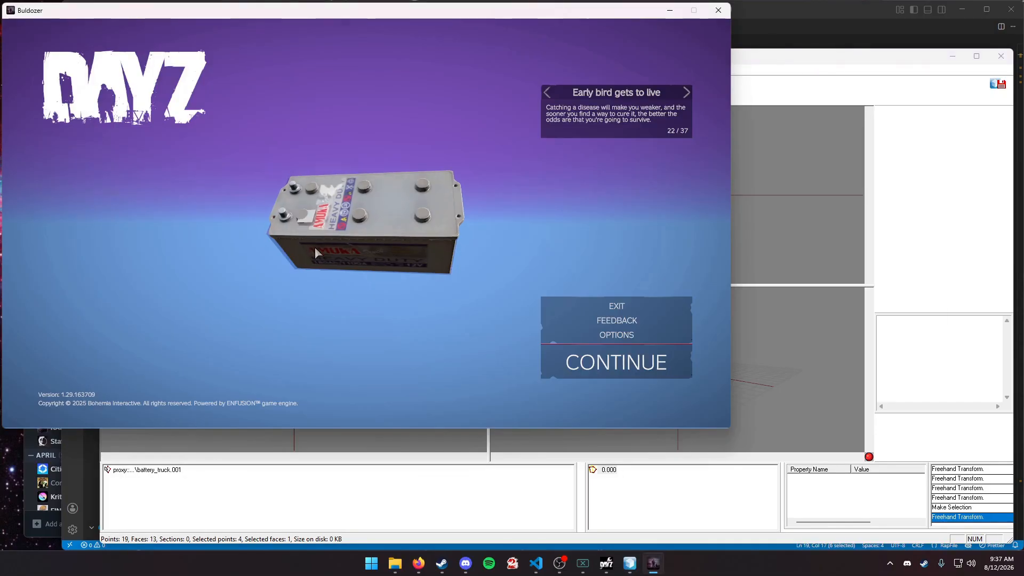
pyautogui.press('Escape')
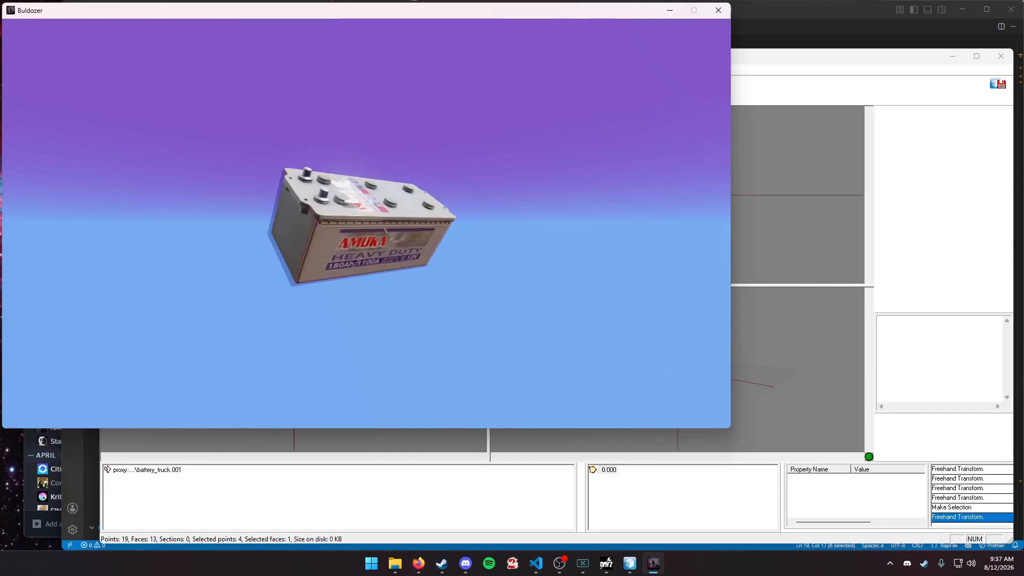
pyautogui.hotkey('alt', 'Tab')
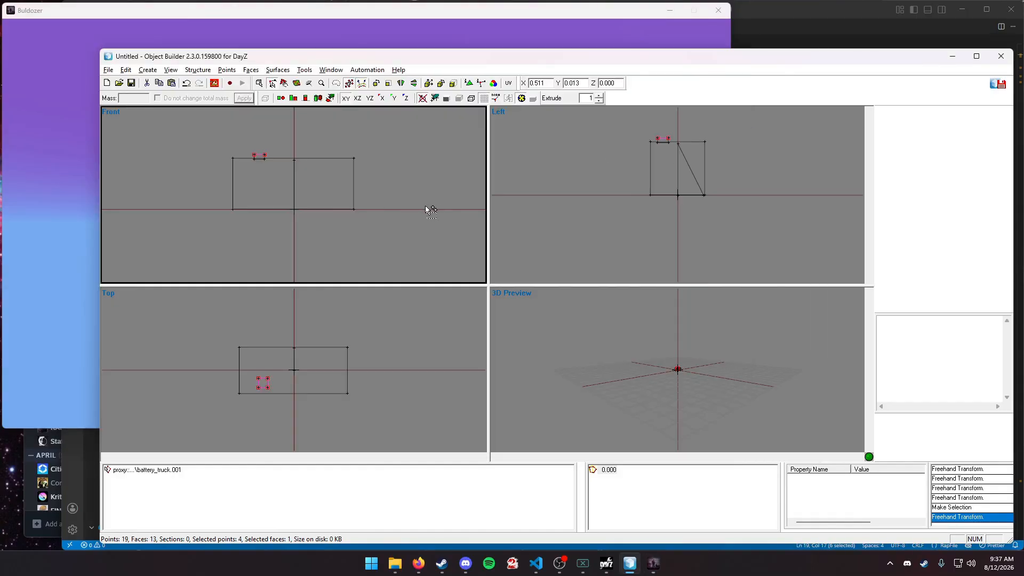
# Deselect the points and examine the box with the small cube in the 3D Preview and in Buldozer.
pyautogui.scroll(1, 368, 183)
pyautogui.scroll(-1, 391, 391)
pyautogui.click(640, 385)
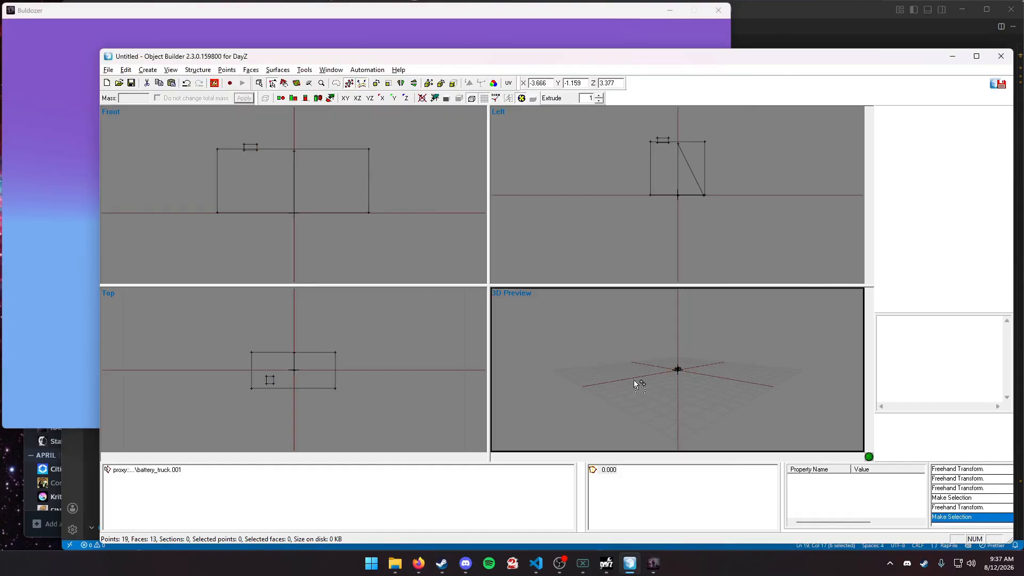
pyautogui.scroll(10, 668, 371)
pyautogui.scroll(-3, 664, 373)
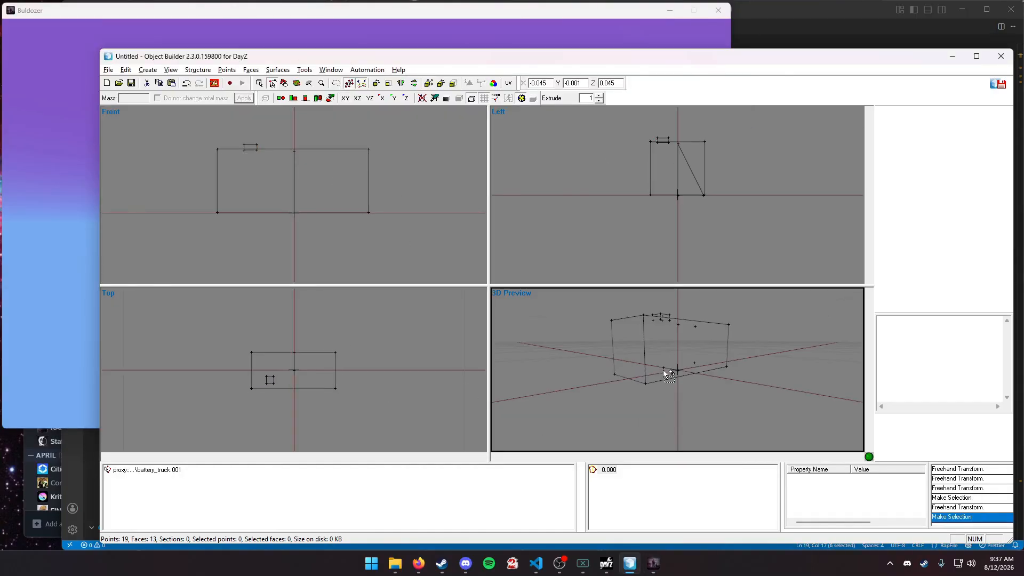
pyautogui.scroll(-3, 667, 373)
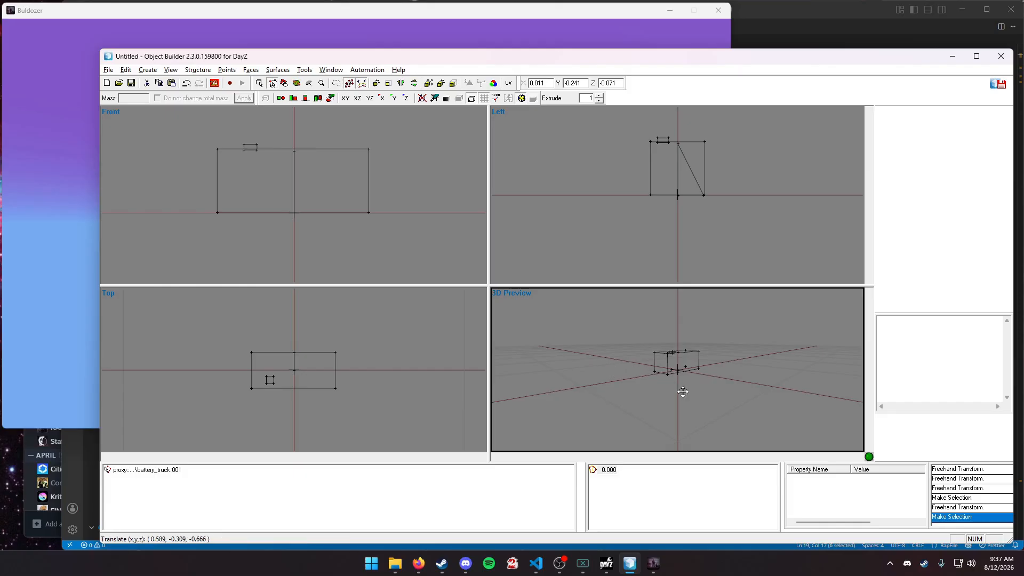
pyautogui.click(68, 261)
pyautogui.press('Escape')
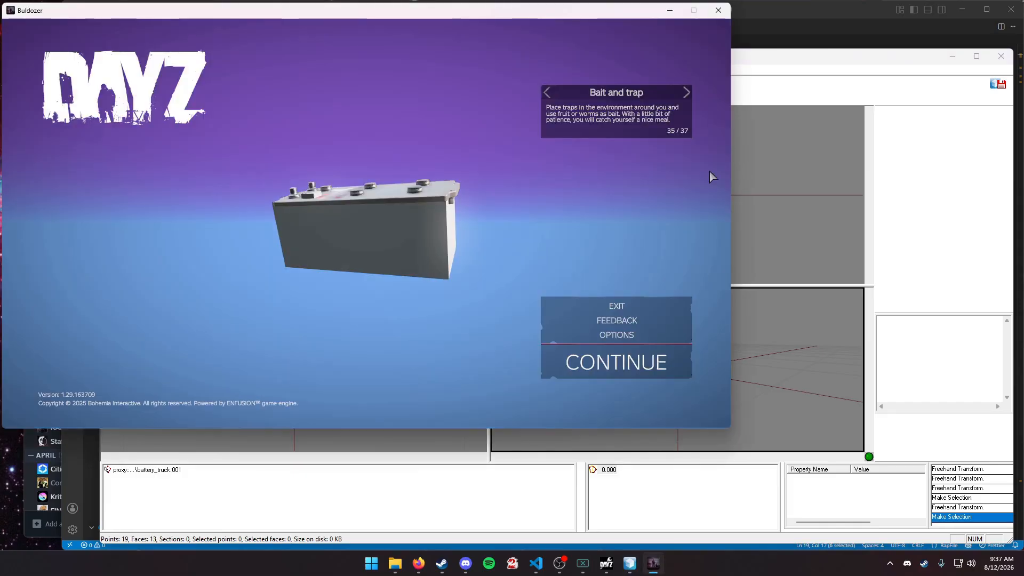
# Rename the battery_truck proxy to \DZ\gear\food\carp_live and view the new reference model in Buldozer.
pyautogui.click(794, 173)
pyautogui.click(236, 154)
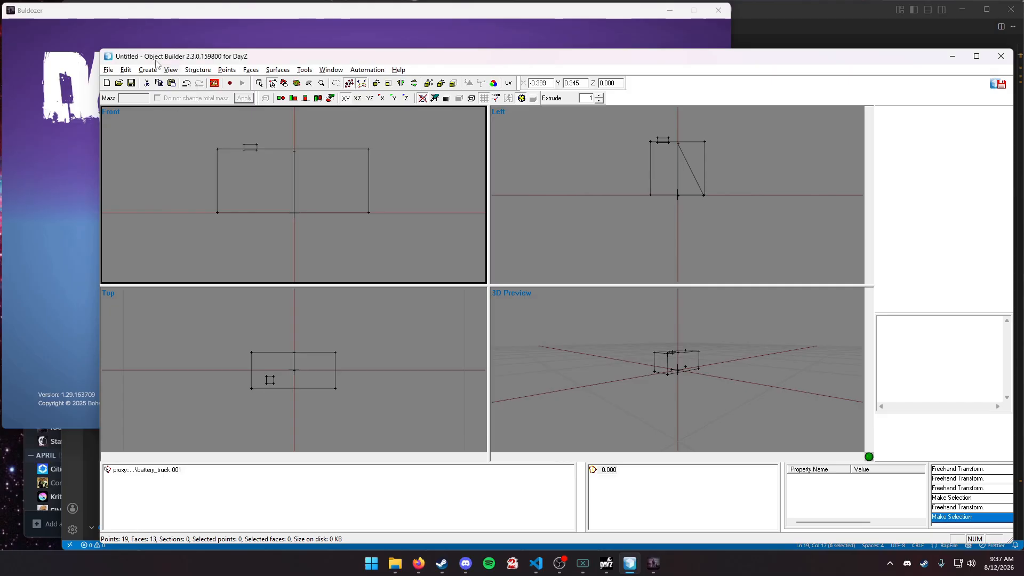
pyautogui.click(107, 70)
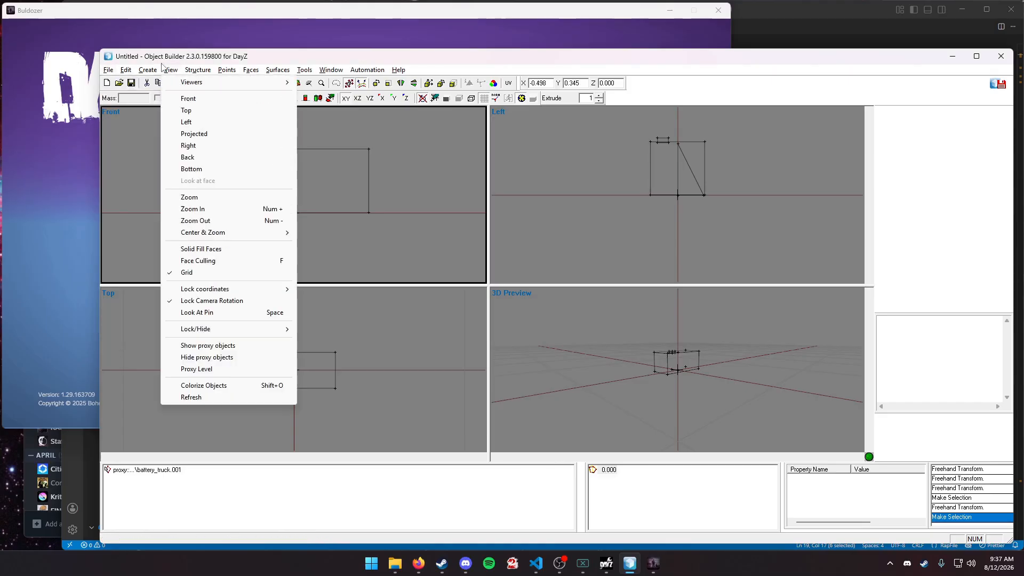
pyautogui.click(242, 389)
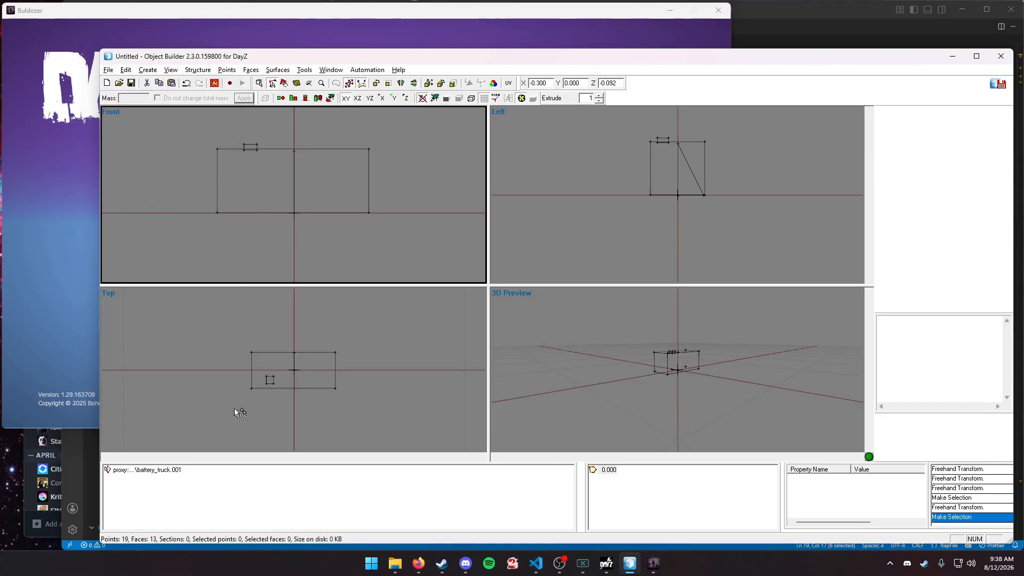
pyautogui.rightClick(153, 469)
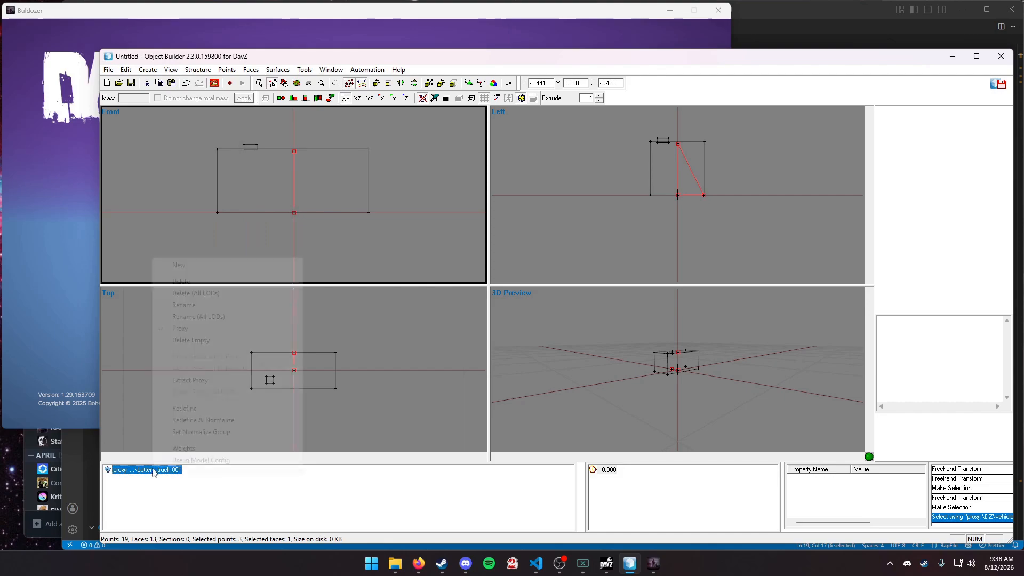
pyautogui.click(184, 304)
pyautogui.click(259, 289)
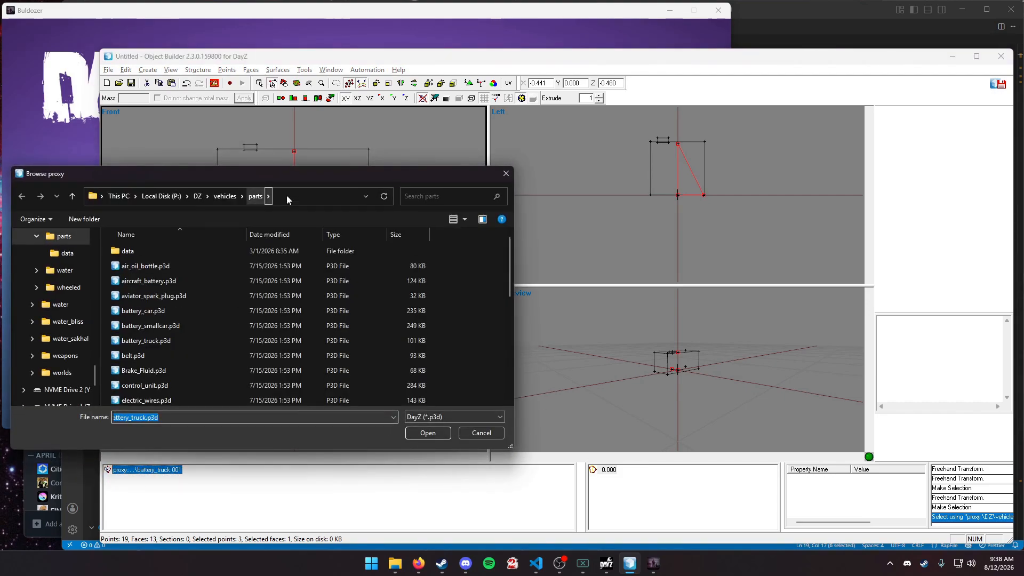
pyautogui.click(197, 195)
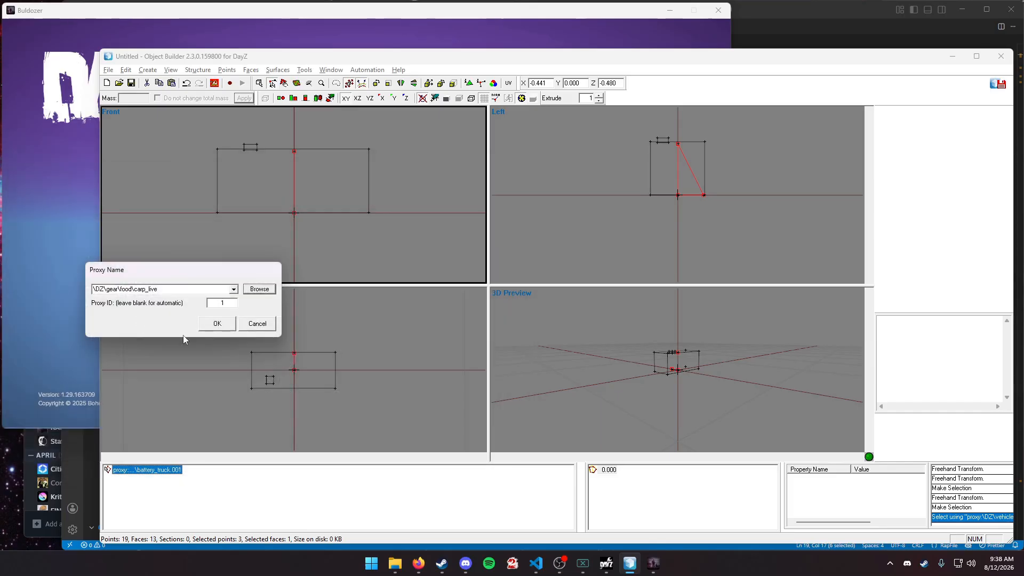
pyautogui.click(215, 324)
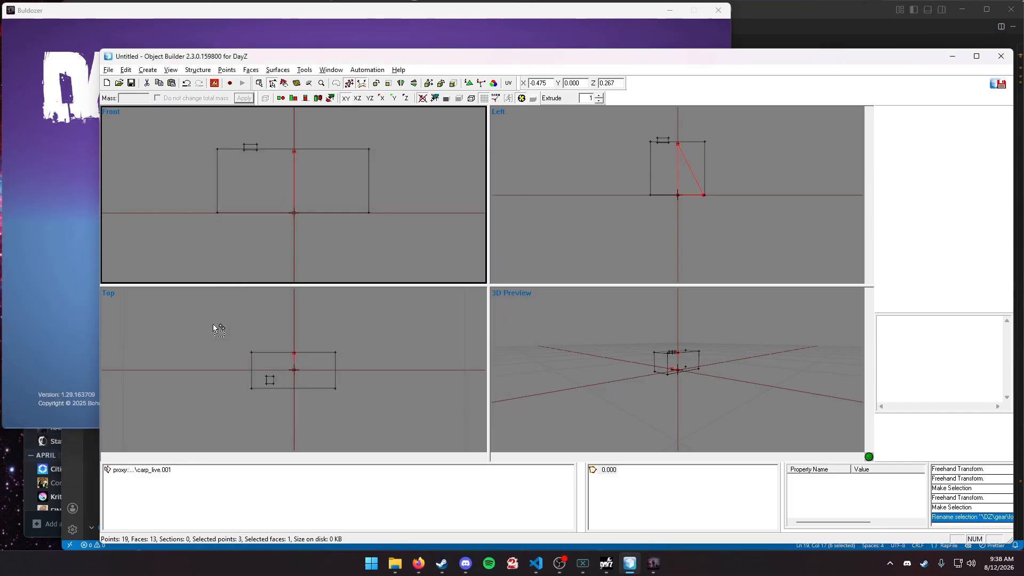
pyautogui.click(204, 29)
pyautogui.click(623, 376)
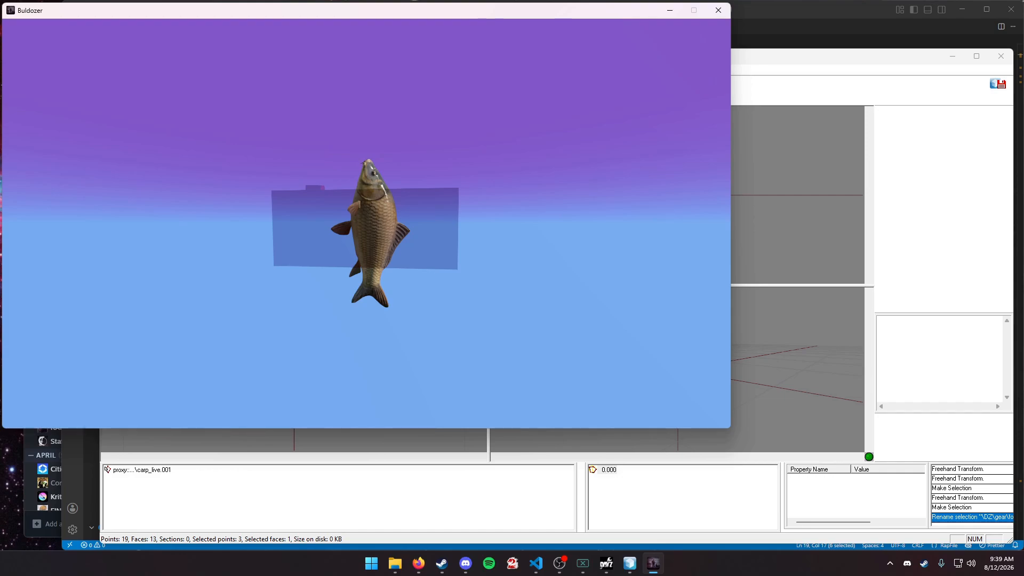
# Switch to Visual Studio Code, search for "class carp" and examine rotationFlags in the Carp class of the DZ\gear\food config.cpp.
pyautogui.hotkey('alt', 'Tab')
pyautogui.hotkey('alt', 'Tab')
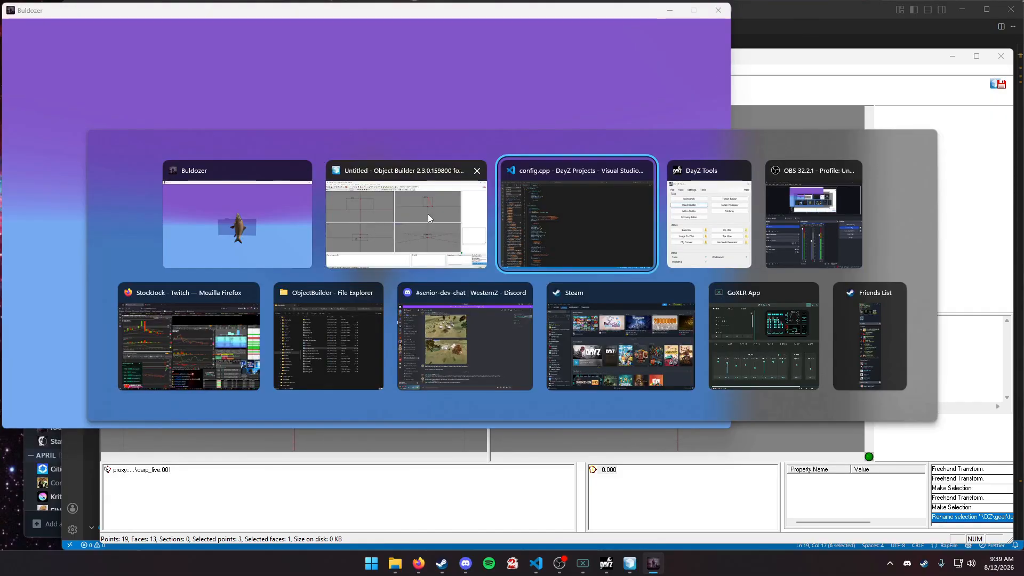
pyautogui.hotkey('ctrl', 'shift', 'f')
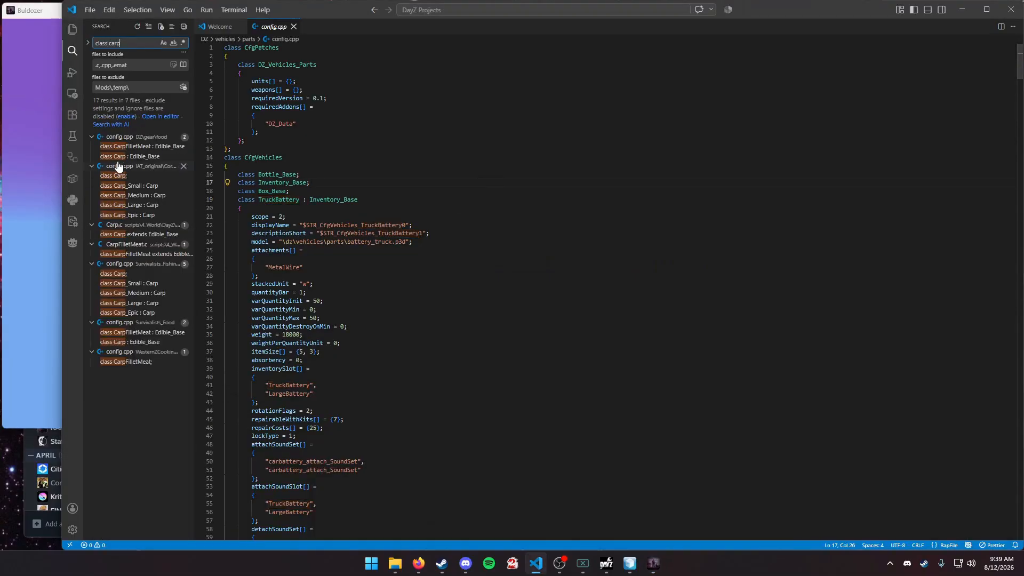
pyautogui.click(118, 157)
pyautogui.scroll(-3, 300, 350)
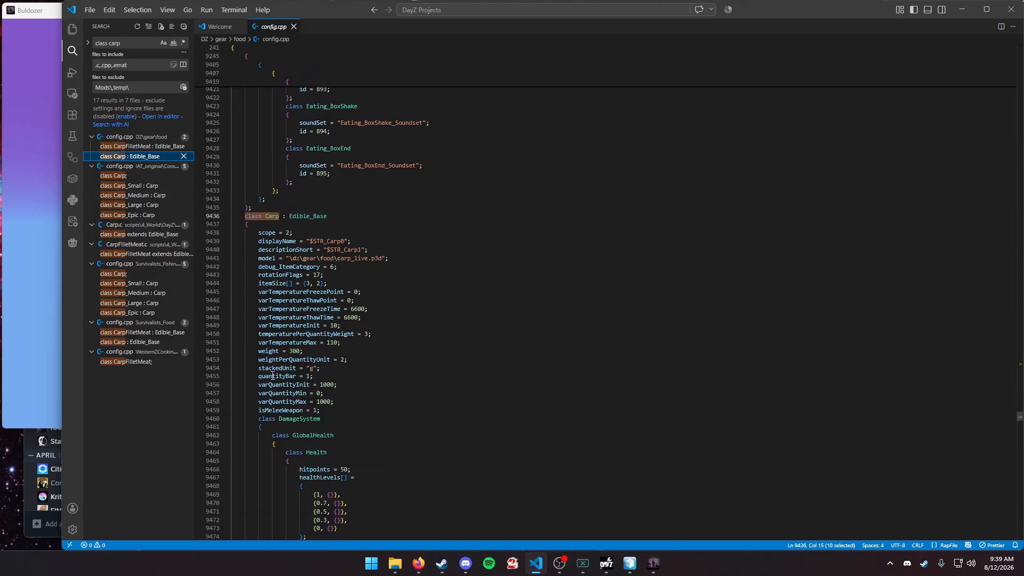
pyautogui.doubleClick(269, 275)
pyautogui.moveTo(340, 273); pyautogui.dragTo(247, 274)
# Compare the carp's orientation in Buldozer with the rotationFlags entry of the Carp class.
pyautogui.hotkey('alt', 'Tab')
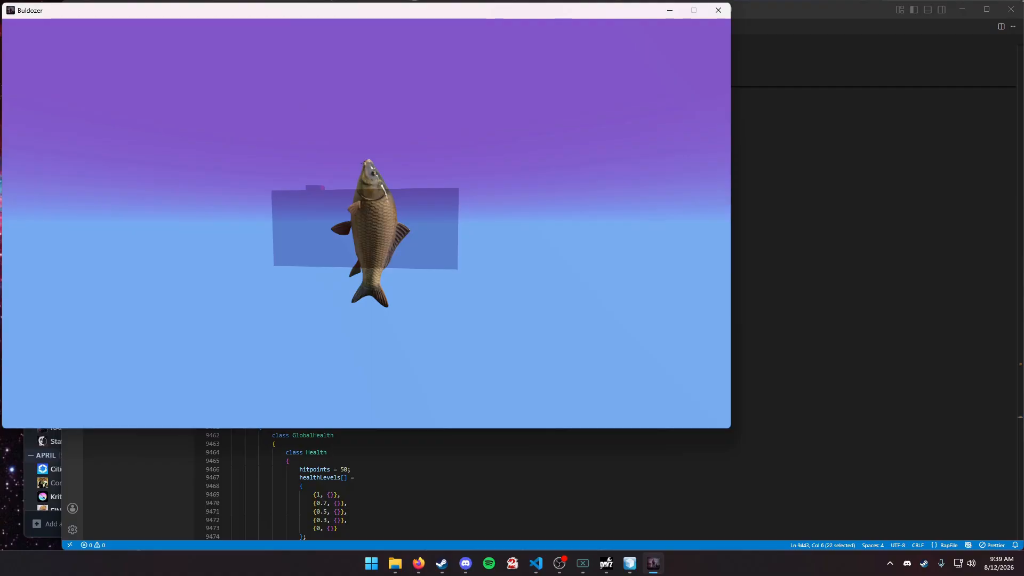
pyautogui.press('Escape')
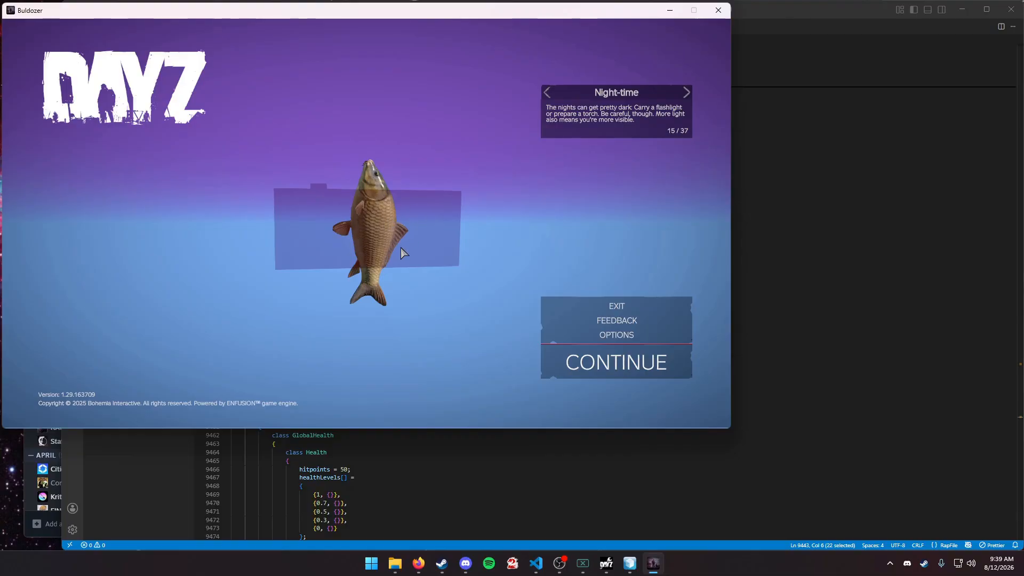
pyautogui.click(384, 470)
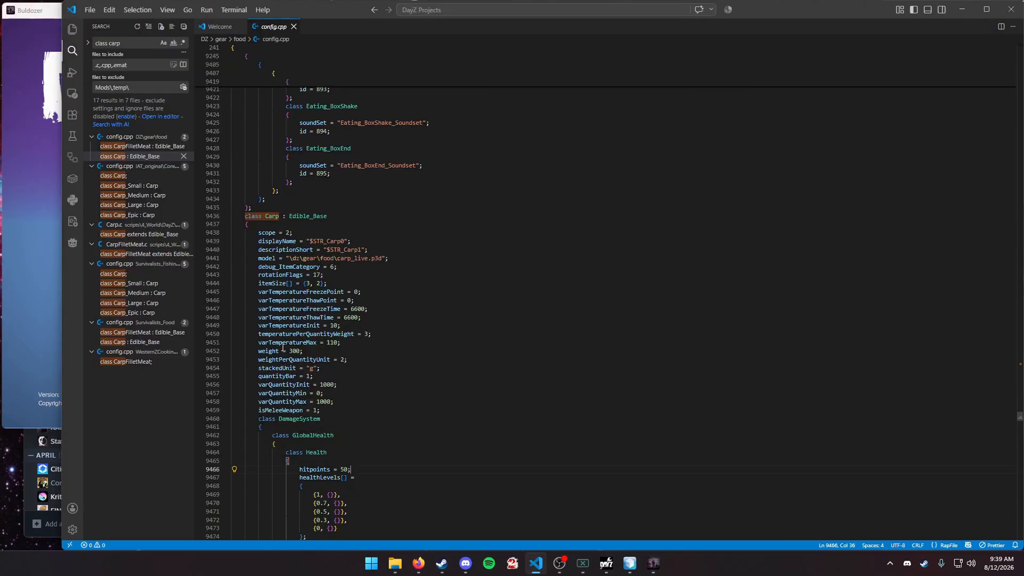
pyautogui.doubleClick(283, 275)
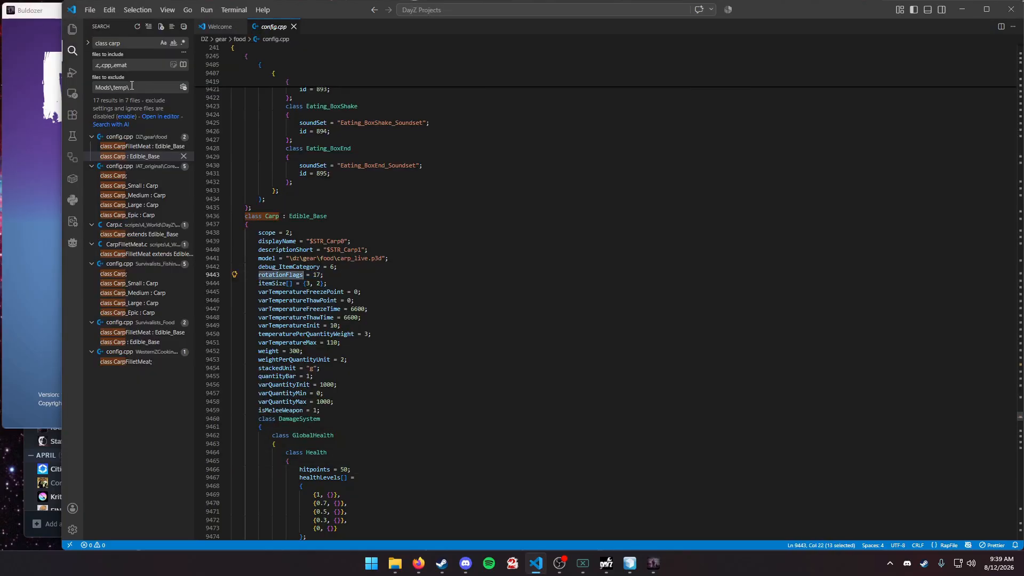
pyautogui.click(46, 141)
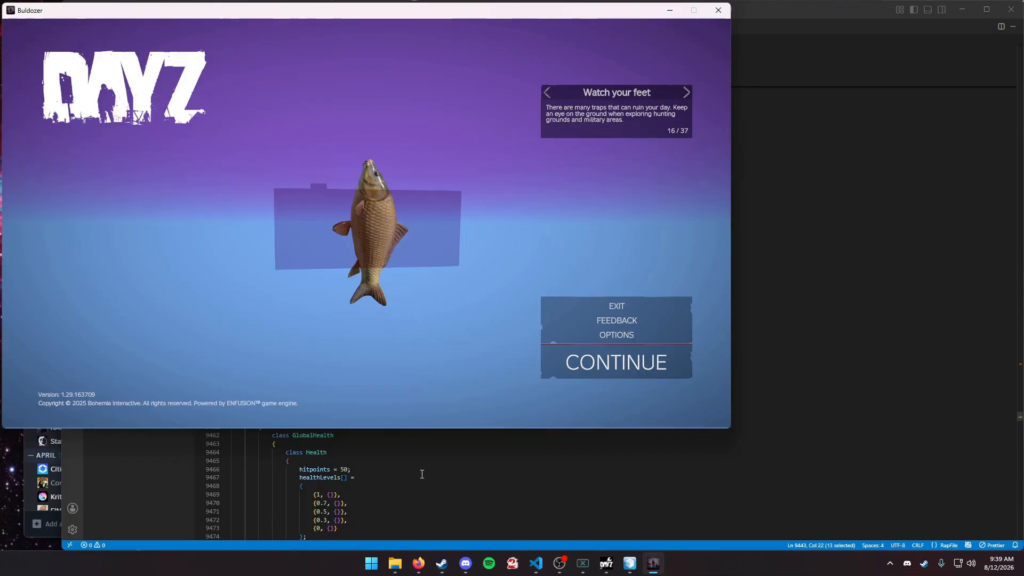
# Switch back to Object Builder and delete the small cube on top of the box.
pyautogui.moveTo(626, 569)
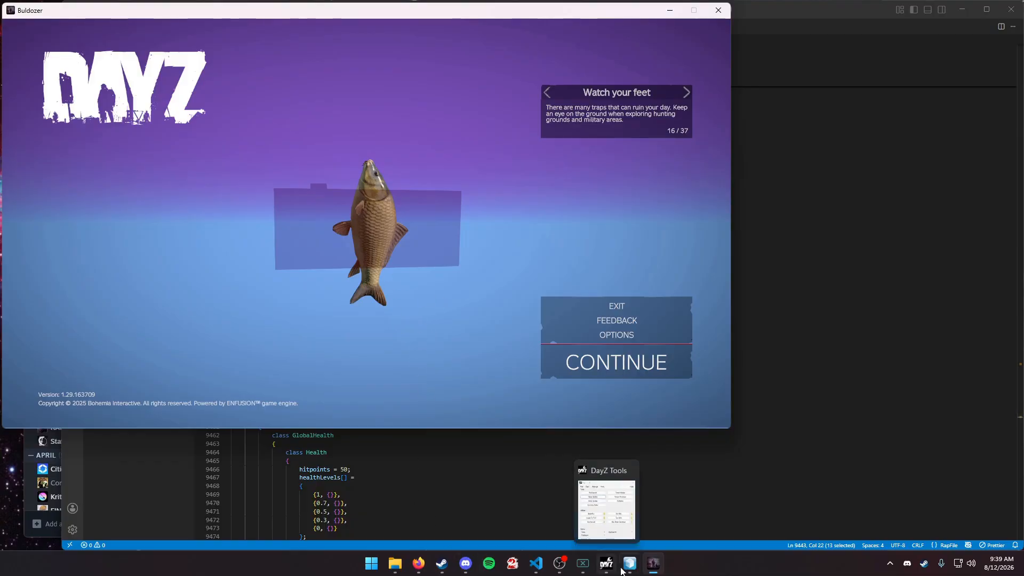
pyautogui.click(634, 561)
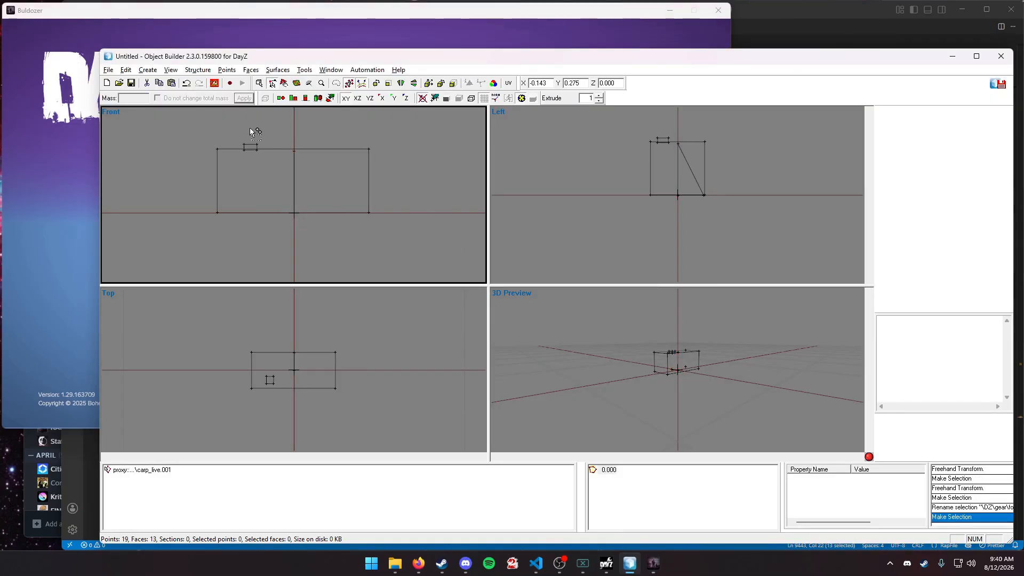
pyautogui.moveTo(238, 132); pyautogui.dragTo(277, 162)
pyautogui.press('Delete')
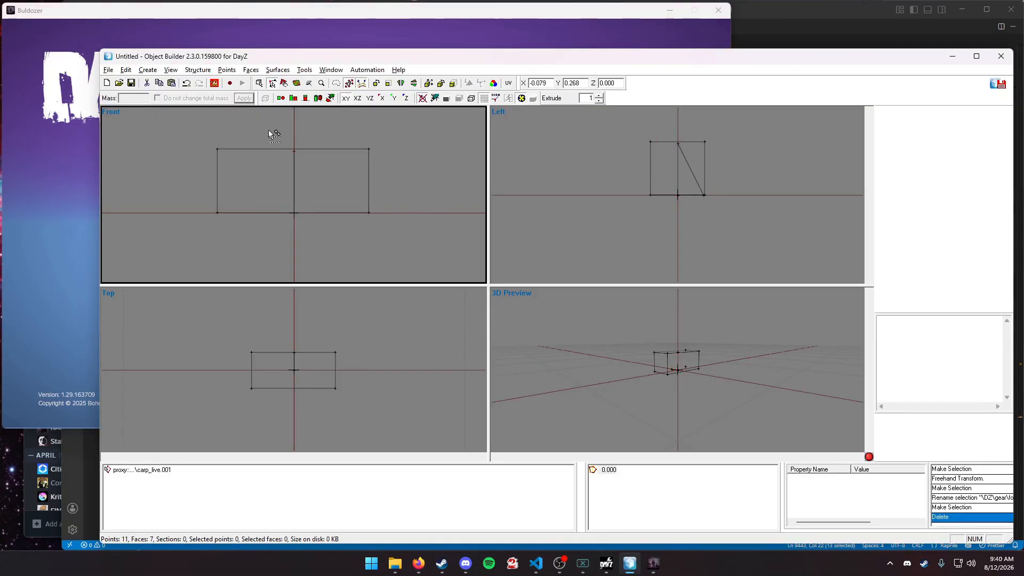
# Move both side faces of the large box inward in the Front view and compare its width with the carp in Buldozer.
pyautogui.moveTo(189, 121); pyautogui.dragTo(243, 236)
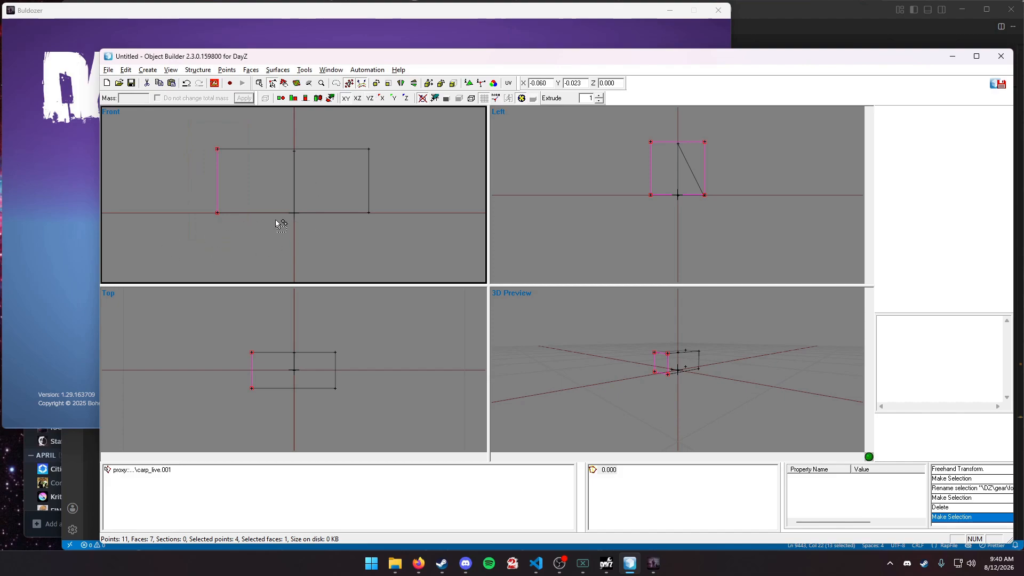
pyautogui.scroll(-1, 319, 220)
pyautogui.click(96, 194)
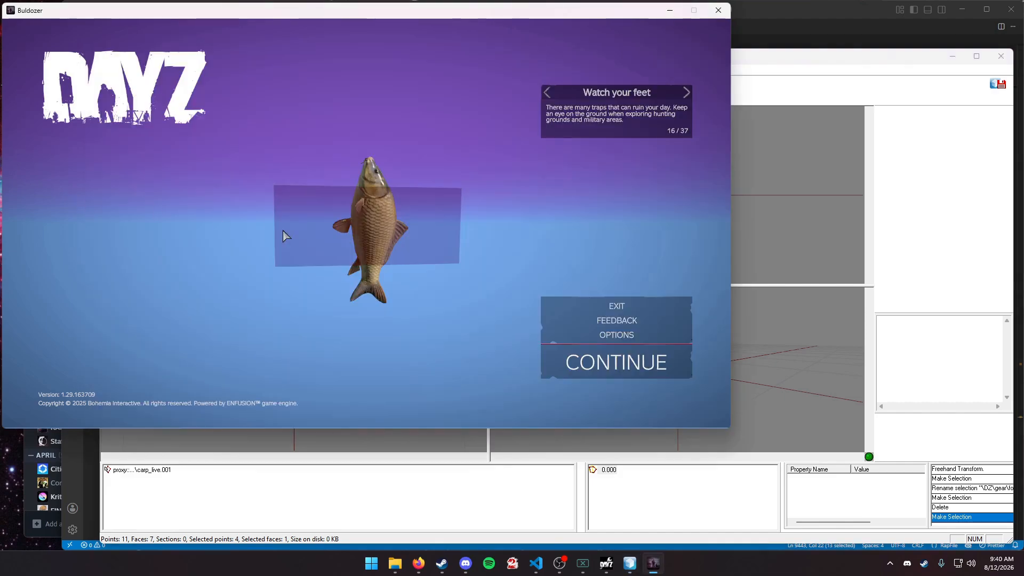
pyautogui.click(350, 250)
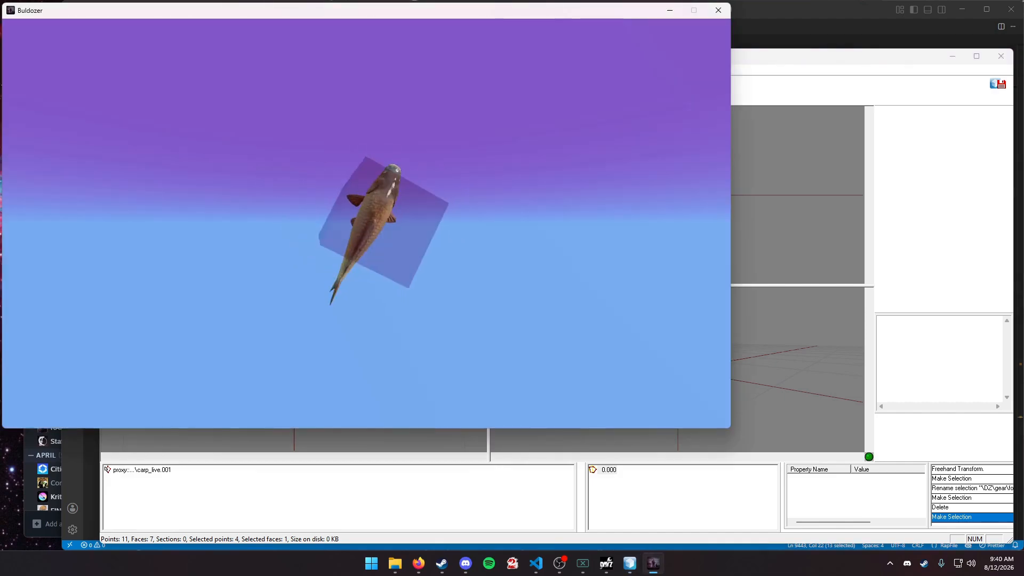
pyautogui.hotkey('alt', 'Tab')
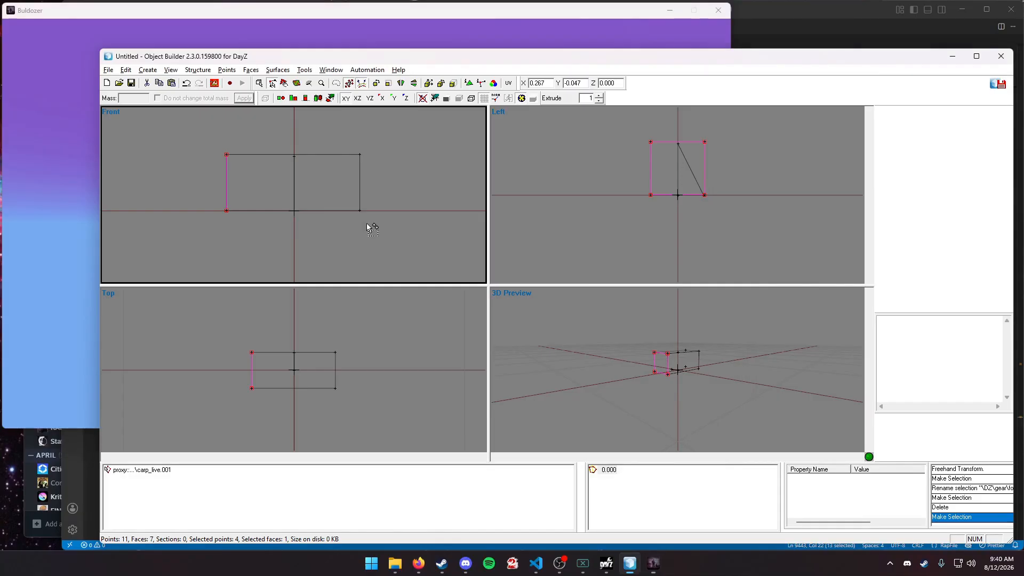
pyautogui.moveTo(251, 186); pyautogui.dragTo(295, 187, button='right')
pyautogui.moveTo(334, 145); pyautogui.dragTo(398, 262)
pyautogui.moveTo(386, 243); pyautogui.dragTo(344, 237, button='right')
pyautogui.hotkey('alt', 'Tab')
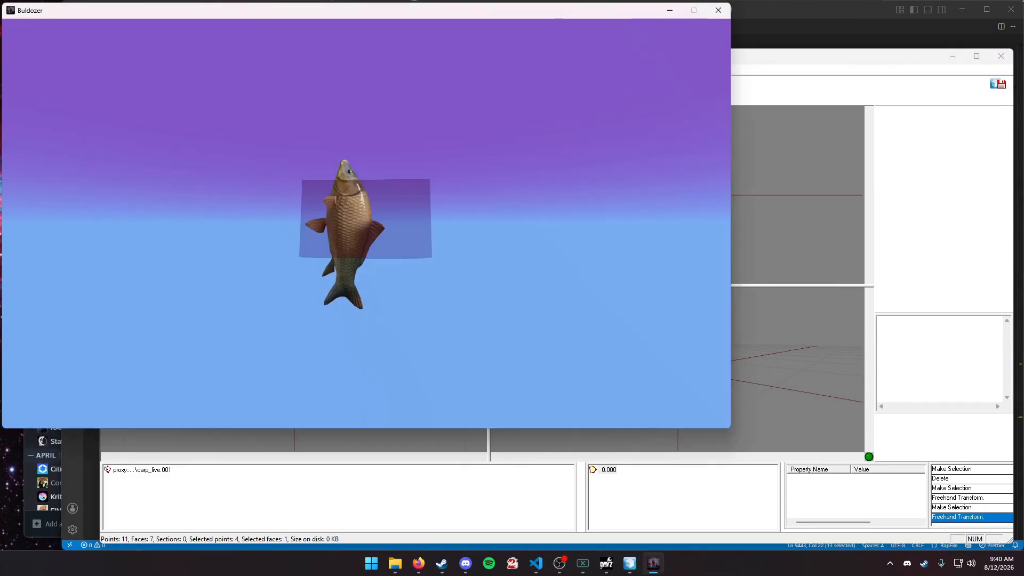
# Narrow the box further in the Front view until its sides enclose the carp's body, checking the fit in Buldozer.
pyautogui.hotkey('alt', 'Tab')
pyautogui.moveTo(254, 134); pyautogui.dragTo(278, 230)
pyautogui.moveTo(286, 231); pyautogui.dragTo(300, 231, button='right')
pyautogui.moveTo(308, 155); pyautogui.dragTo(336, 221, button='right')
pyautogui.hotkey('alt', 'Tab')
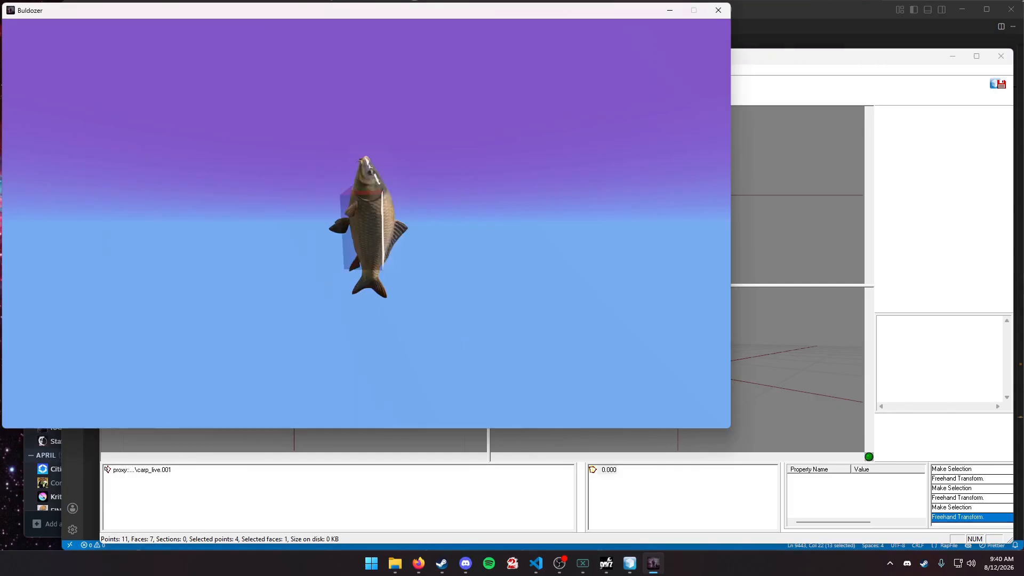
pyautogui.hotkey('alt', 'Tab')
pyautogui.moveTo(350, 193); pyautogui.dragTo(345, 193, button='right')
pyautogui.hotkey('alt', 'Tab')
pyautogui.hotkey('alt', 'Tab')
# Raise the box's top points in the Front view to the height of the carp's head, checking in Buldozer.
pyautogui.moveTo(259, 146); pyautogui.dragTo(343, 159)
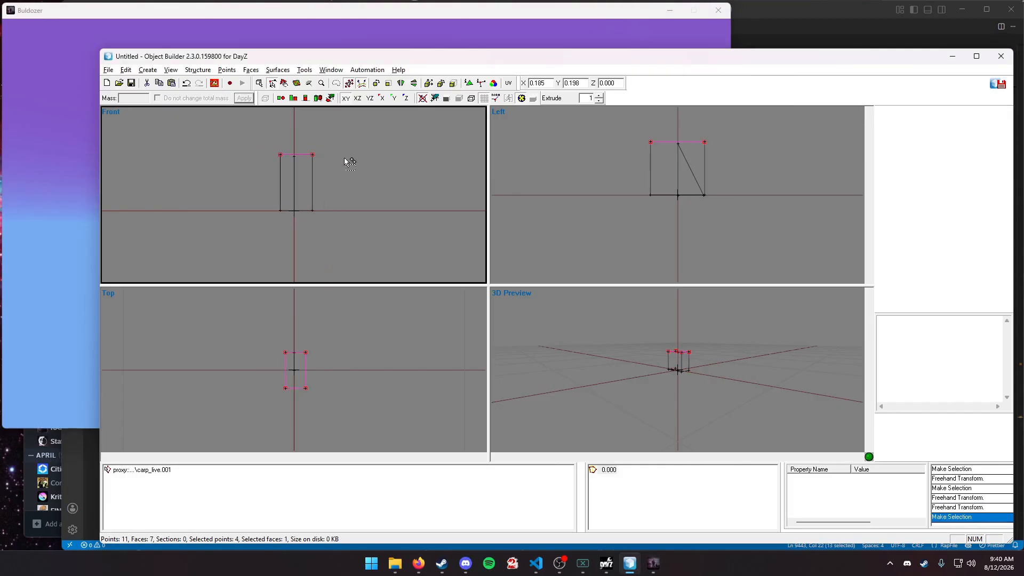
pyautogui.moveTo(344, 160); pyautogui.dragTo(343, 151, button='right')
pyautogui.hotkey('alt', 'Tab')
pyautogui.hotkey('alt', 'Tab')
pyautogui.hotkey('alt', 'Tab')
pyautogui.moveTo(366, 225); pyautogui.dragTo(362, 219, button='right')
pyautogui.hotkey('alt', 'Tab')
pyautogui.hotkey('alt', 'Tab')
pyautogui.hotkey('alt', 'Tab')
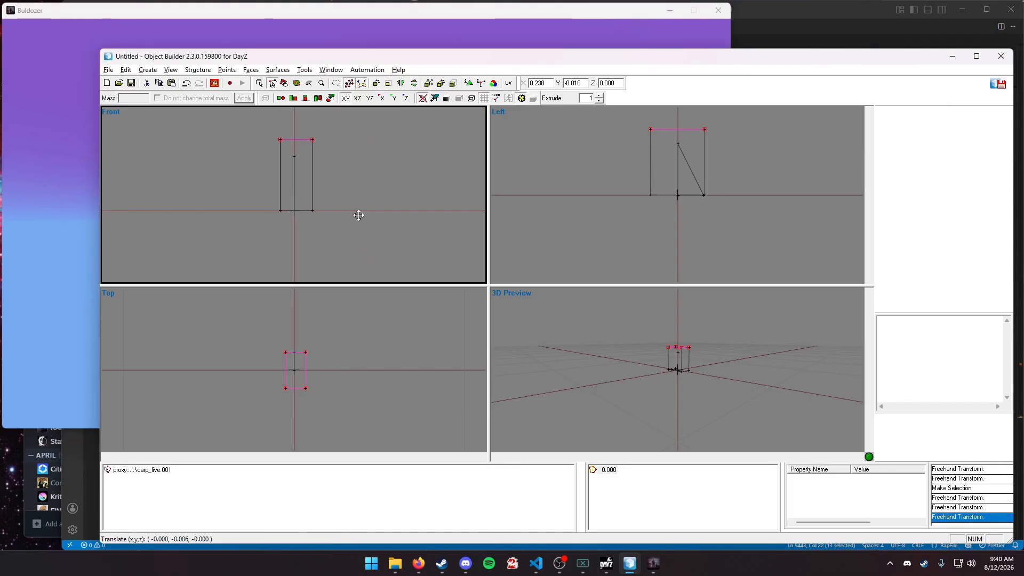
pyautogui.click(263, 208)
pyautogui.hotkey('alt', 'Tab')
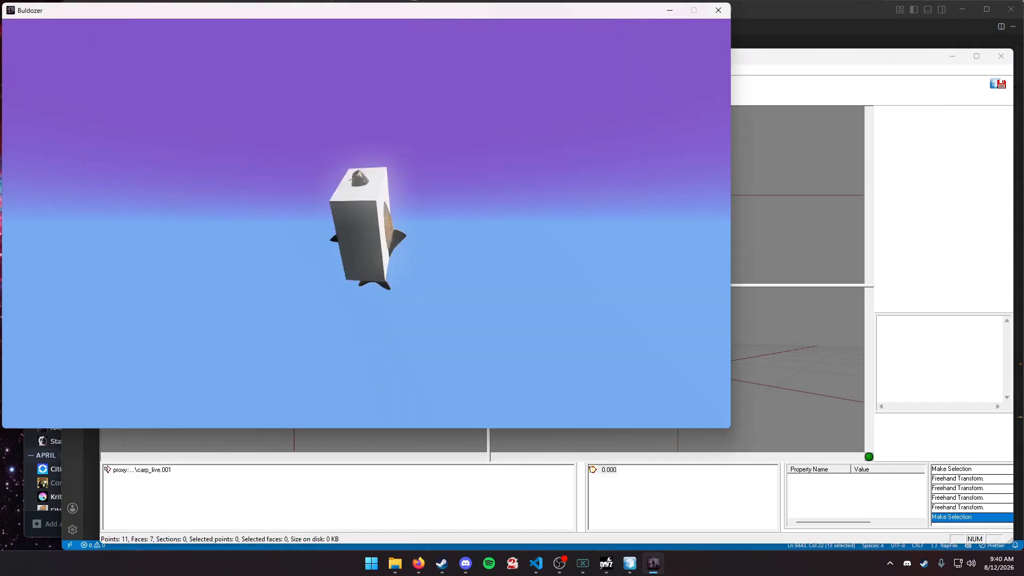
# Lower the box's bottom points in the Front view to cover the carp's tail and check the fit in Buldozer.
pyautogui.hotkey('alt', 'Tab')
pyautogui.moveTo(266, 125); pyautogui.dragTo(333, 140)
pyautogui.moveTo(274, 201); pyautogui.dragTo(334, 222)
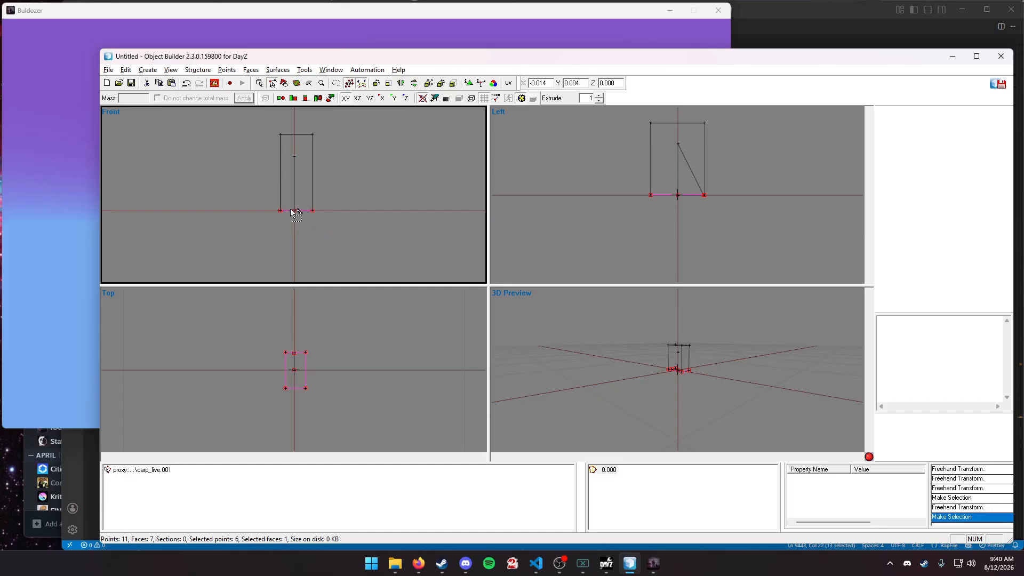
pyautogui.moveTo(293, 210)
pyautogui.mouseDown(button='right')
pyautogui.moveTo(307, 222)
pyautogui.moveTo(297, 248)
pyautogui.mouseUp(button='right')
pyautogui.hotkey('alt', 'Tab')
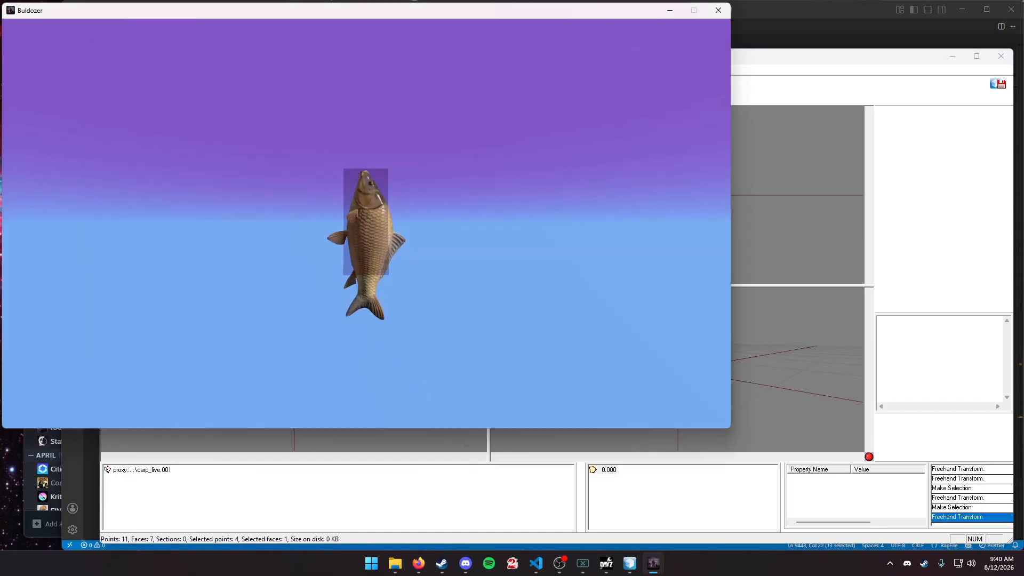
pyautogui.hotkey('alt', 'Tab')
pyautogui.hotkey('alt', 'Tab')
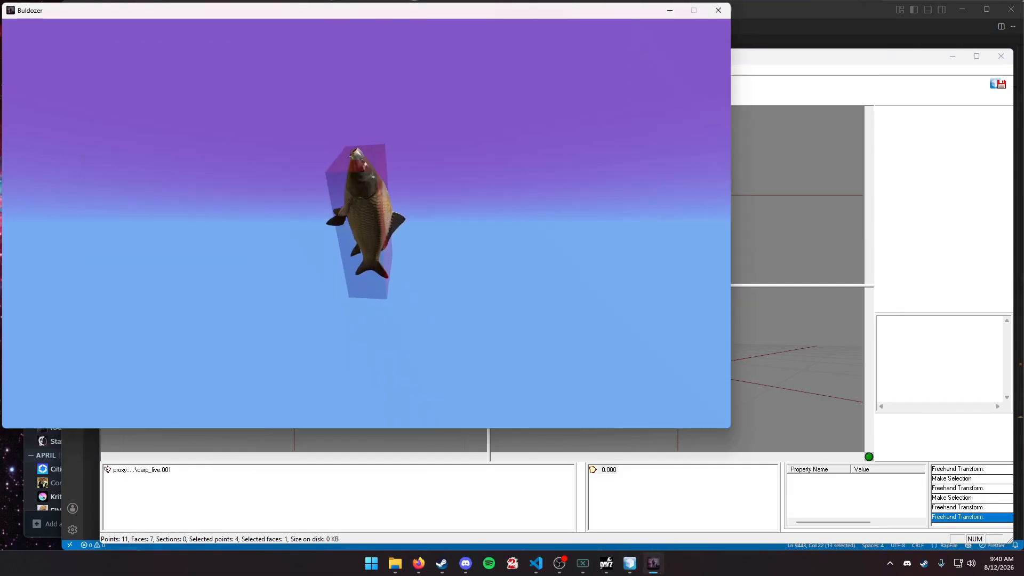
# Move both side faces of the box inward in the Left view and compare its depth with the carp in Buldozer.
pyautogui.hotkey('alt', 'Tab')
pyautogui.click(640, 130)
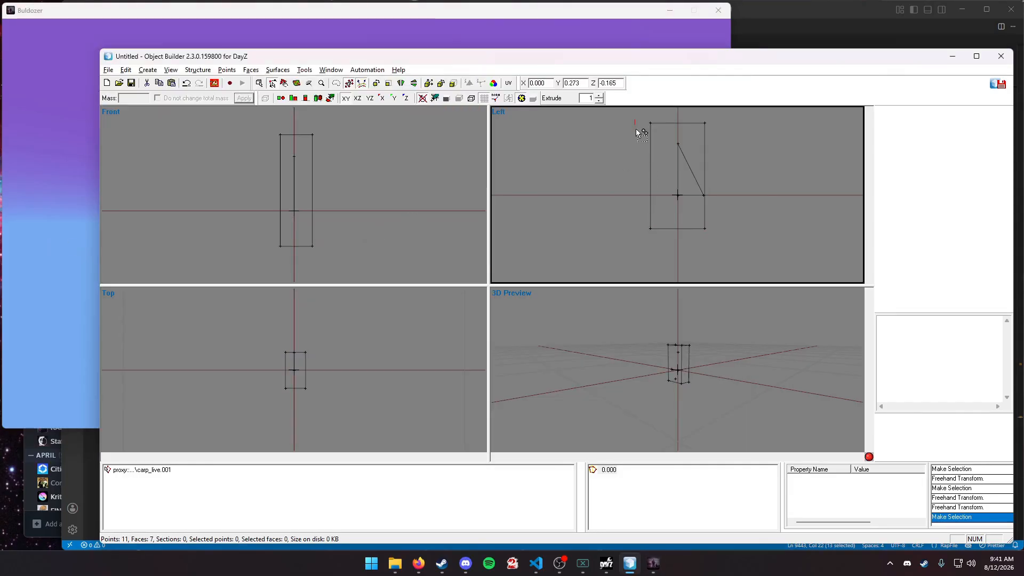
pyautogui.moveTo(640, 130); pyautogui.dragTo(660, 247)
pyautogui.moveTo(674, 243); pyautogui.dragTo(674, 244, button='right')
pyautogui.moveTo(658, 170); pyautogui.dragTo(661, 172, button='right')
pyautogui.moveTo(693, 114); pyautogui.dragTo(720, 231)
pyautogui.moveTo(720, 232); pyautogui.dragTo(723, 228, button='right')
pyautogui.hotkey('alt', 'Tab')
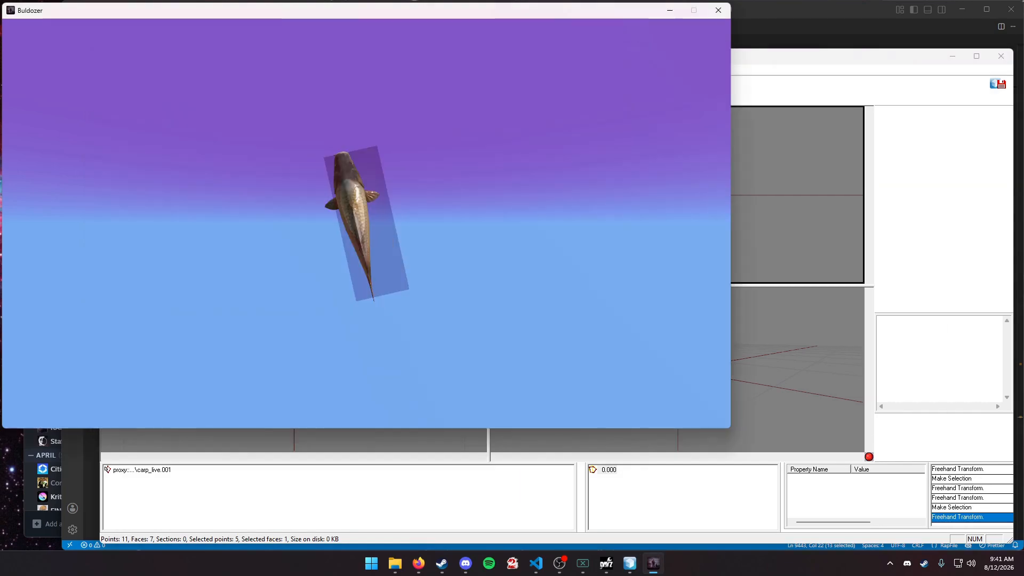
# Reduce the box's depth further in the Left view to match the carp's body, checking the fit in Buldozer.
pyautogui.hotkey('alt', 'Tab')
pyautogui.moveTo(571, 213)
pyautogui.mouseDown(button='right')
pyautogui.moveTo(585, 216)
pyautogui.moveTo(574, 217)
pyautogui.mouseUp(button='right')
pyautogui.hotkey('alt', 'Tab')
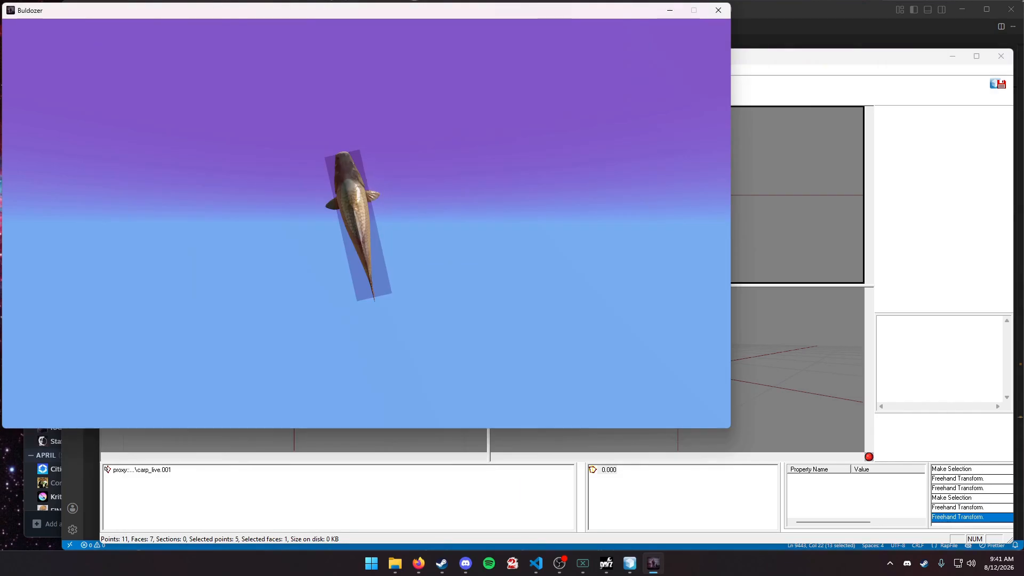
pyautogui.hotkey('alt', 'Tab')
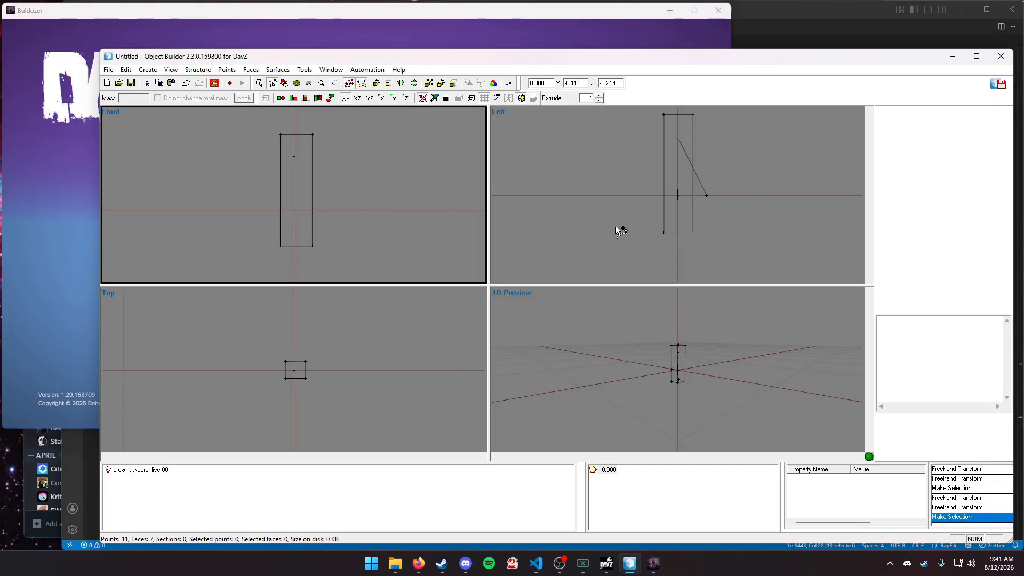
# Examine the fitted box in the 3D Preview and compare it with the carp in Buldozer.
pyautogui.click(334, 185)
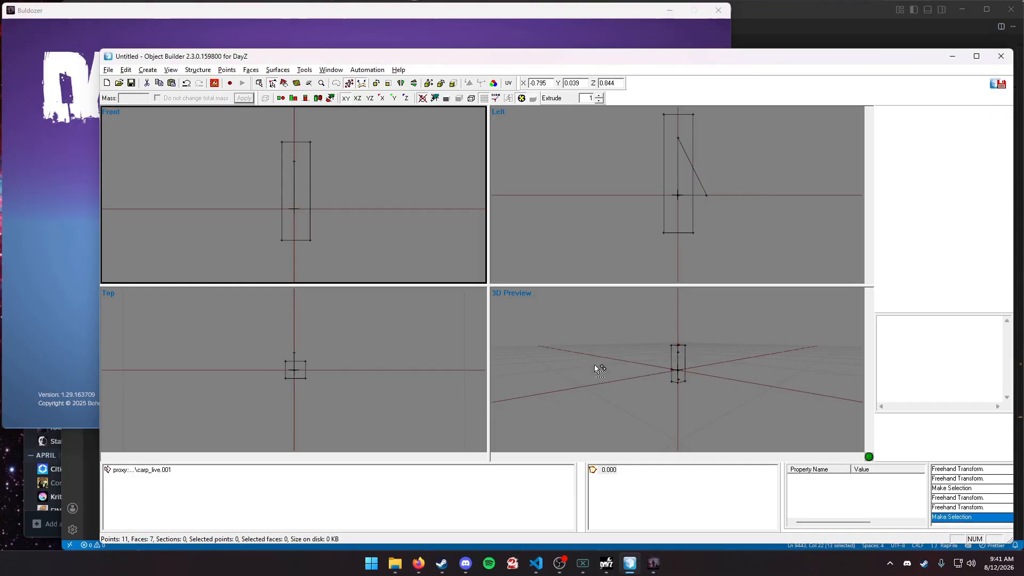
pyautogui.scroll(-5, 694, 358)
pyautogui.scroll(6, 694, 361)
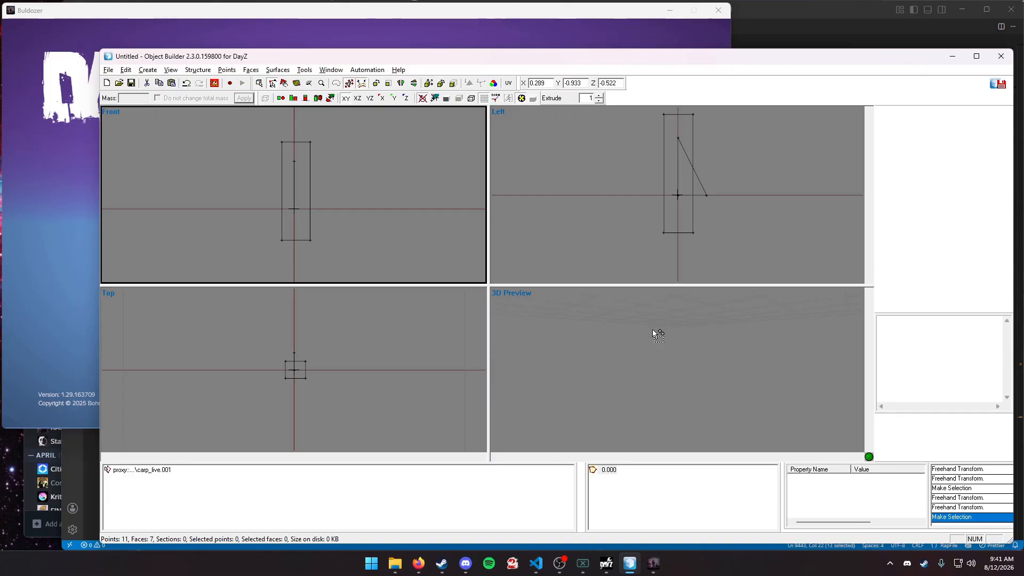
pyautogui.scroll(-6, 671, 355)
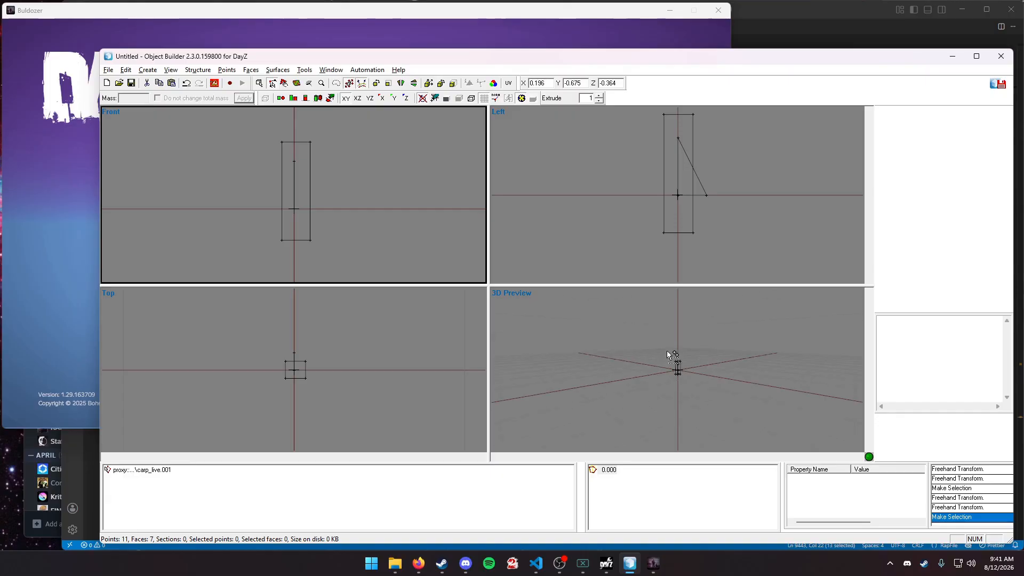
pyautogui.scroll(3, 668, 354)
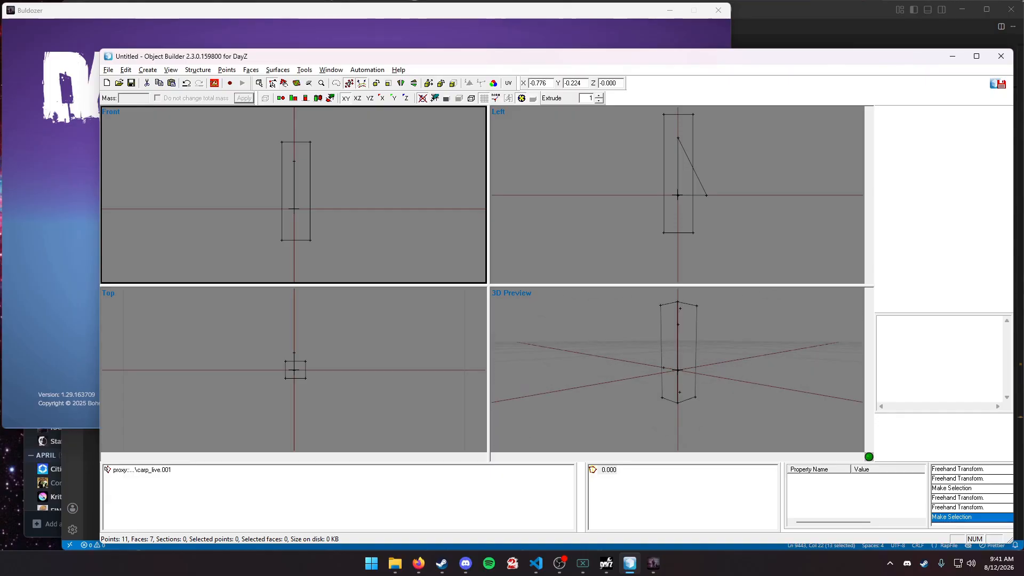
pyautogui.click(49, 186)
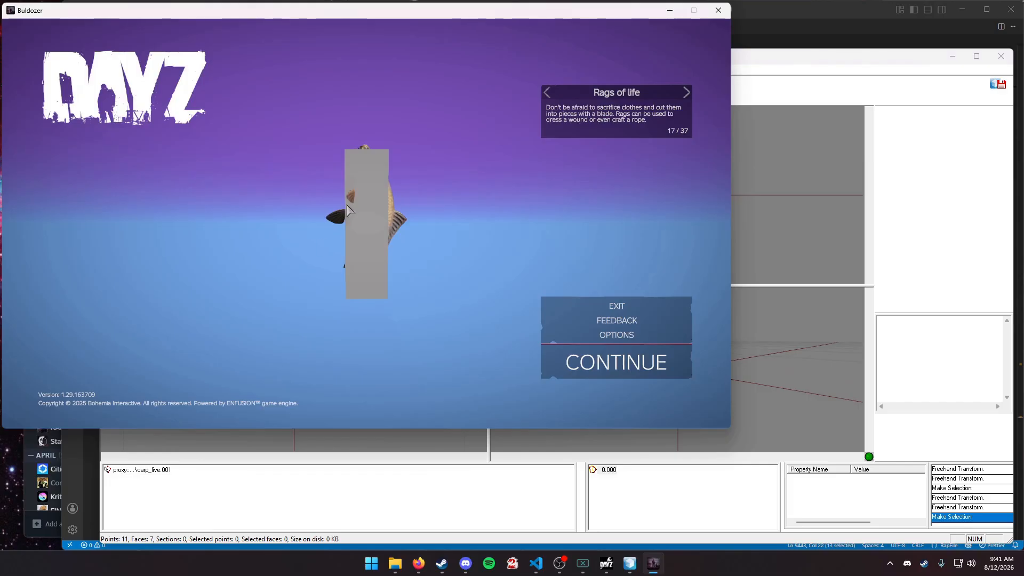
pyautogui.press('Escape')
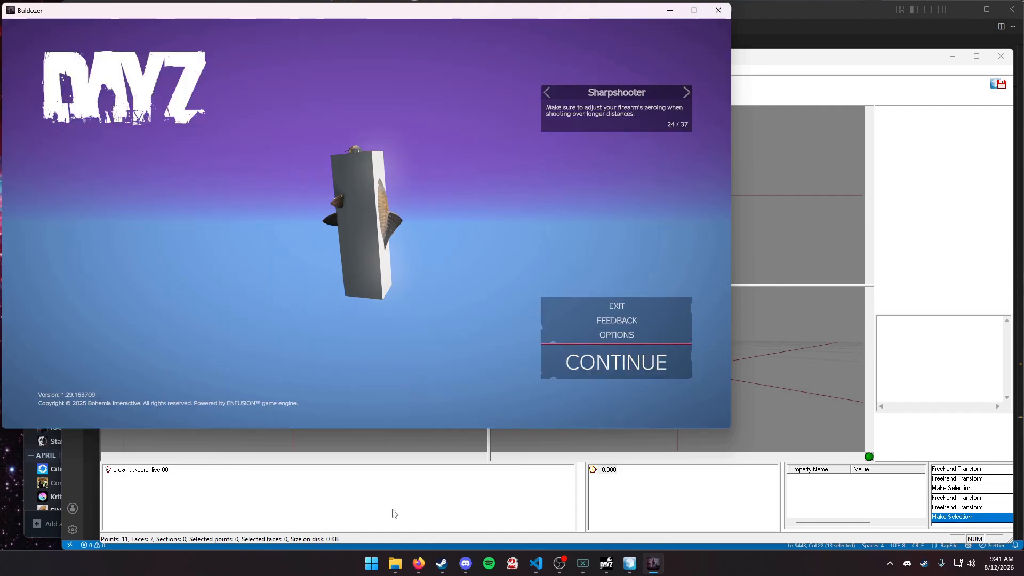
# Rename the carp_live proxy to use the Coffee_table.p3d model from WesternZ_World_assets\AssetPack_1 on drive P.
pyautogui.click(366, 505)
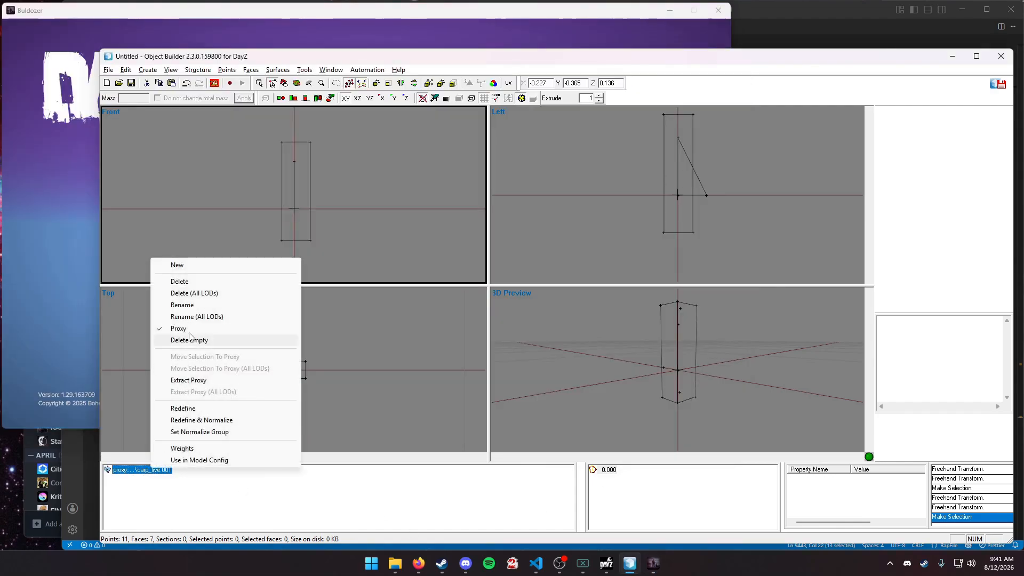
pyautogui.click(177, 305)
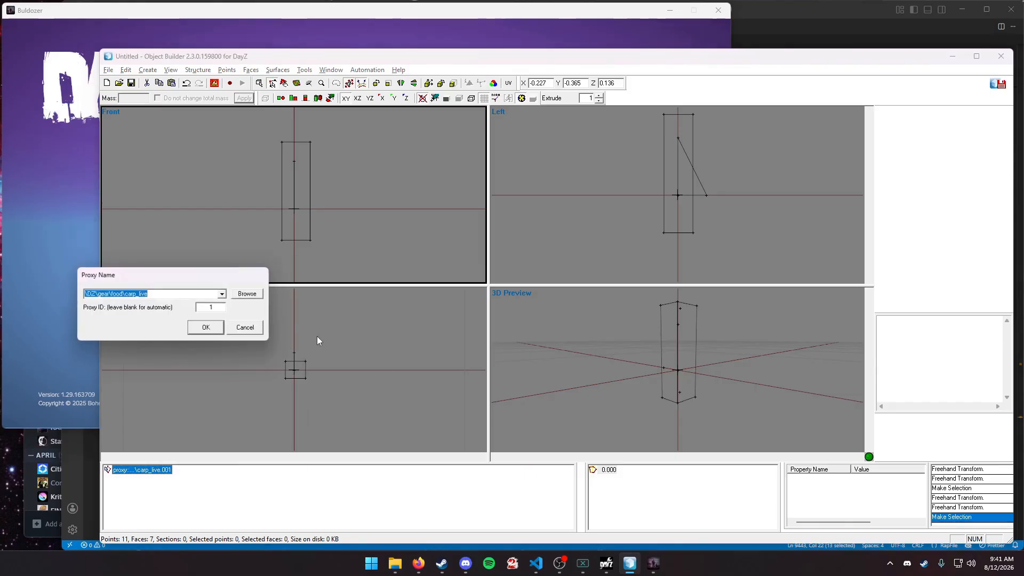
pyautogui.click(244, 292)
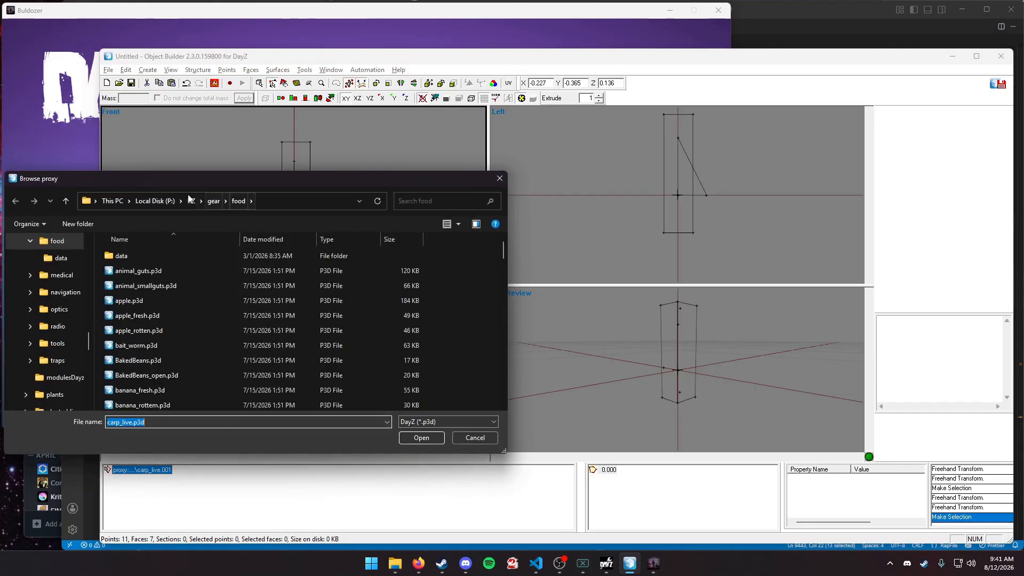
pyautogui.click(155, 200)
pyautogui.scroll(-20, 371, 284)
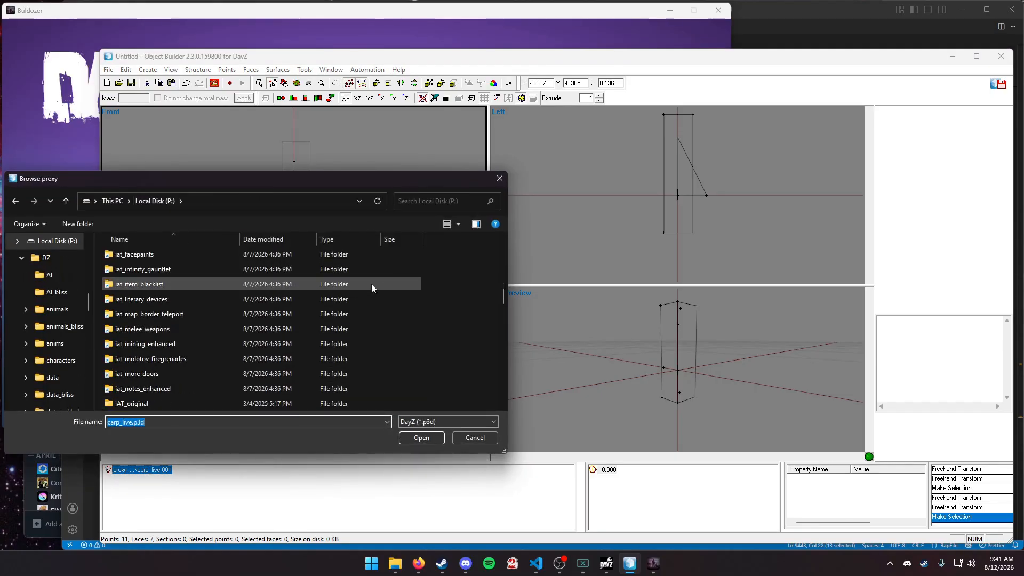
pyautogui.scroll(5, 259, 334)
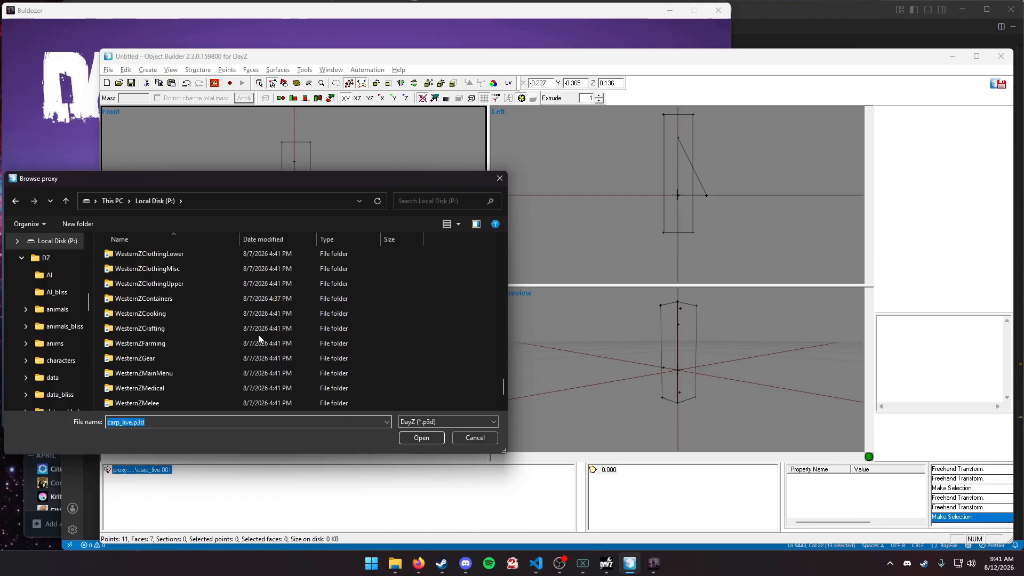
pyautogui.scroll(-2, 240, 329)
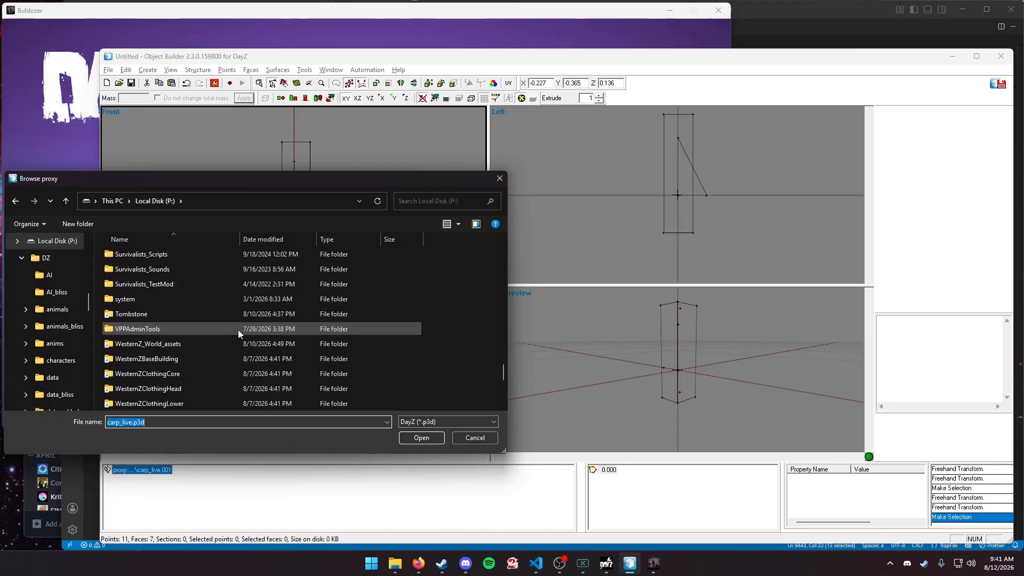
pyautogui.scroll(-2, 149, 330)
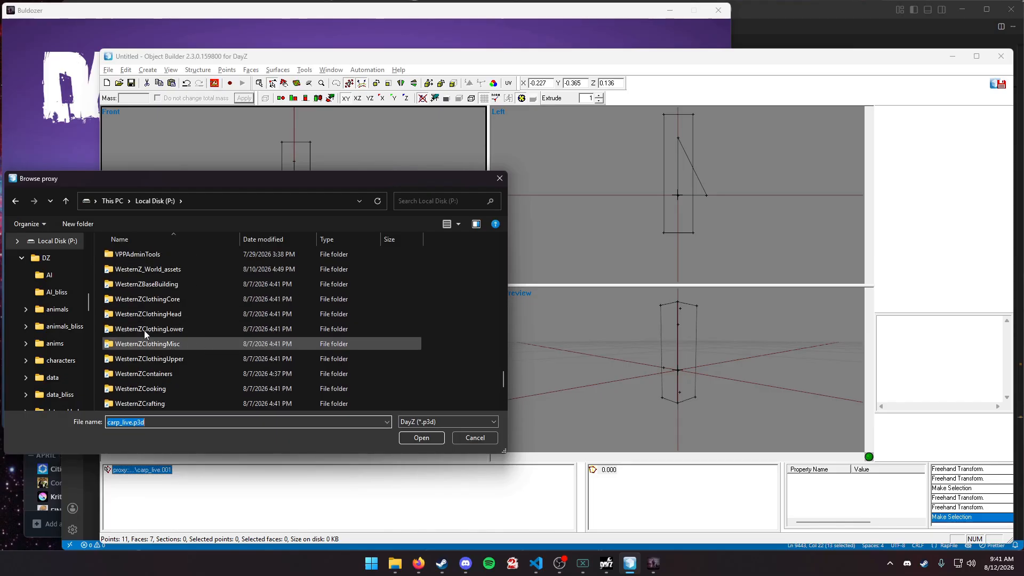
pyautogui.doubleClick(133, 270)
pyautogui.doubleClick(110, 256)
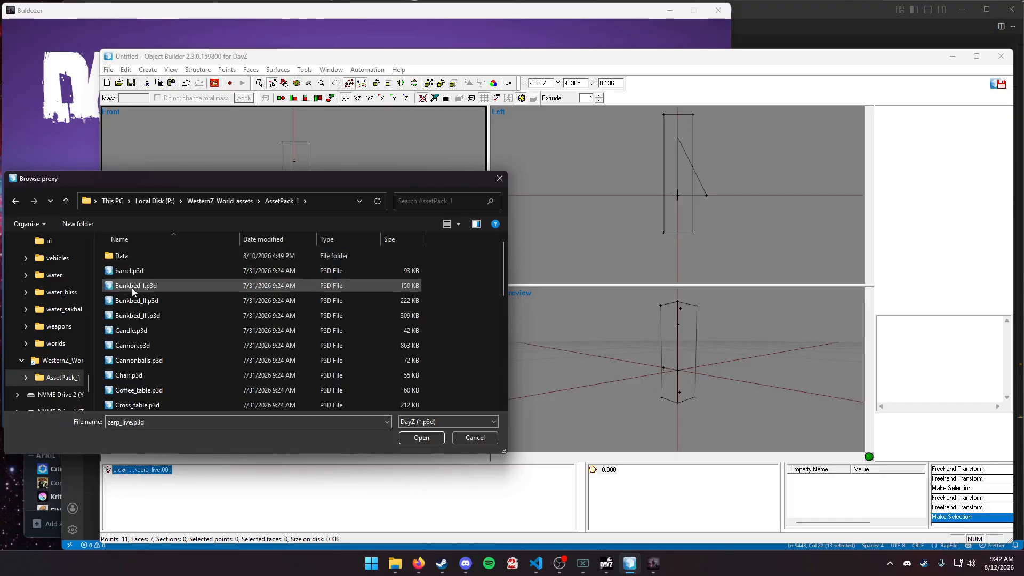
pyautogui.scroll(-1, 131, 345)
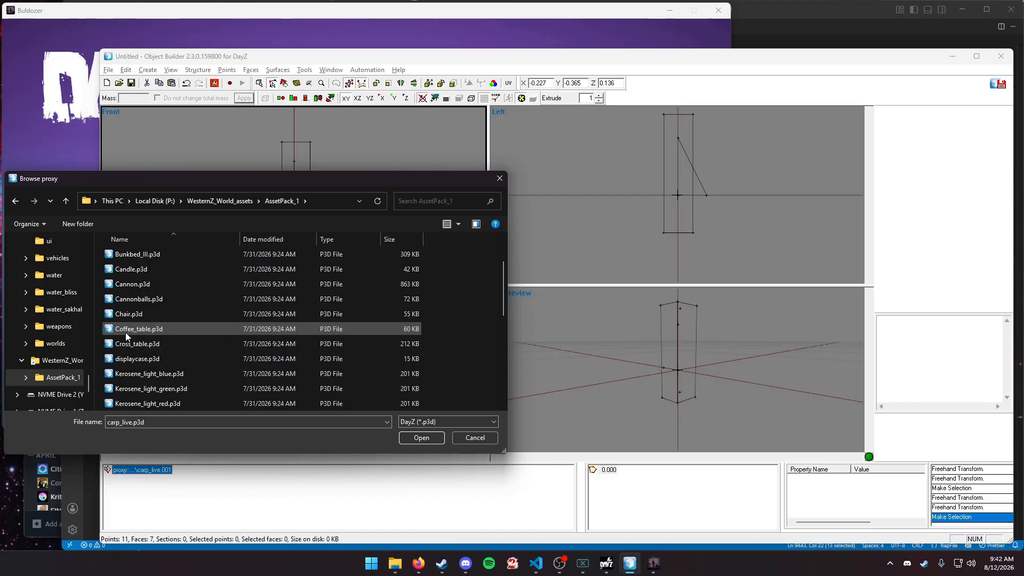
pyautogui.doubleClick(126, 330)
pyautogui.click(206, 329)
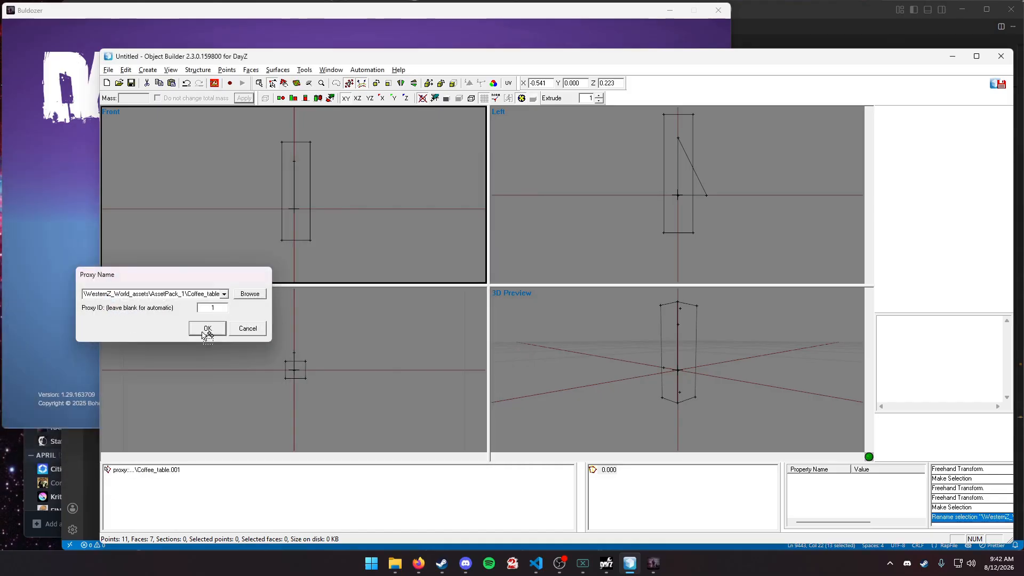
# Compare the box's size and position with the coffee table proxy in Buldozer.
pyautogui.click(59, 285)
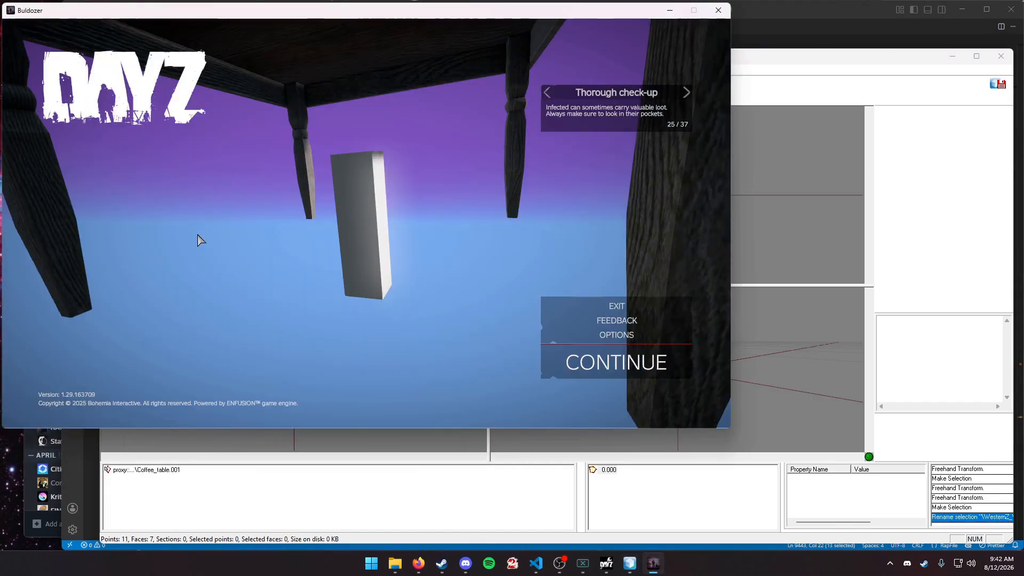
pyautogui.press('Escape')
pyautogui.scroll(-5, 367, 223)
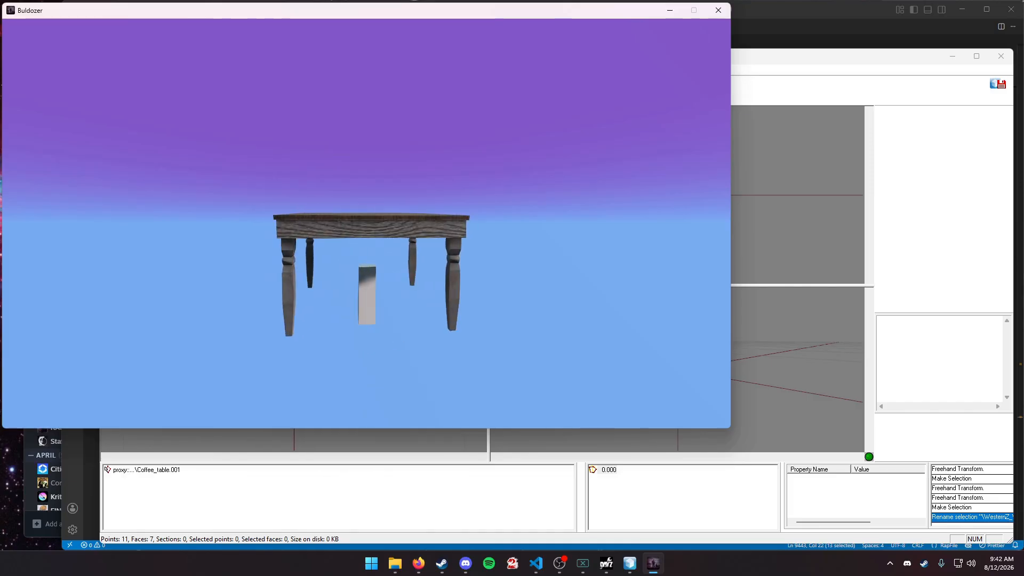
pyautogui.press('Escape')
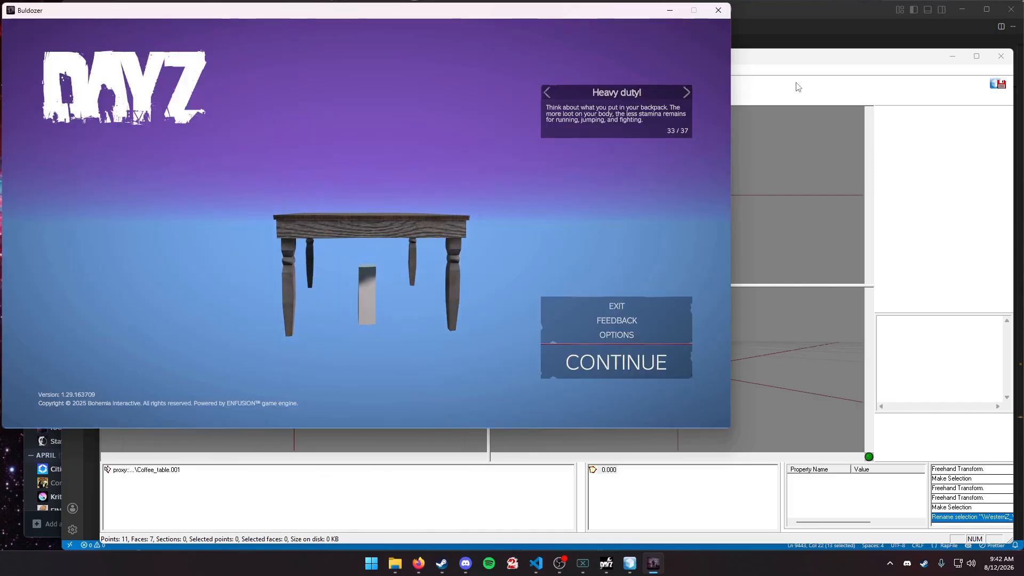
# Select the whole box, enlarge it and move it toward one of the coffee table's legs, checking in Buldozer.
pyautogui.click(779, 71)
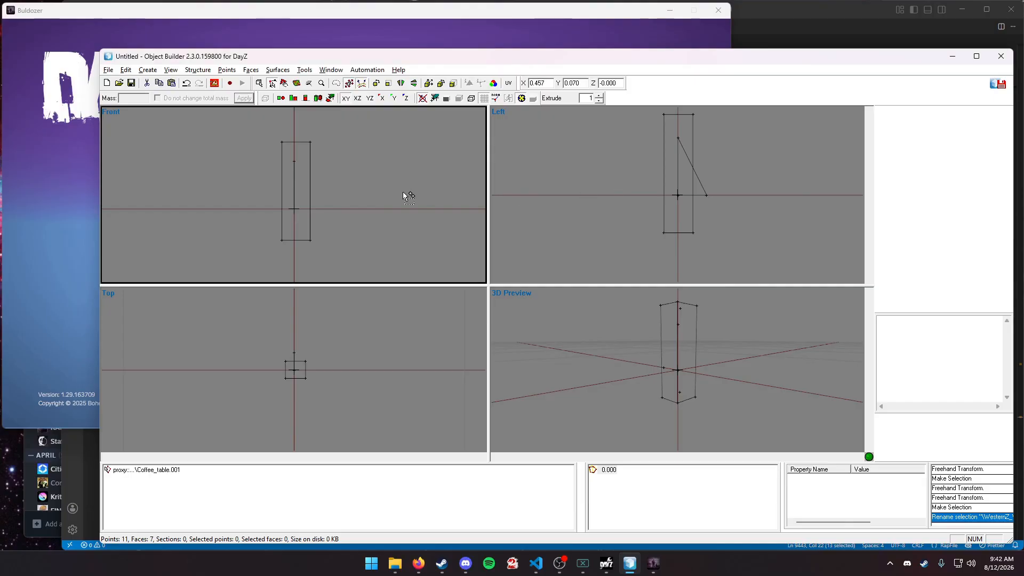
pyautogui.click(259, 82)
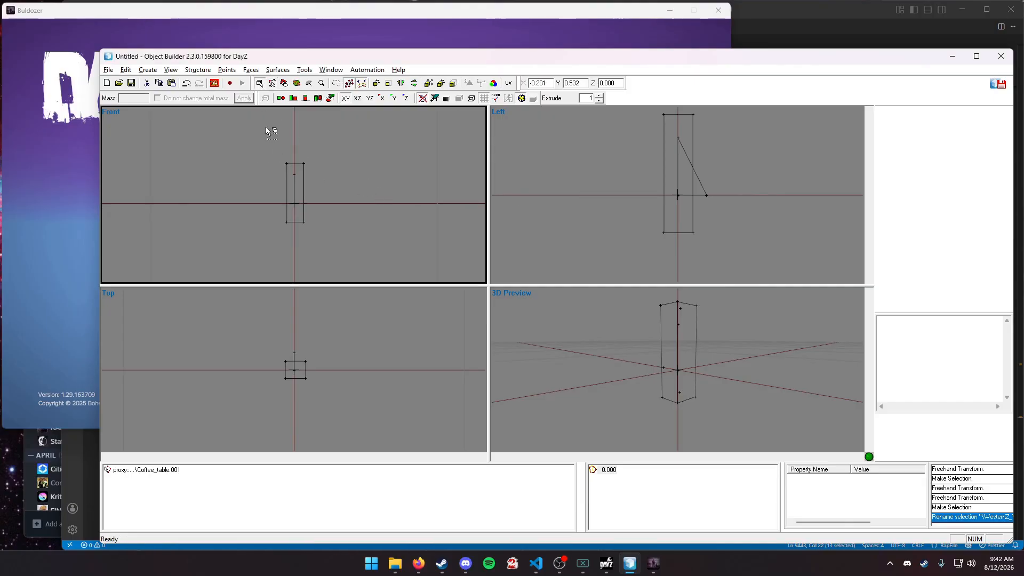
pyautogui.moveTo(274, 133); pyautogui.dragTo(333, 176)
pyautogui.scroll(-1, 309, 235)
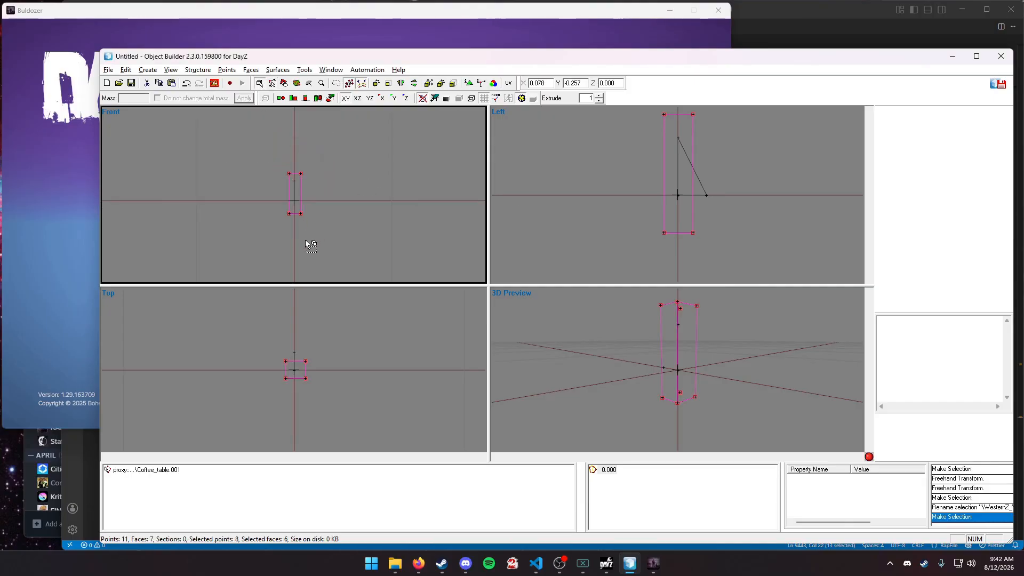
pyautogui.scroll(3, 315, 368)
pyautogui.moveTo(296, 372)
pyautogui.mouseDown()
pyautogui.moveTo(318, 367)
pyautogui.moveTo(310, 384)
pyautogui.mouseUp()
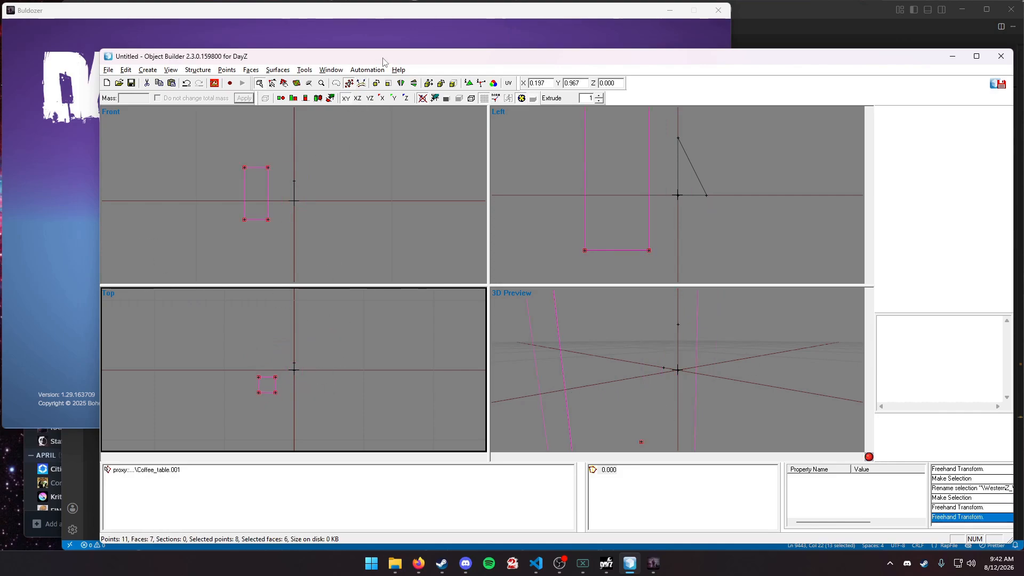
pyautogui.moveTo(406, 60); pyautogui.dragTo(409, 59)
pyautogui.click(229, 17)
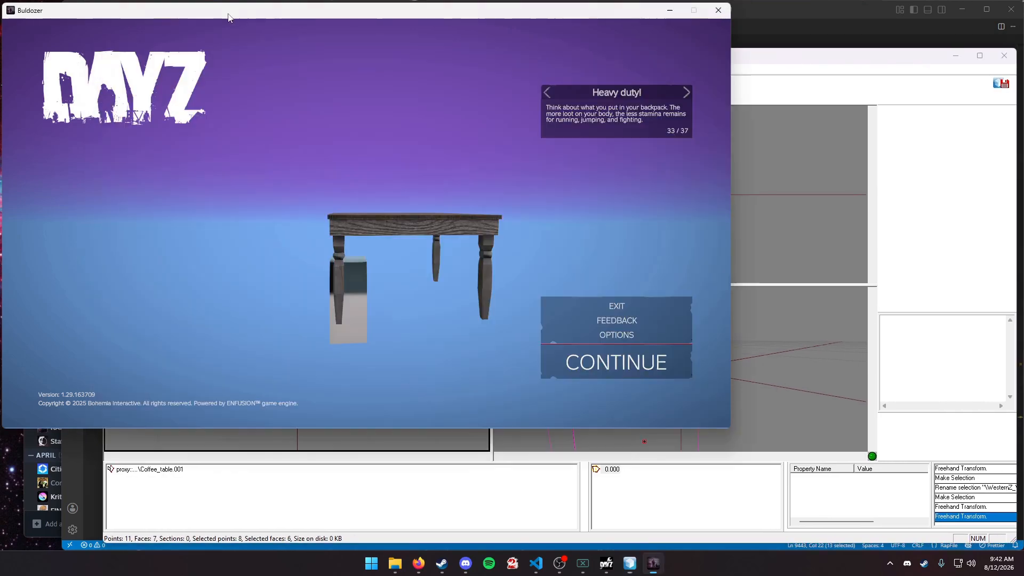
pyautogui.press('Escape')
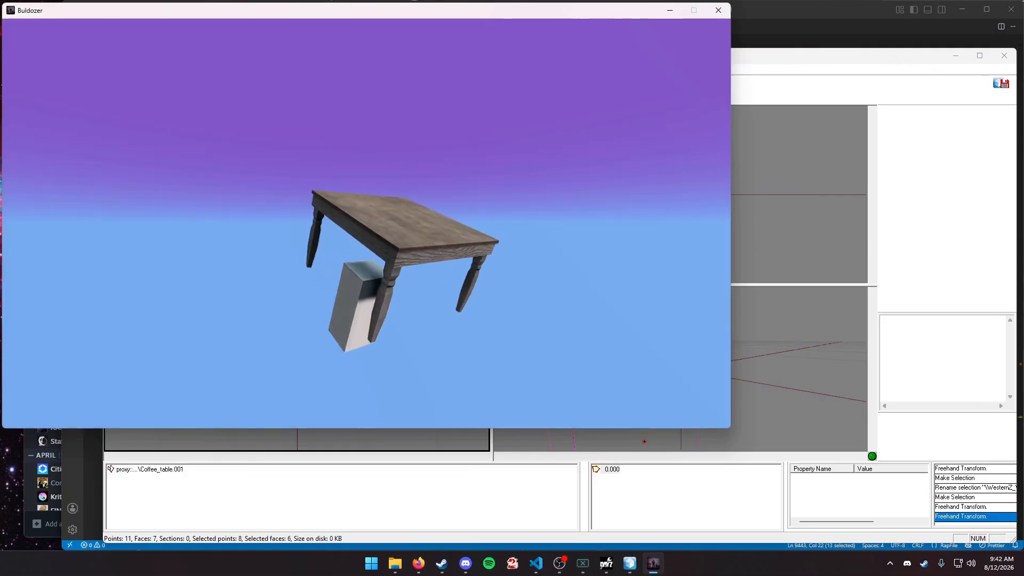
# Reposition the box in the Top view around the coffee table's corner leg, checking its placement in Buldozer.
pyautogui.hotkey('alt', 'Tab')
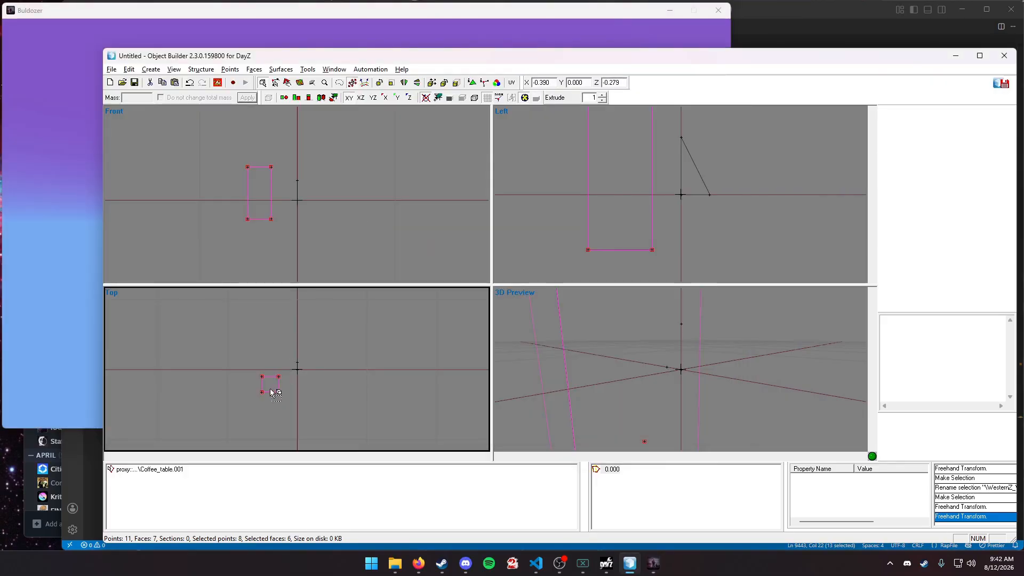
pyautogui.moveTo(270, 393); pyautogui.dragTo(255, 398)
pyautogui.hotkey('alt', 'Tab')
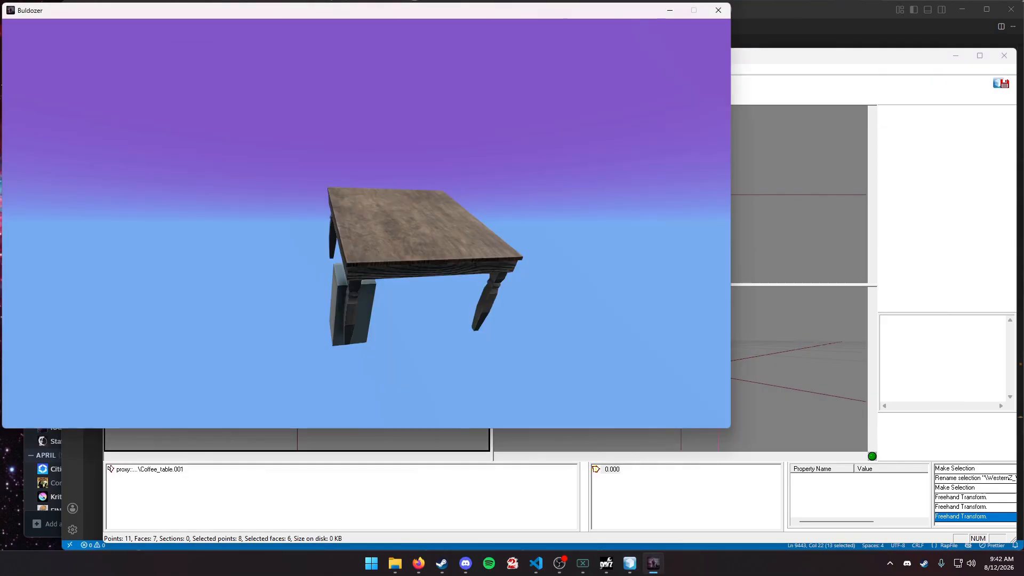
pyautogui.hotkey('alt', 'Tab')
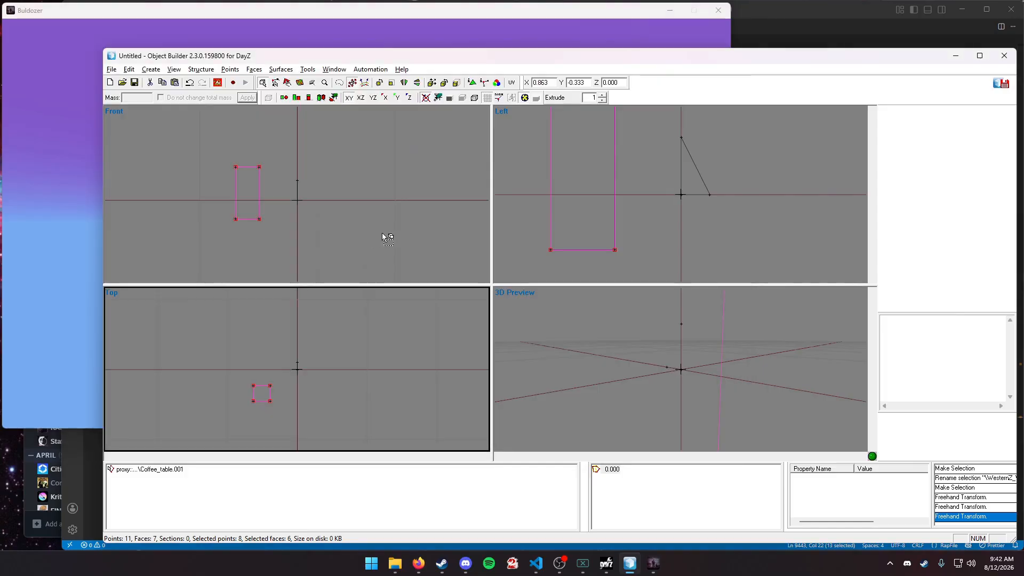
pyautogui.keyDown('shift'); pyautogui.moveTo(317, 384); pyautogui.dragTo(321, 390); pyautogui.keyUp('shift')
pyautogui.hotkey('alt', 'Tab')
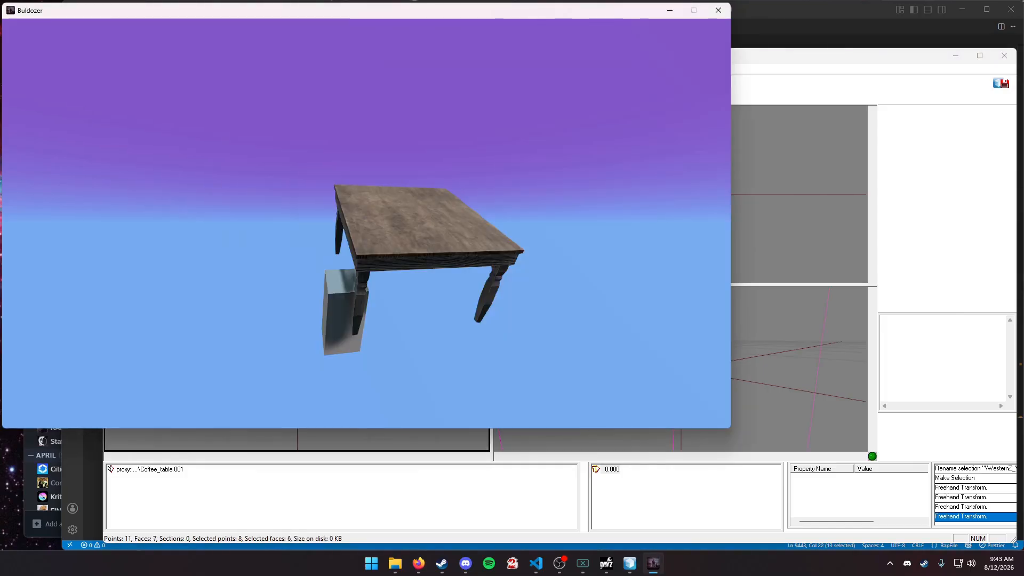
pyautogui.hotkey('alt', 'Tab')
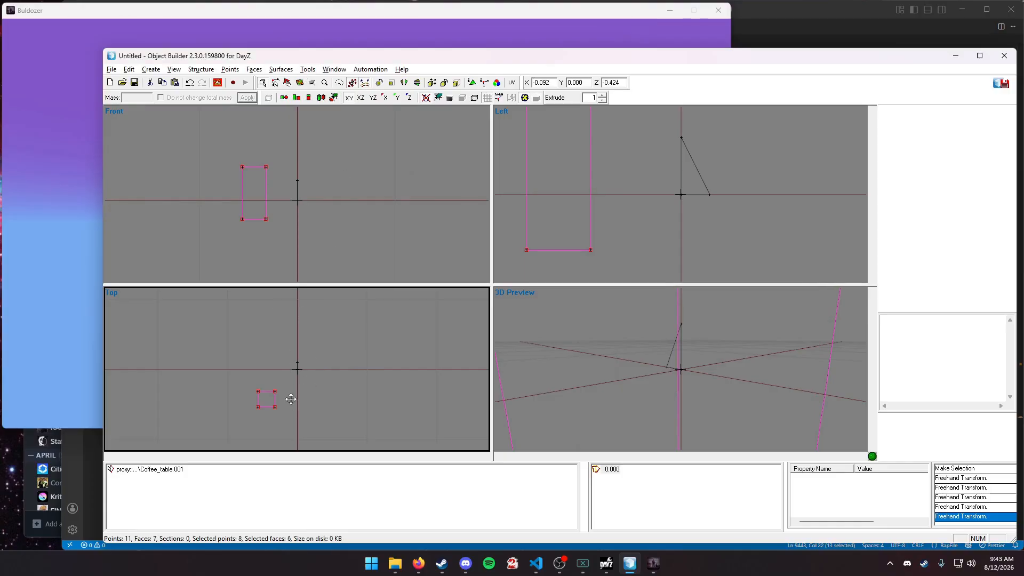
# Scale the selected box down in the Top view toward the thickness of the table leg and check it in Buldozer.
pyautogui.moveTo(290, 399); pyautogui.dragTo(267, 404)
pyautogui.hotkey('alt', 'Tab')
pyautogui.hotkey('alt', 'Tab')
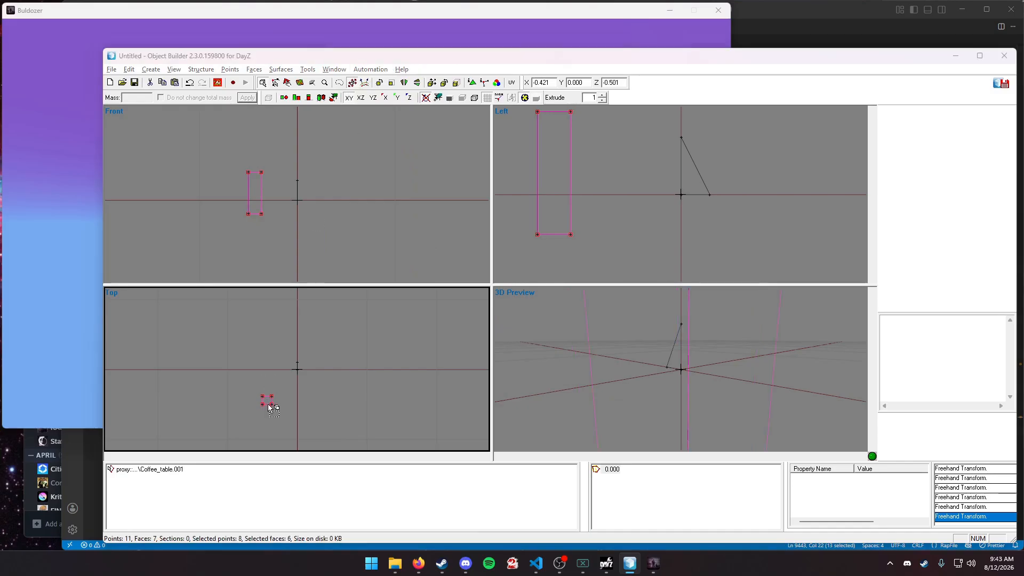
# Nudge the selected box in the Front view to line it up with the coffee table leg, checking in Buldozer.
pyautogui.hotkey('alt', 'Tab')
pyautogui.hotkey('alt', 'Tab')
pyautogui.moveTo(366, 224); pyautogui.dragTo(365, 226, button='right')
pyautogui.hotkey('alt', 'Tab')
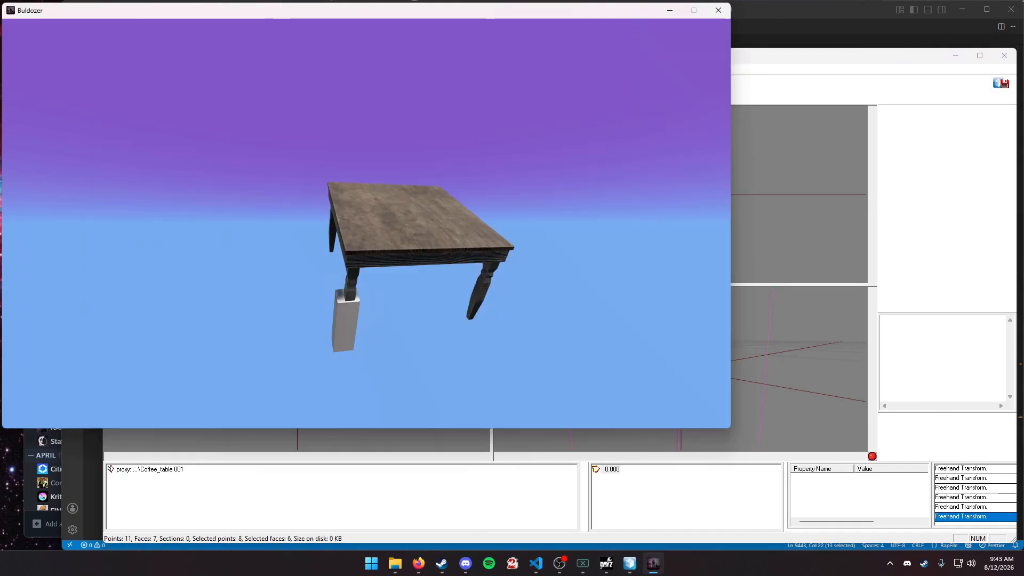
pyautogui.hotkey('alt', 'Tab')
pyautogui.click(365, 84)
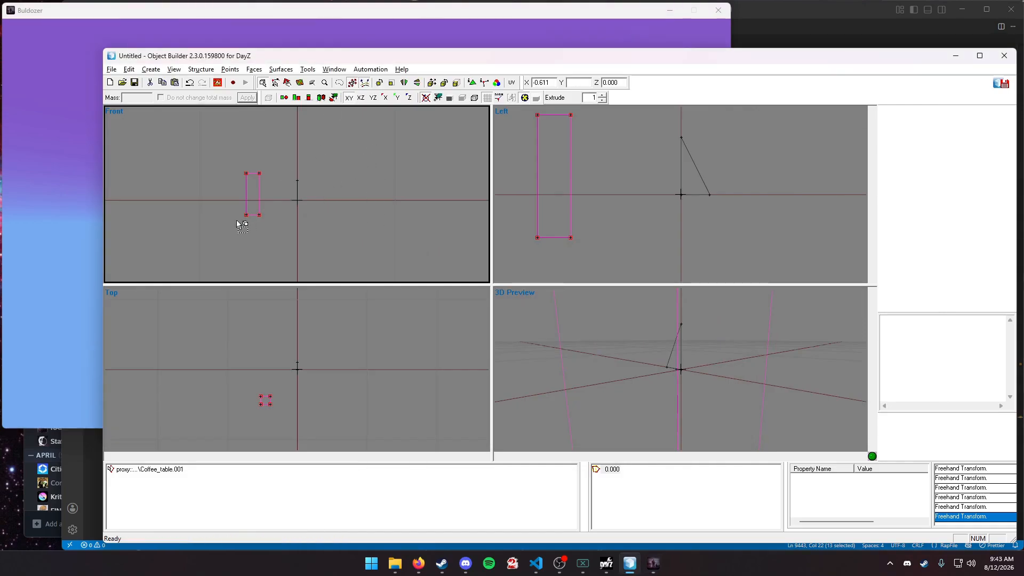
pyautogui.moveTo(238, 203); pyautogui.dragTo(292, 233)
pyautogui.moveTo(292, 234); pyautogui.dragTo(294, 221, button='right')
pyautogui.hotkey('ctrl', 'z')
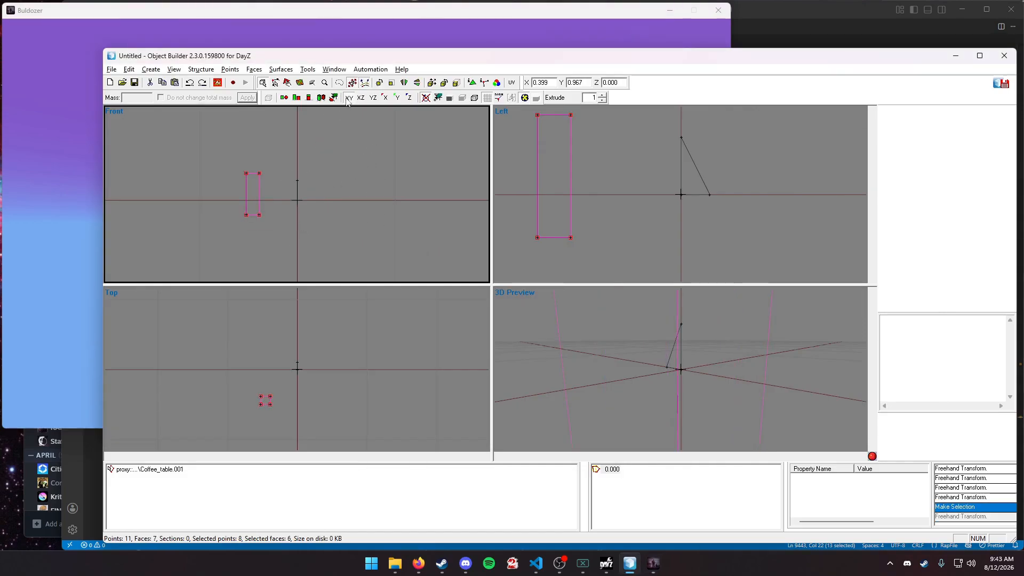
# In the Front view, raise the box's bottom points to the ground line and its top points past the tabletop, checking in Buldozer.
pyautogui.click(276, 82)
pyautogui.moveTo(235, 209); pyautogui.dragTo(286, 241)
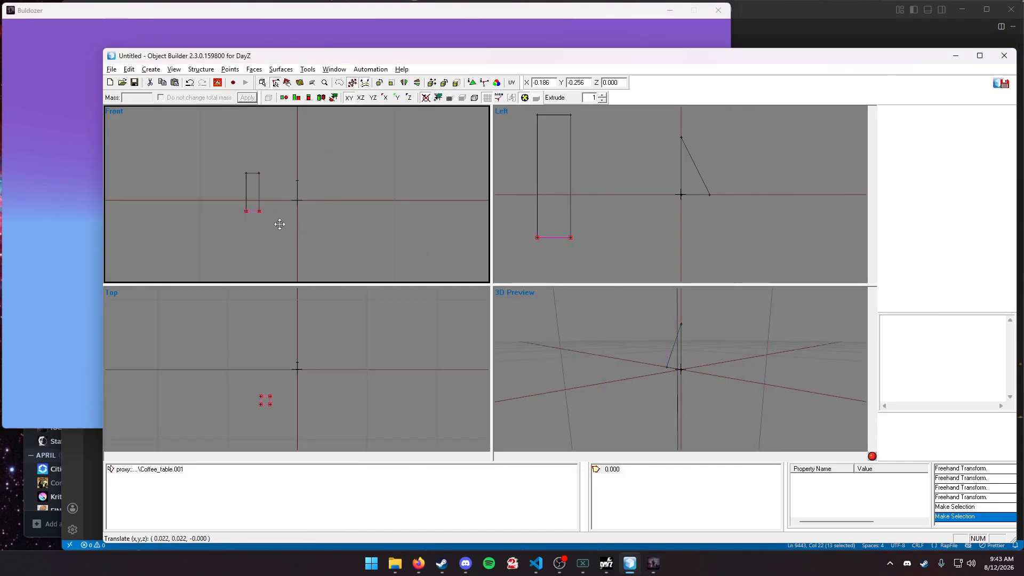
pyautogui.moveTo(280, 216); pyautogui.dragTo(280, 215, button='right')
pyautogui.moveTo(234, 168); pyautogui.dragTo(277, 182)
pyautogui.moveTo(287, 207); pyautogui.dragTo(285, 164, button='right')
pyautogui.click(64, 212)
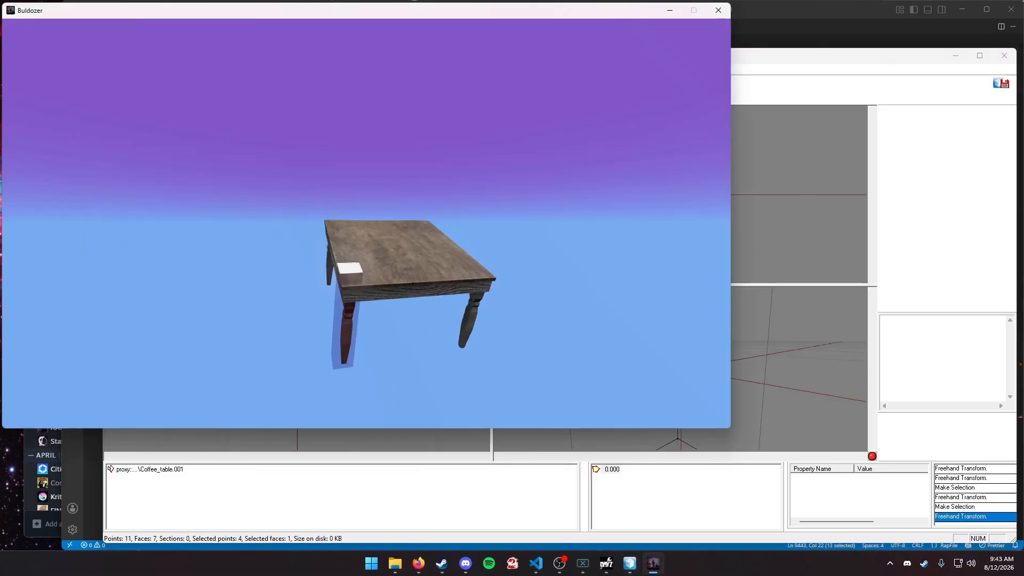
pyautogui.hotkey('alt', 'Tab')
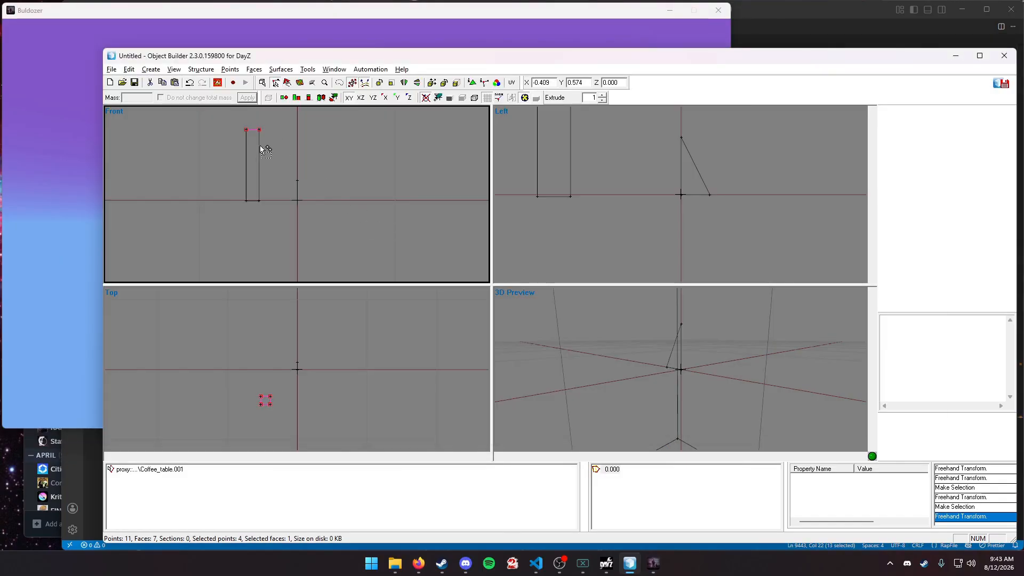
# Lower the box's top points in the Front view toward the underside of the tabletop, checking the height in Buldozer.
pyautogui.moveTo(277, 137); pyautogui.dragTo(278, 143, button='right')
pyautogui.click(288, 142)
pyautogui.click(75, 197)
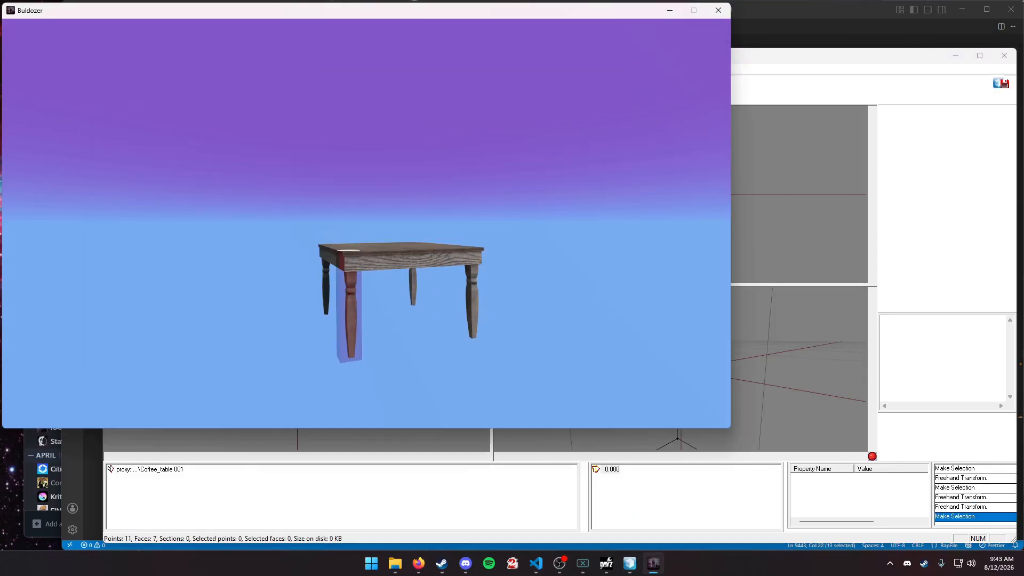
pyautogui.hotkey('alt', 'Tab')
pyautogui.moveTo(222, 128); pyautogui.dragTo(264, 155)
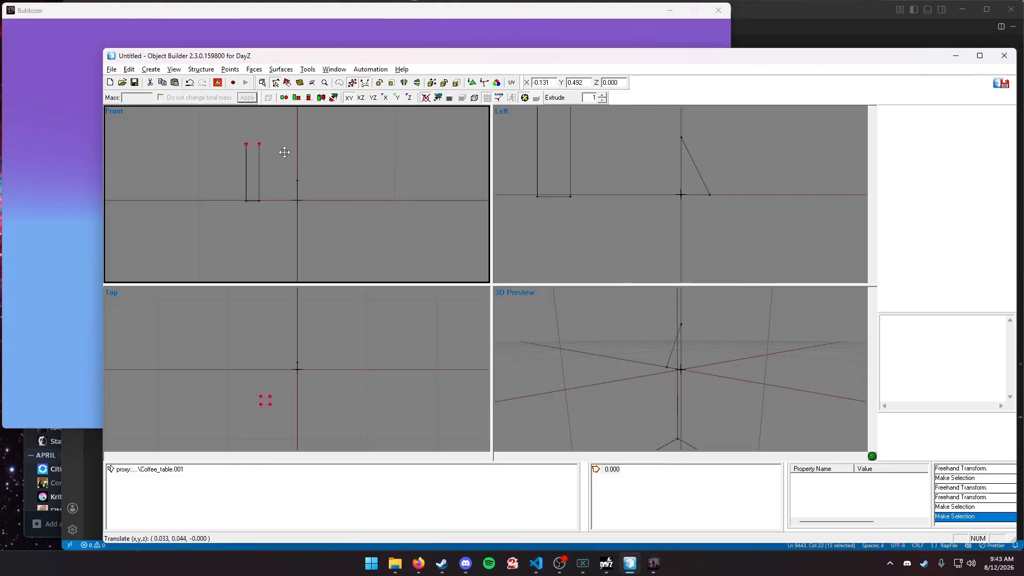
pyautogui.moveTo(284, 153); pyautogui.dragTo(283, 156, button='right')
pyautogui.hotkey('alt', 'Tab')
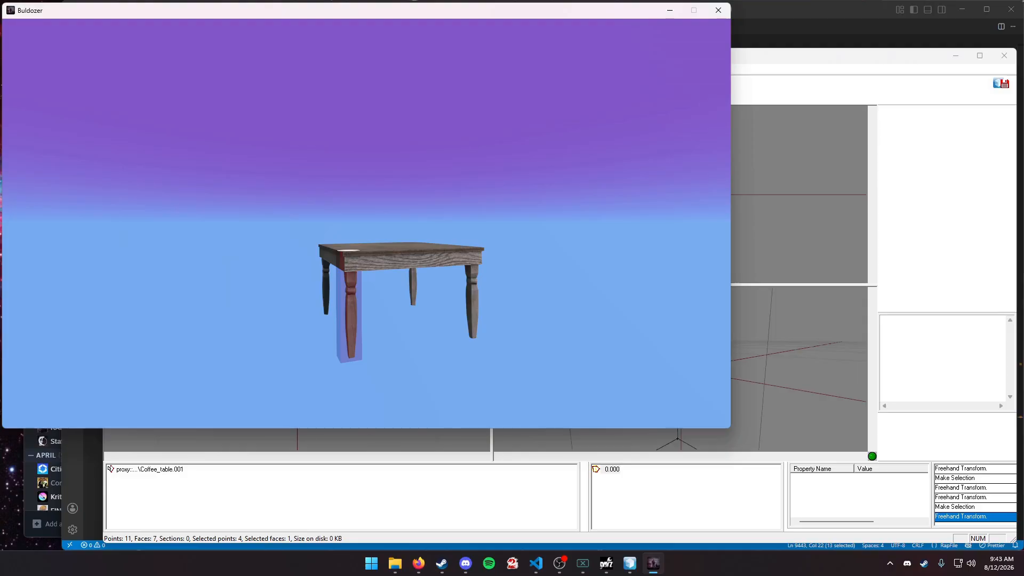
pyautogui.hotkey('alt', 'Tab')
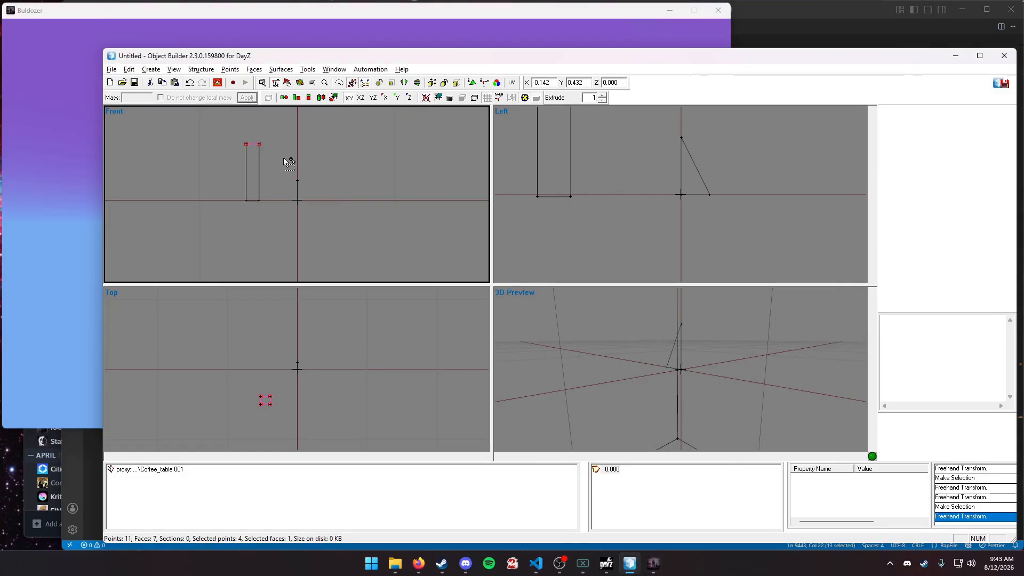
pyautogui.moveTo(286, 160); pyautogui.dragTo(283, 156, button='right')
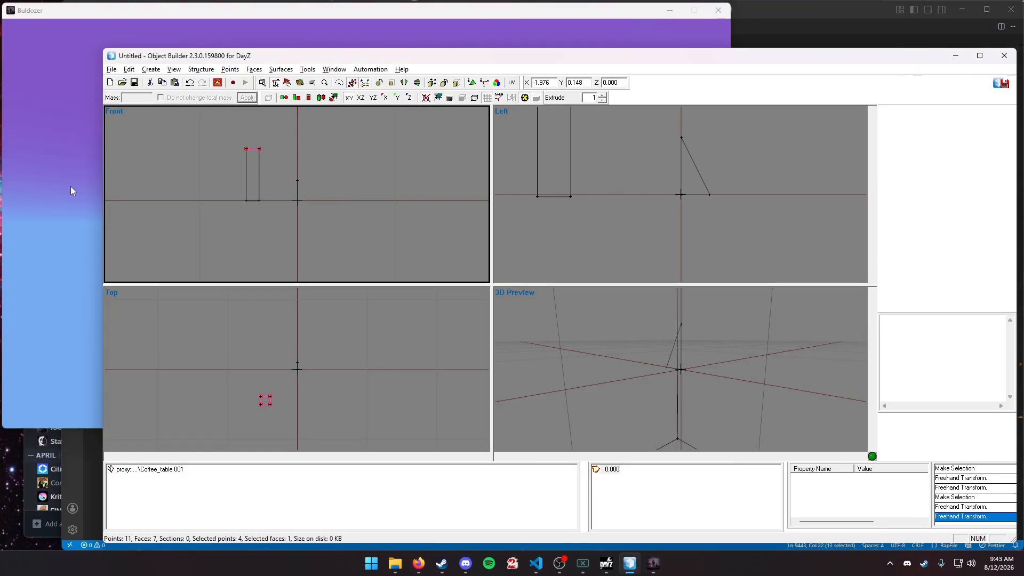
pyautogui.hotkey('alt', 'Tab')
pyautogui.hotkey('alt', 'Tab')
# Duplicate the leg box and move the copy in the Top view to the adjacent table leg, checking in Buldozer.
pyautogui.click(284, 319)
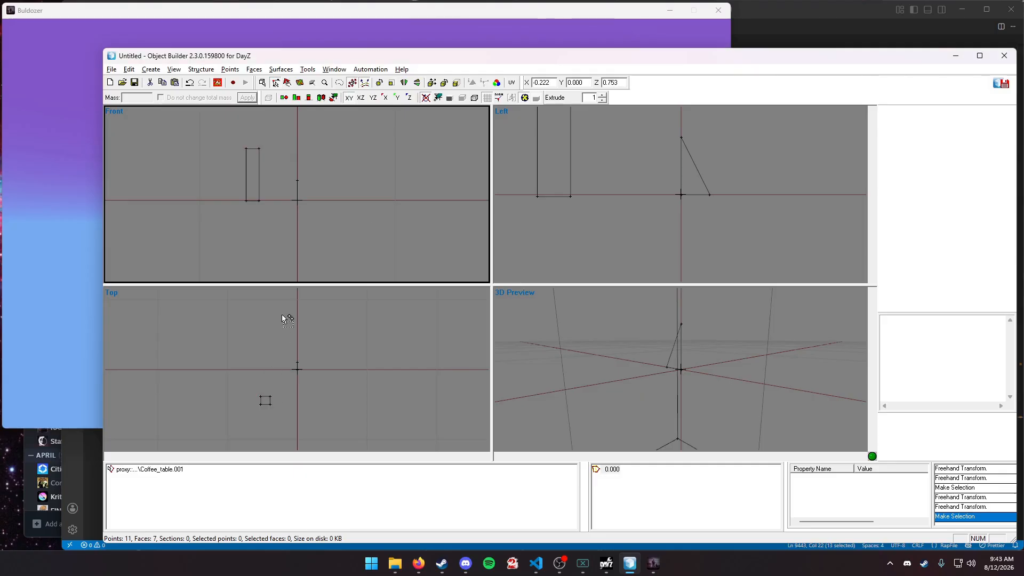
pyautogui.moveTo(241, 380); pyautogui.dragTo(283, 430)
pyautogui.hotkey('ctrl', 'c')
pyautogui.click(263, 360)
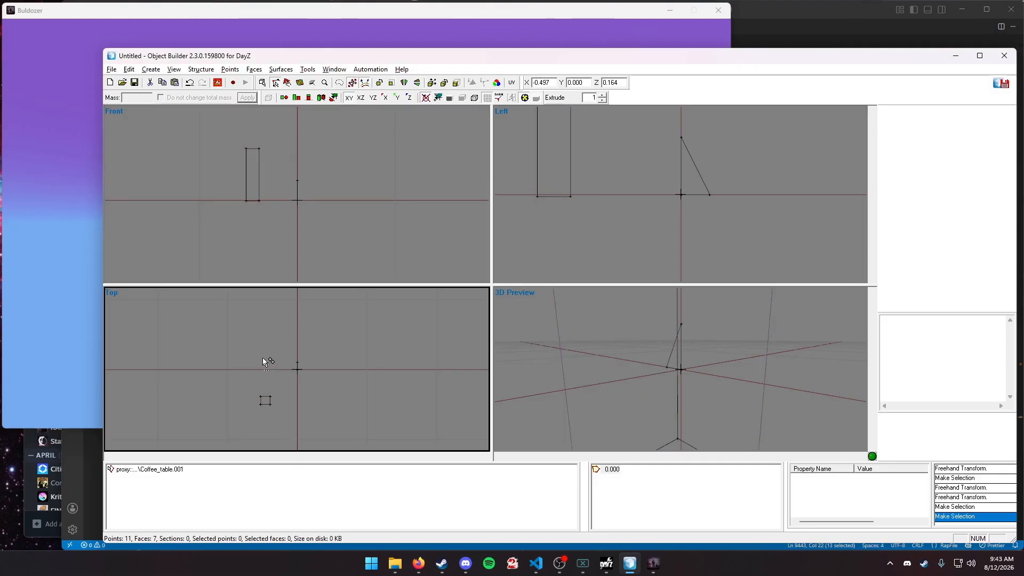
pyautogui.hotkey('ctrl', 'v')
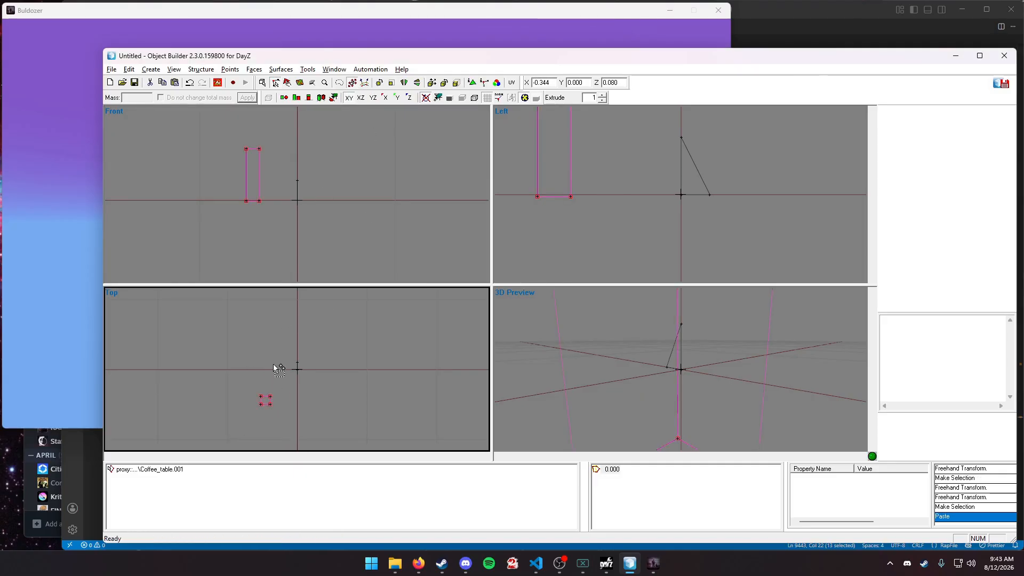
pyautogui.moveTo(277, 366); pyautogui.dragTo(276, 311, button='right')
pyautogui.hotkey('alt', 'Tab')
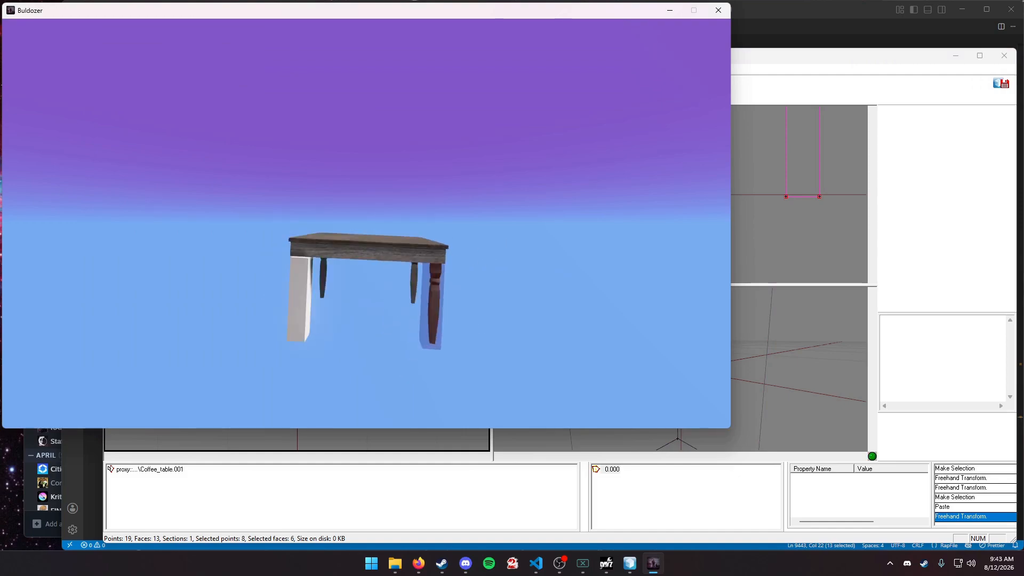
pyautogui.hotkey('alt', 'Tab')
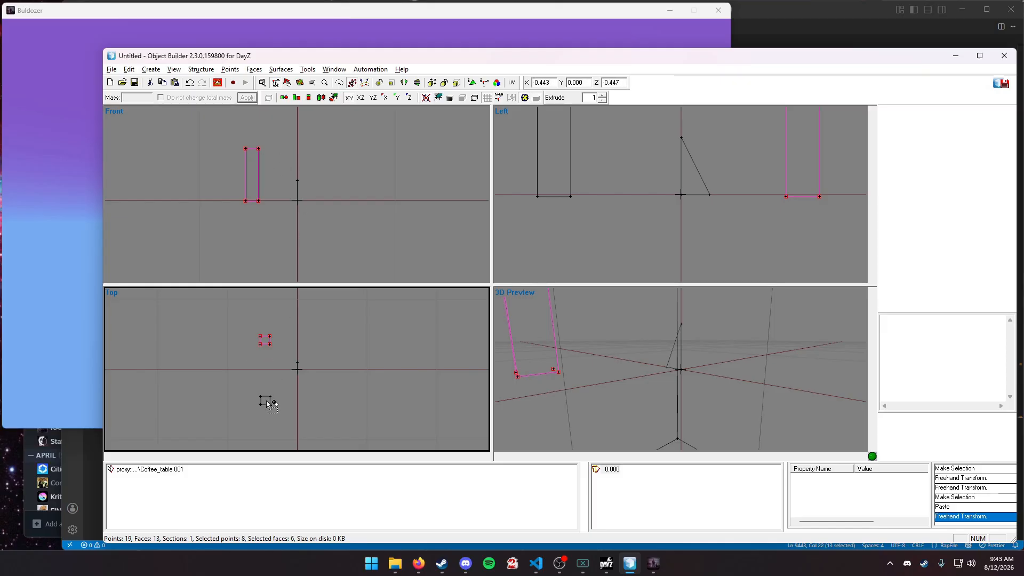
# Fine-tune the duplicated leg box's position in the Front view and check its fit in Buldozer.
pyautogui.scroll(2, 256, 167)
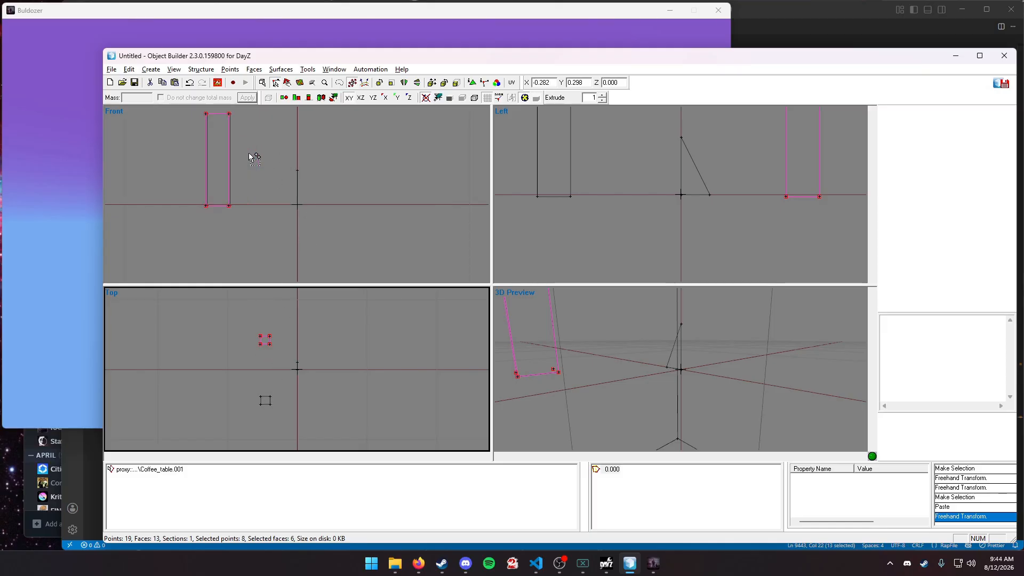
pyautogui.moveTo(243, 158)
pyautogui.mouseDown()
pyautogui.moveTo(274, 156)
pyautogui.moveTo(240, 153)
pyautogui.mouseUp()
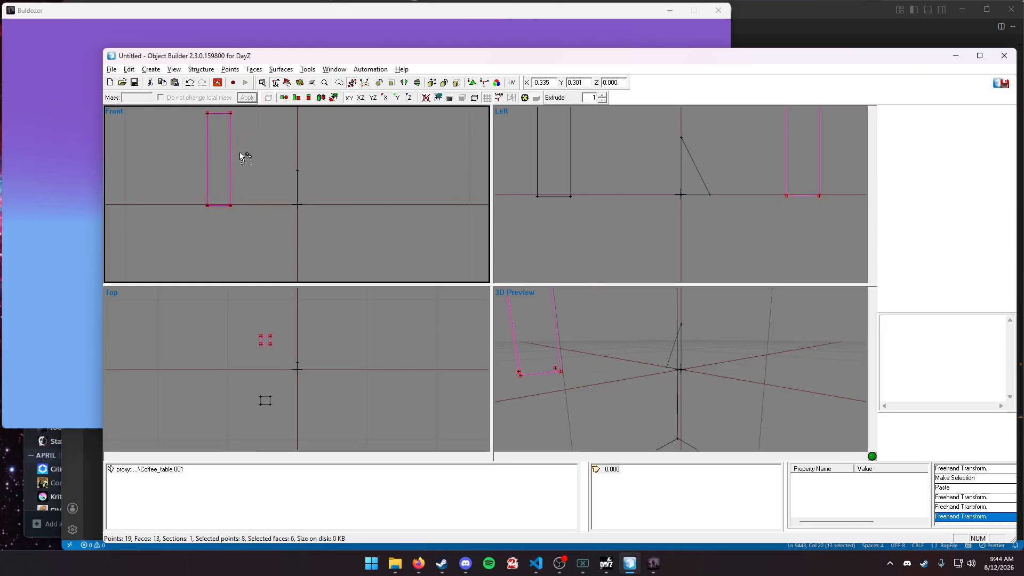
pyautogui.click(93, 242)
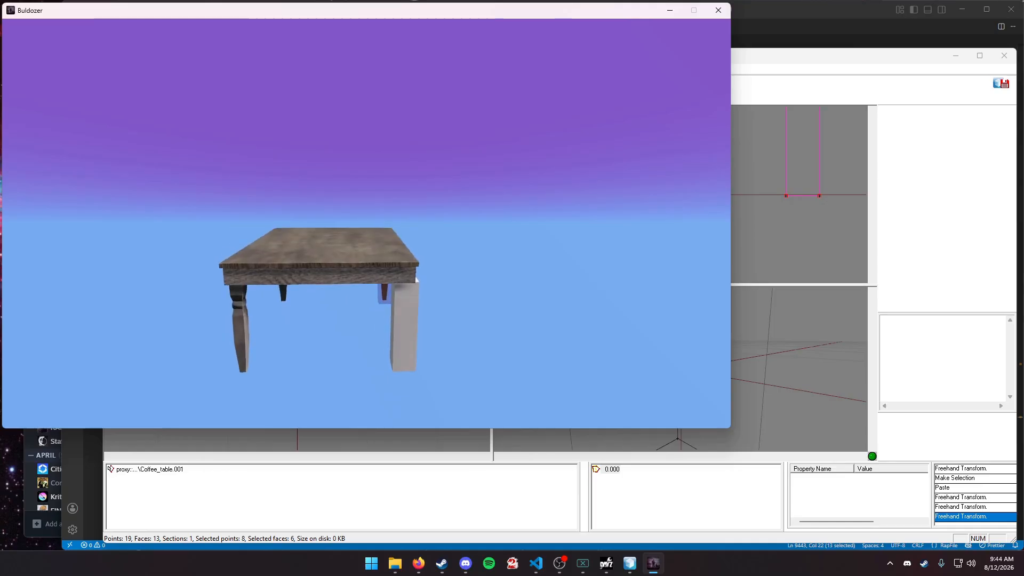
pyautogui.hotkey('alt', 'Tab')
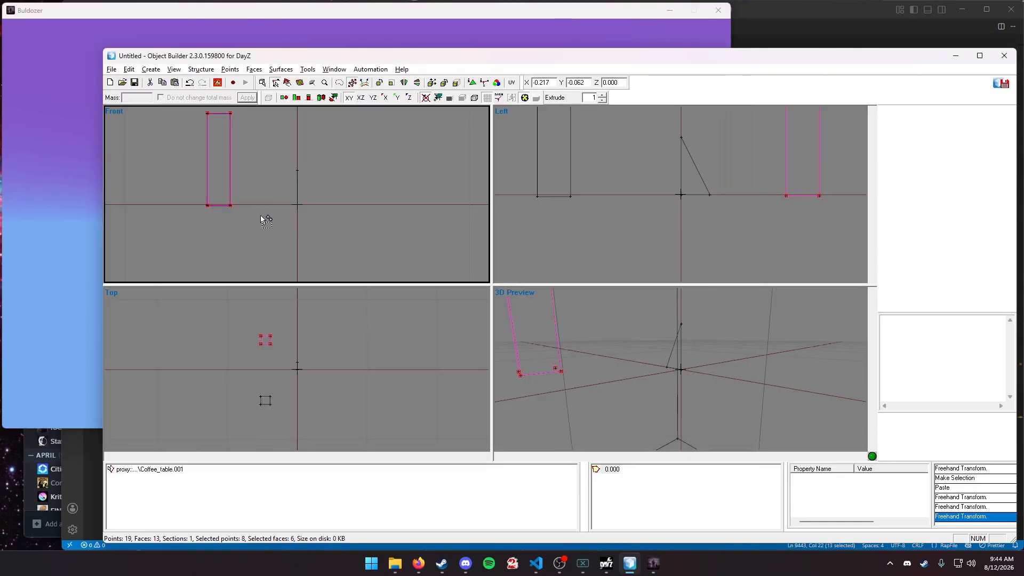
# Duplicate both leg boxes together and move the copies in the Top view to the opposite side of the table.
pyautogui.moveTo(233, 320); pyautogui.dragTo(280, 413)
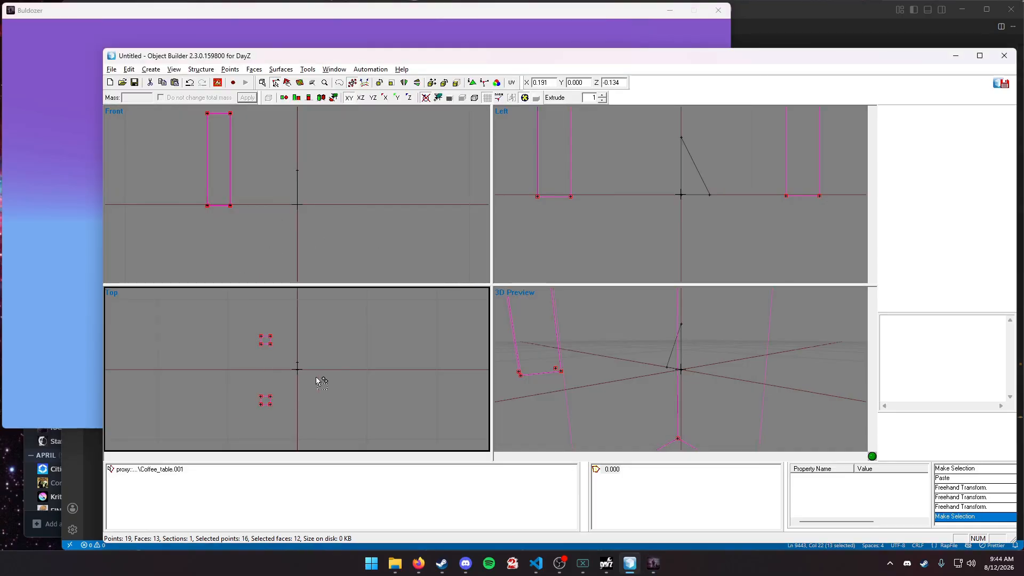
pyautogui.hotkey('ctrl', 'v')
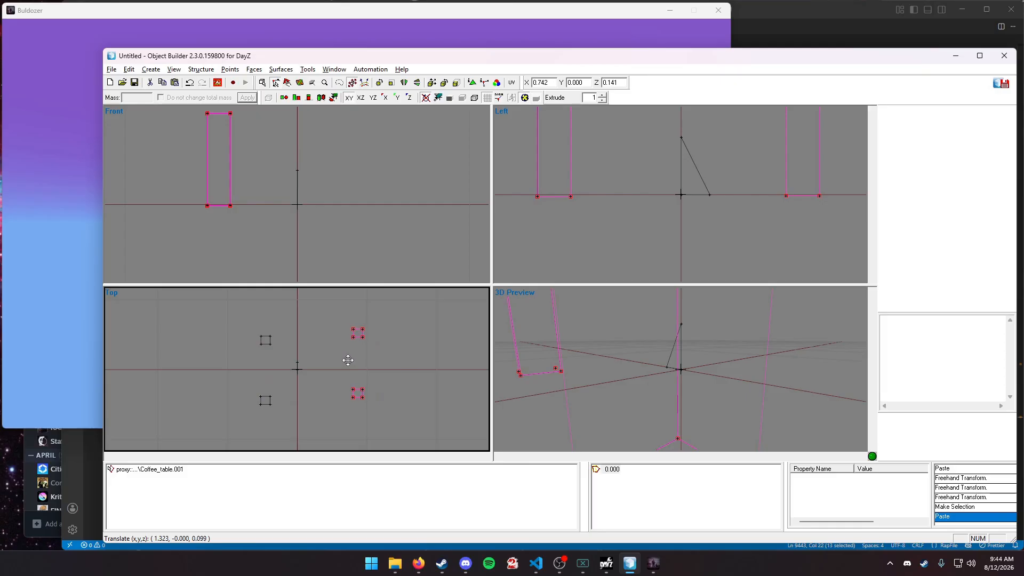
pyautogui.click(335, 366)
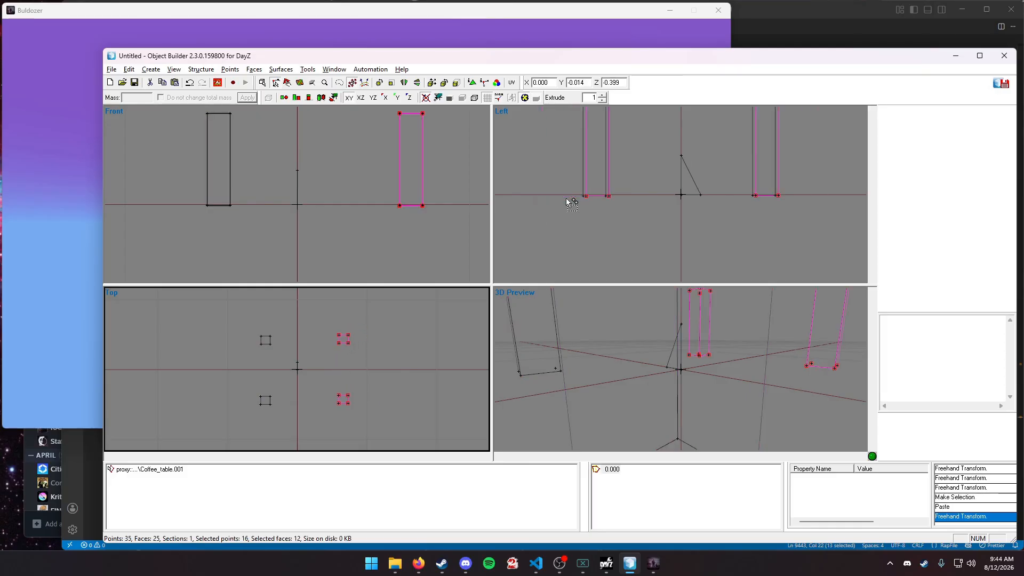
# Align the two copied leg boxes with the original pair in the Left view and check them in Buldozer.
pyautogui.scroll(-4, 625, 155)
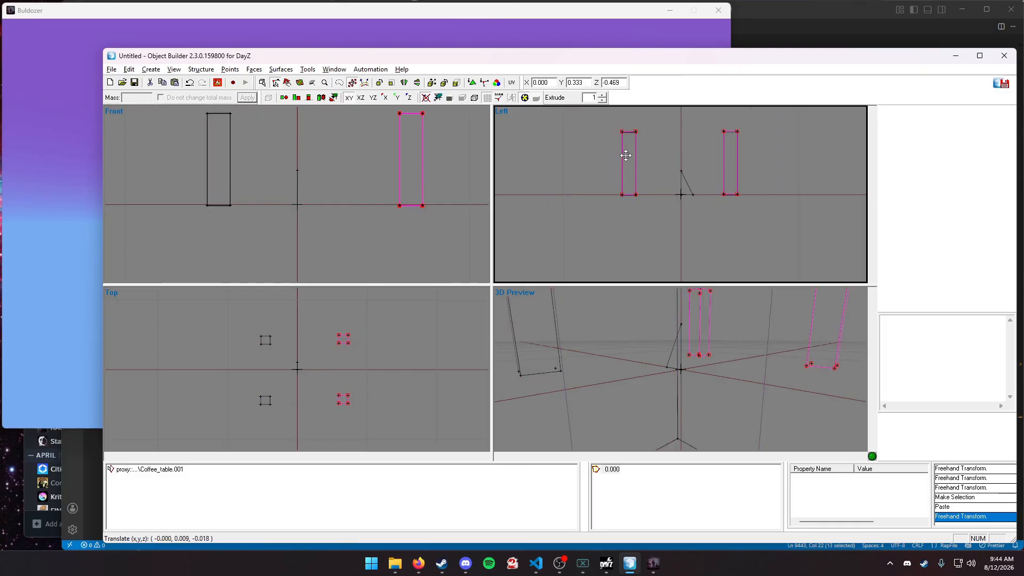
pyautogui.moveTo(626, 156); pyautogui.dragTo(626, 158)
pyautogui.moveTo(625, 157); pyautogui.dragTo(618, 169)
pyautogui.hotkey('alt', 'Tab')
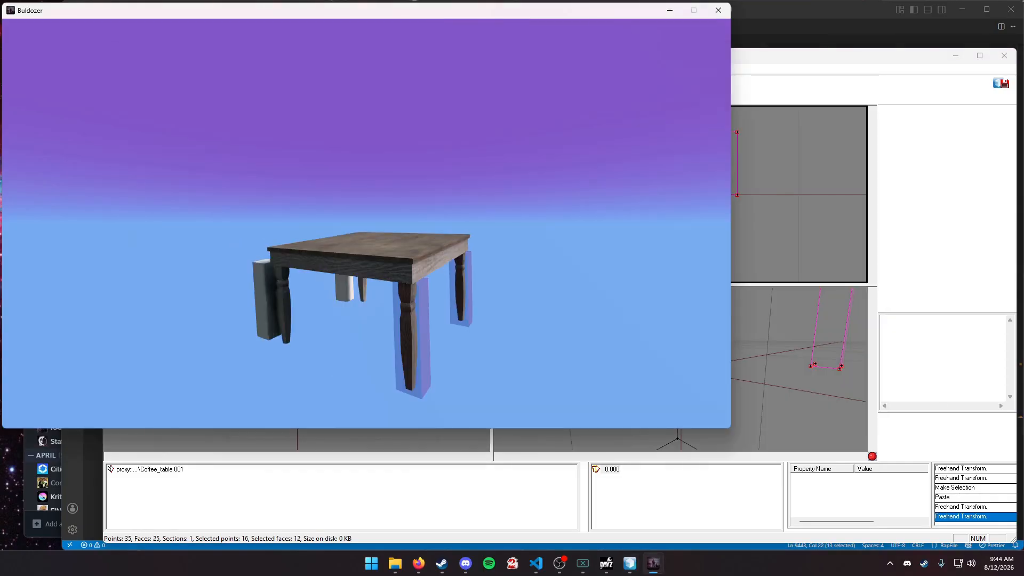
pyautogui.hotkey('alt', 'Tab')
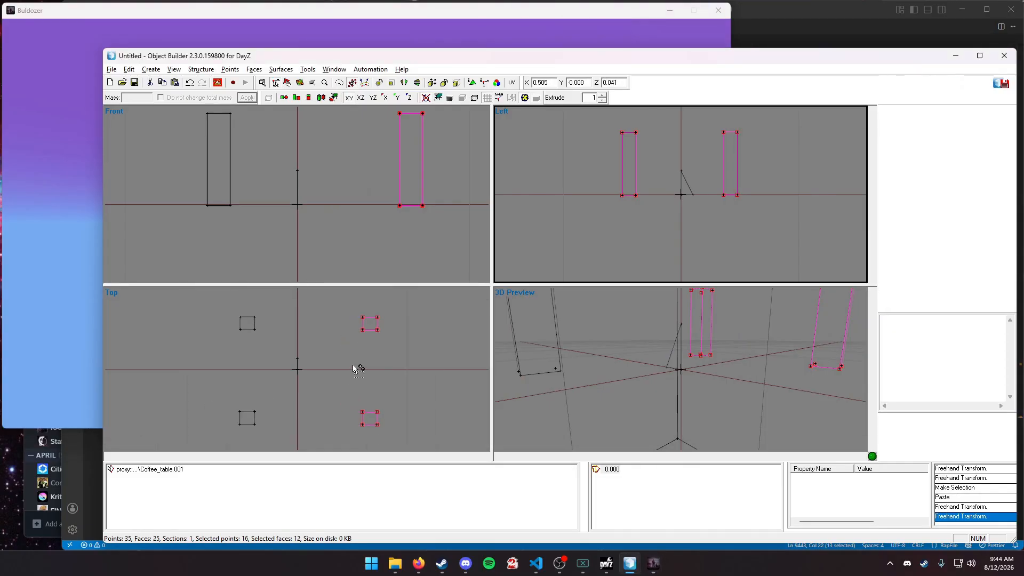
# Shift the copied leg pair inward in the Top view to the table's remaining legs, checking the fit in Buldozer.
pyautogui.moveTo(356, 369); pyautogui.dragTo(347, 361)
pyautogui.moveTo(605, 149); pyautogui.dragTo(602, 148)
pyautogui.hotkey('alt', 'Tab')
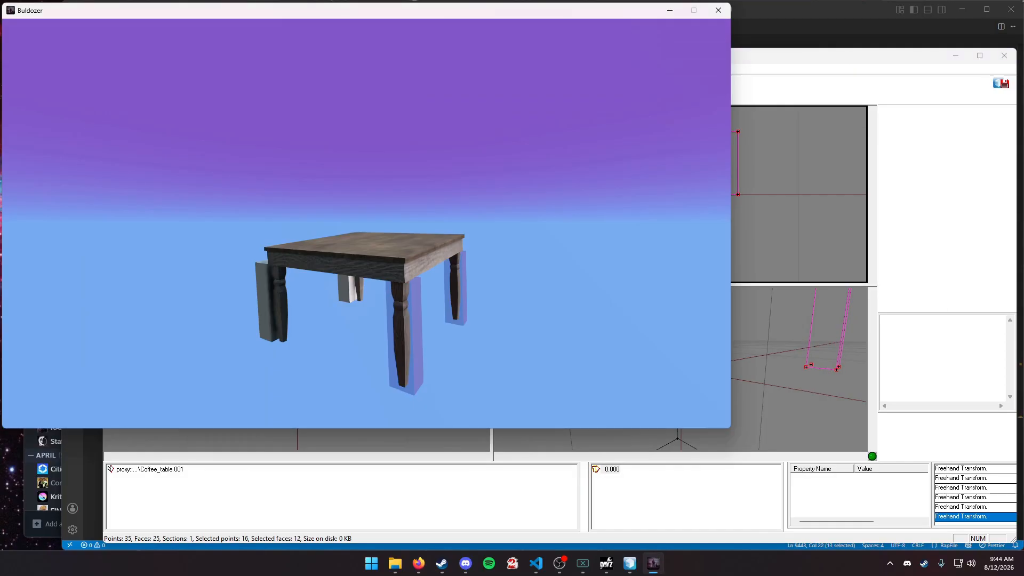
pyautogui.hotkey('alt', 'Tab')
pyautogui.click(354, 365)
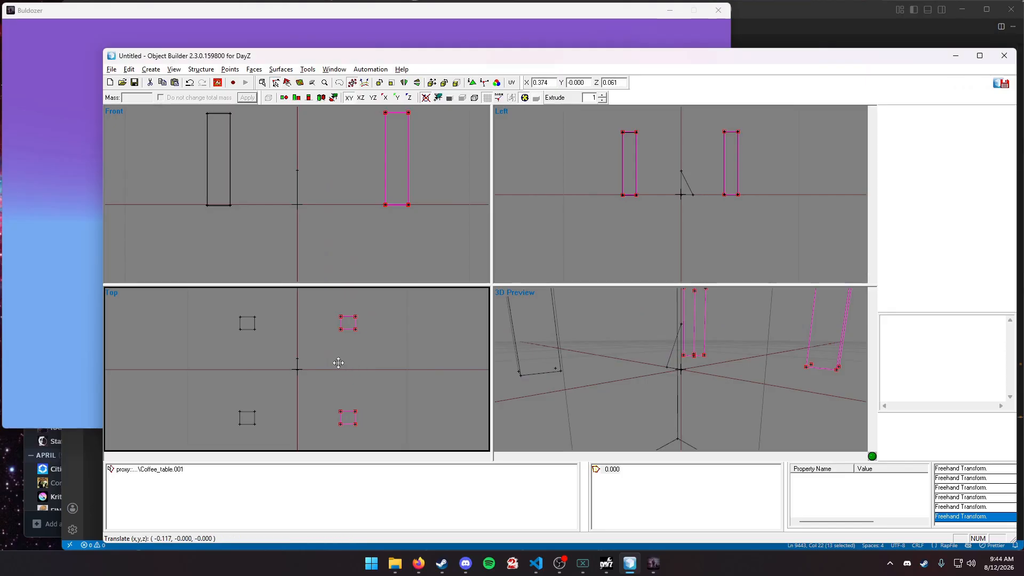
pyautogui.hotkey('alt', 'Tab')
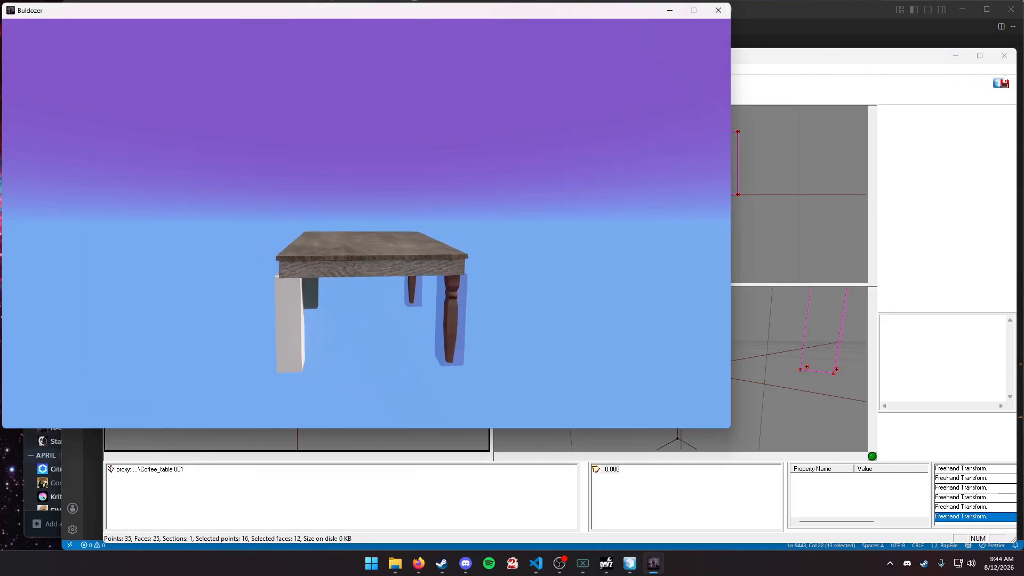
# Create a box of size 1 × 1 × 1 centred on the pin and move it up onto the four leg boxes.
pyautogui.hotkey('alt', 'Tab')
pyautogui.click(371, 230)
pyautogui.click(307, 366)
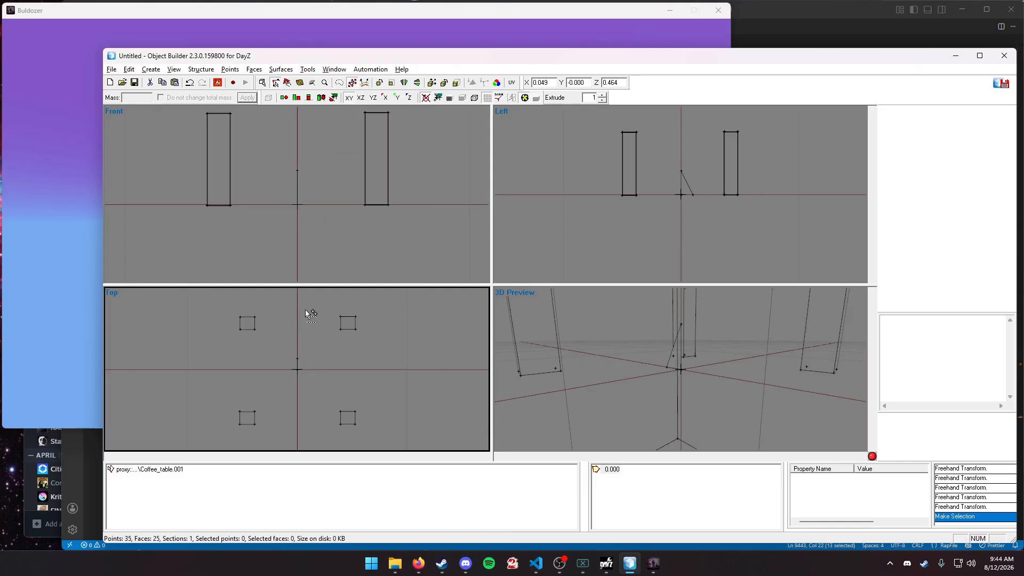
pyautogui.press('F7')
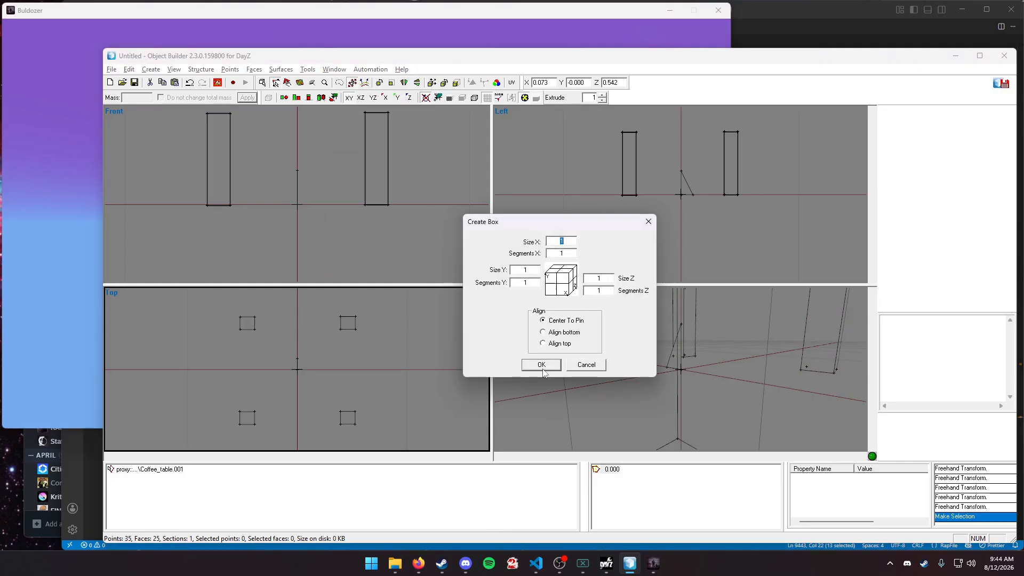
pyautogui.click(541, 365)
pyautogui.scroll(-2, 394, 194)
pyautogui.scroll(-1, 310, 240)
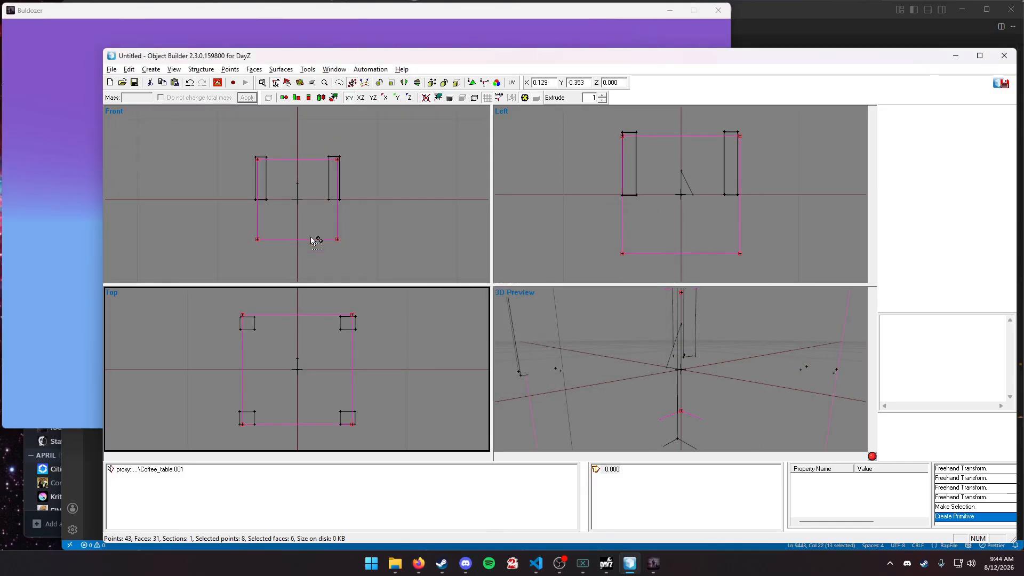
pyautogui.moveTo(311, 239)
pyautogui.mouseDown()
pyautogui.moveTo(300, 169)
pyautogui.moveTo(315, 153)
pyautogui.mouseUp()
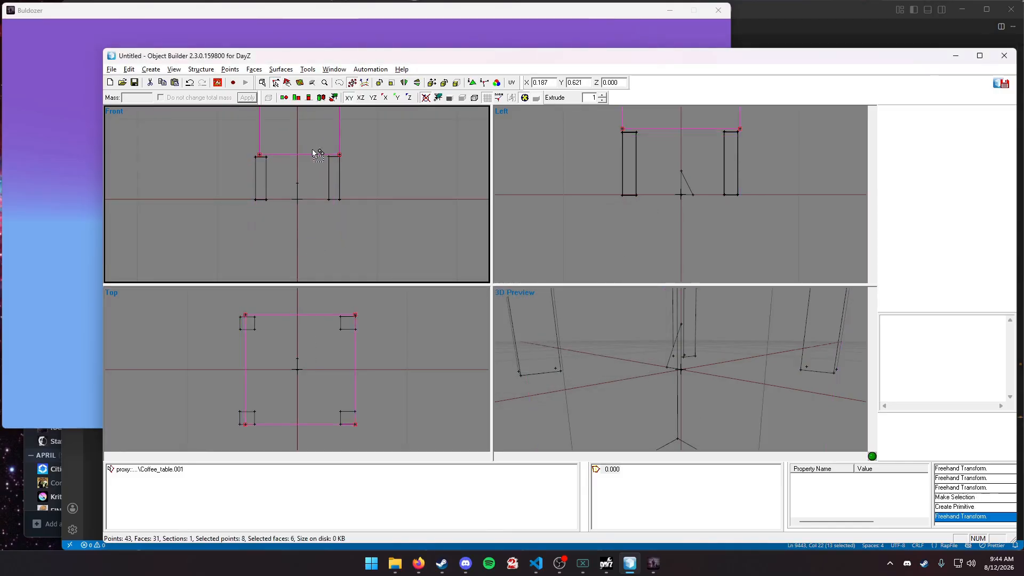
# Lower the new box's top points in the Front view to thin it down into a tabletop slab.
pyautogui.scroll(-1, 317, 154)
pyautogui.click(364, 82)
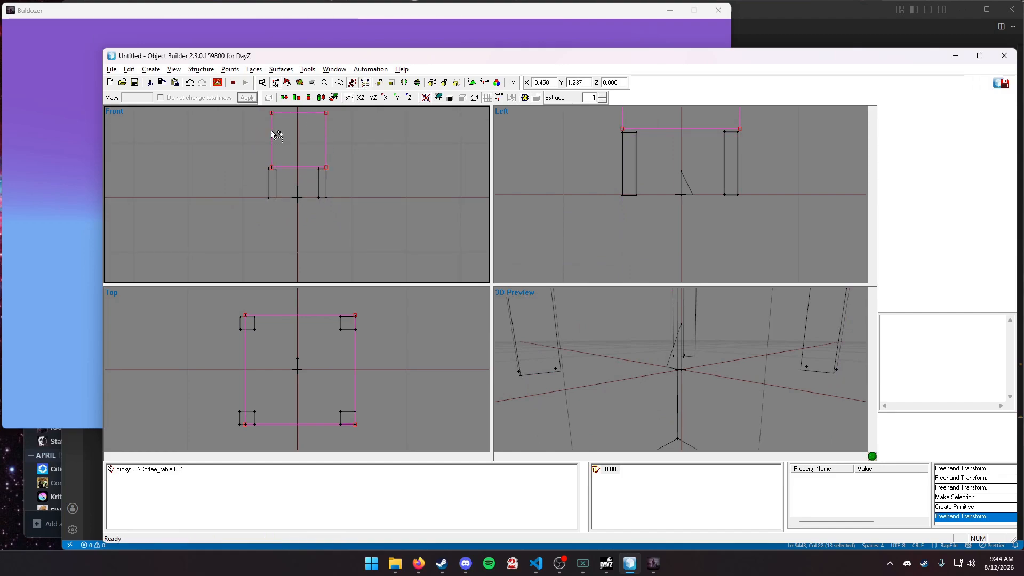
pyautogui.moveTo(245, 139); pyautogui.dragTo(335, 108)
pyautogui.moveTo(363, 155)
pyautogui.mouseDown()
pyautogui.moveTo(376, 119)
pyautogui.moveTo(362, 139)
pyautogui.mouseUp()
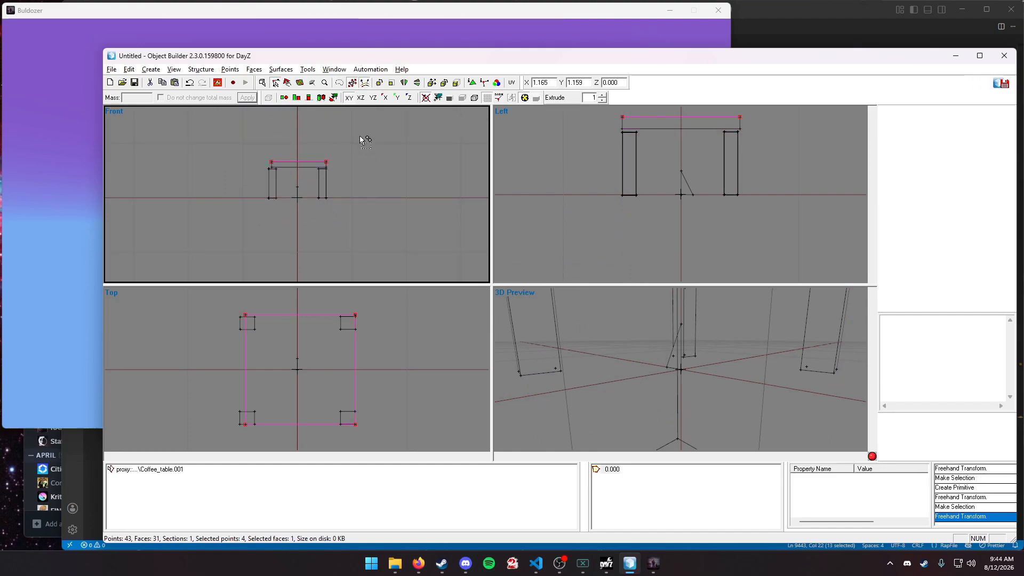
pyautogui.click(266, 157)
# Widen both ends of the tabletop slab in the Front view to reach the leg boxes' outer edges, checking in Buldozer.
pyautogui.scroll(1, 266, 147)
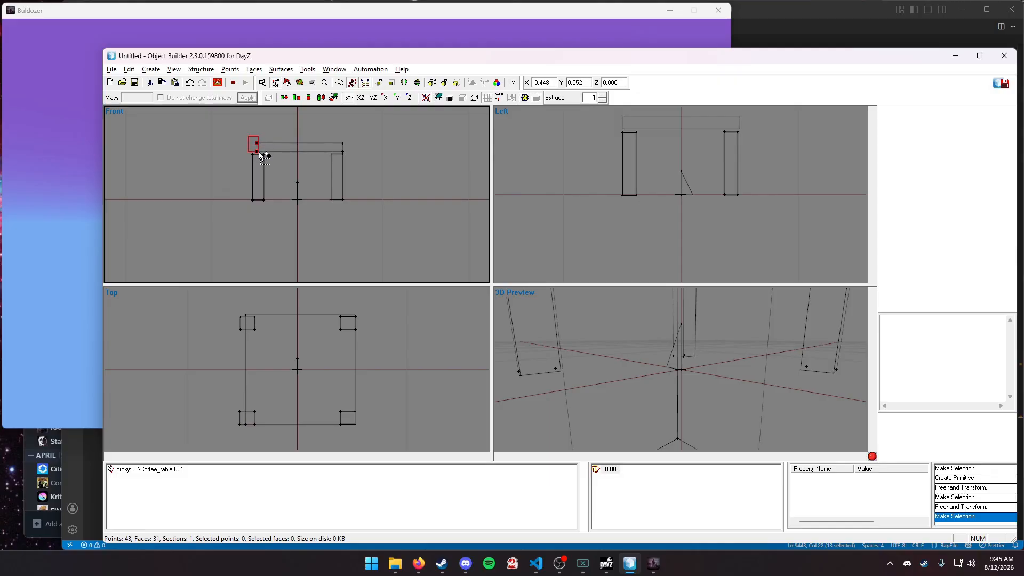
pyautogui.moveTo(258, 152); pyautogui.dragTo(259, 153)
pyautogui.moveTo(258, 153); pyautogui.dragTo(254, 153, button='right')
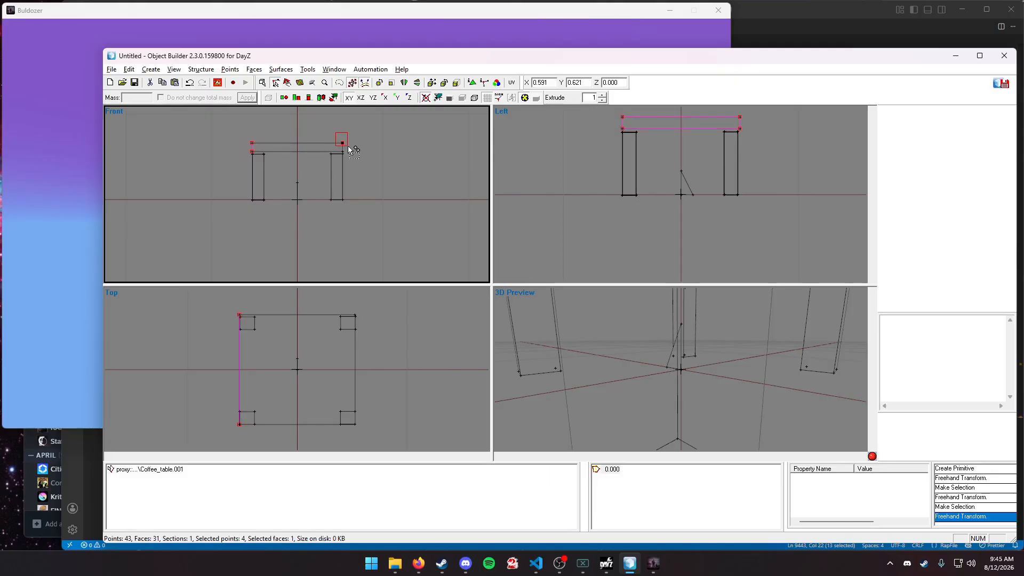
pyautogui.moveTo(350, 152); pyautogui.dragTo(350, 152)
pyautogui.moveTo(343, 152); pyautogui.dragTo(346, 151, button='right')
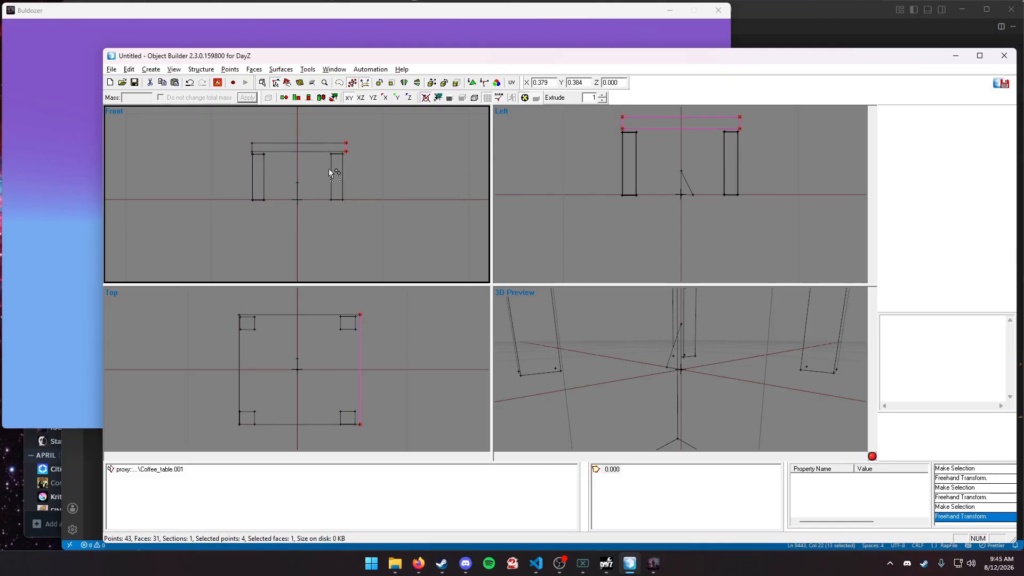
pyautogui.click(437, 206)
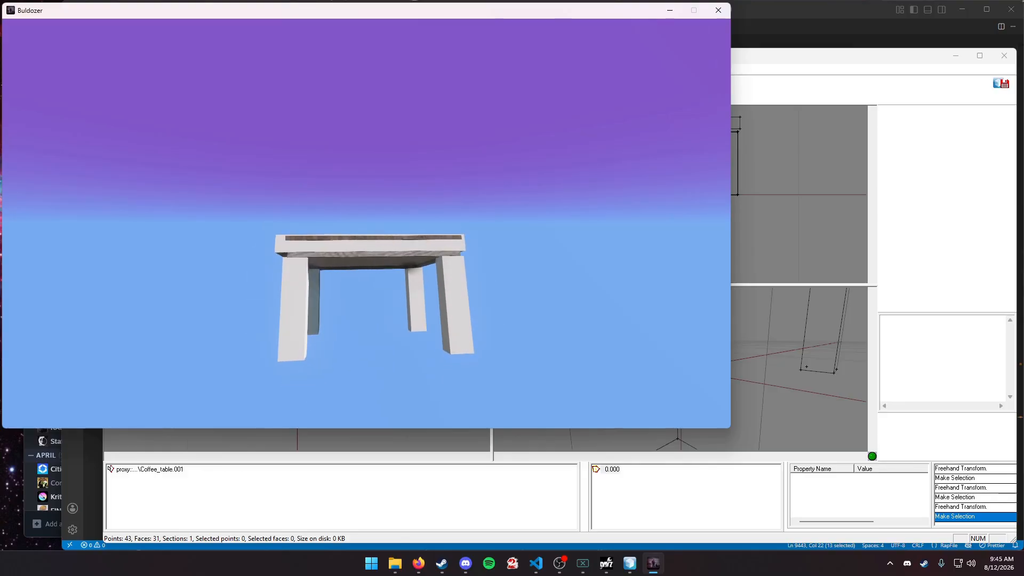
pyautogui.press('Escape')
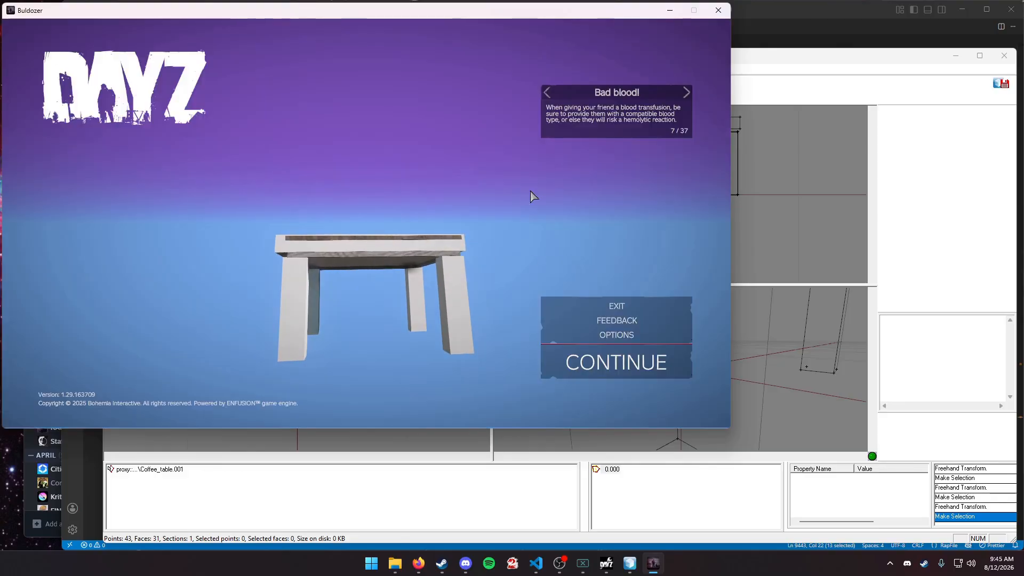